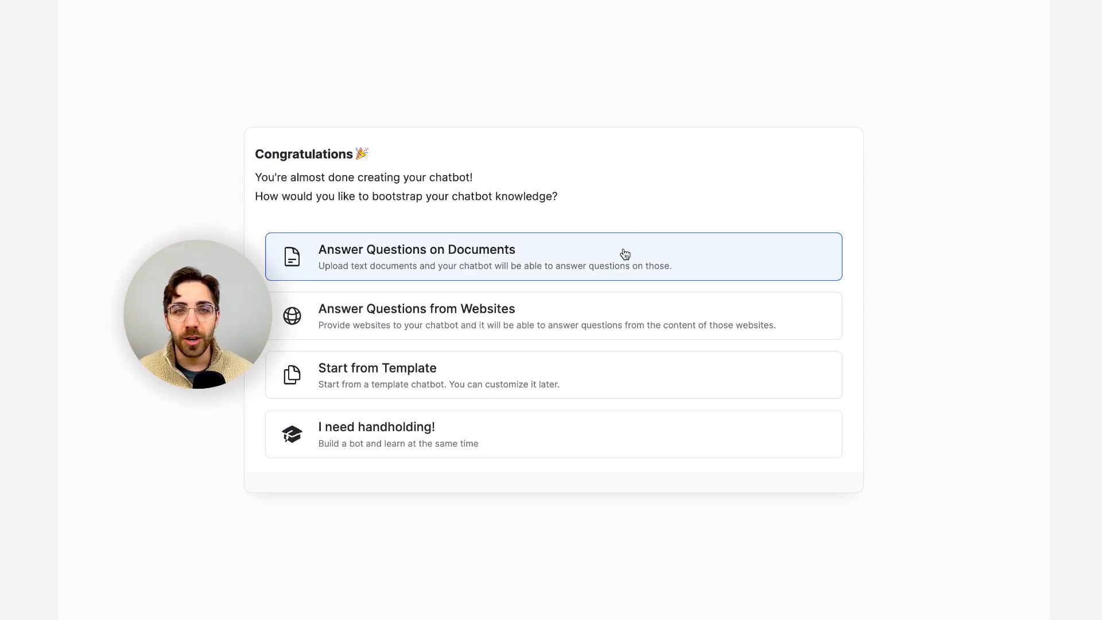
Step: Preview the bootstrap options for documents, websites and handholding, returning to the option list after each
click(730, 261)
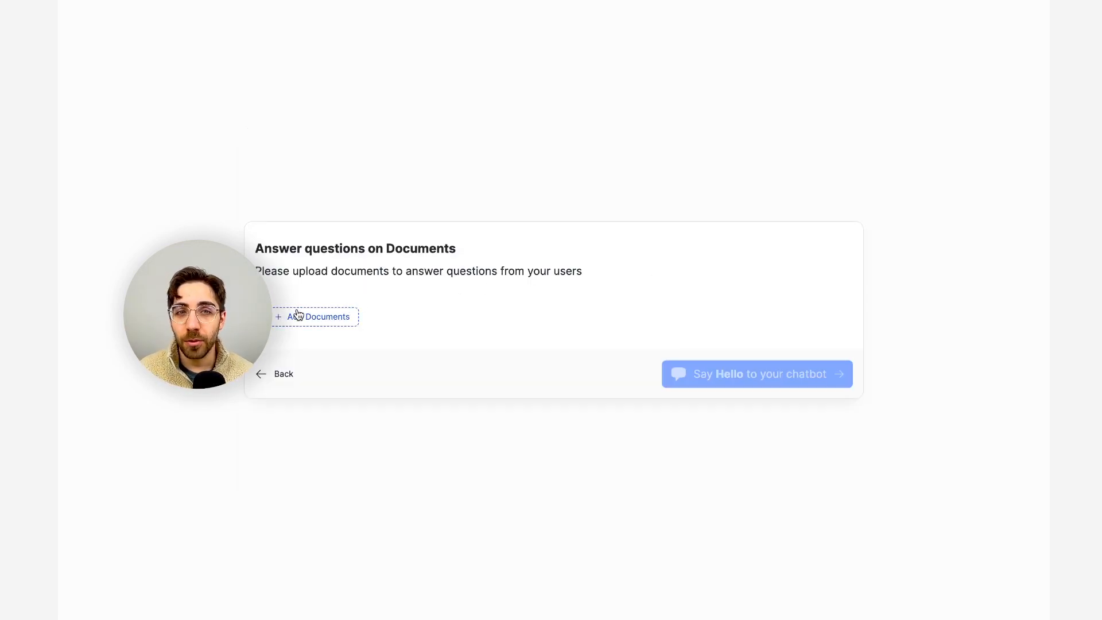
click(278, 374)
click(474, 322)
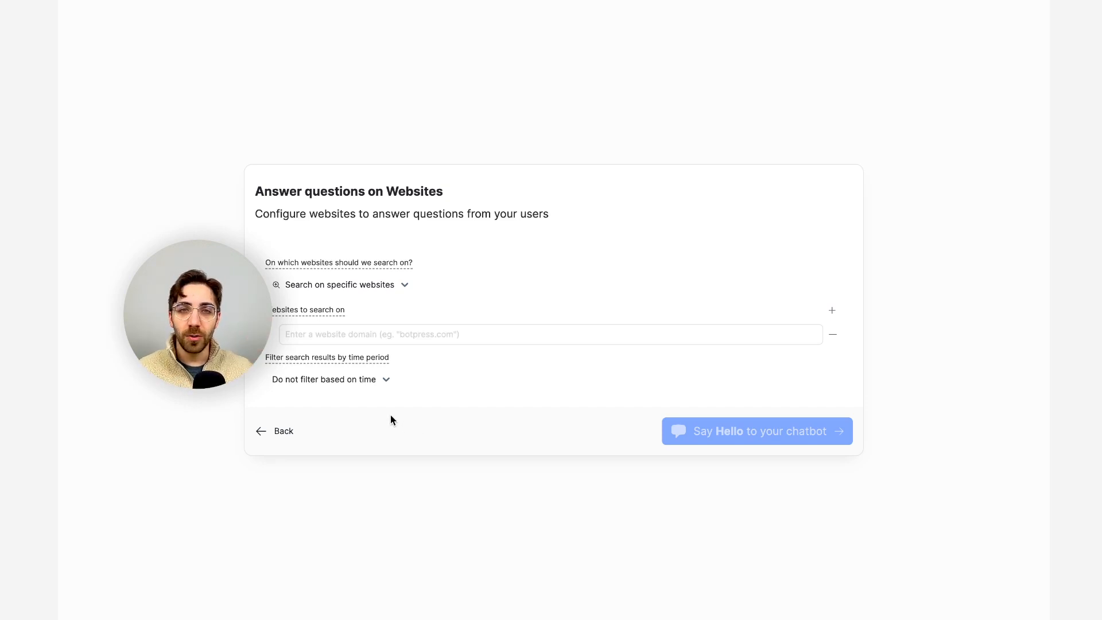
click(284, 430)
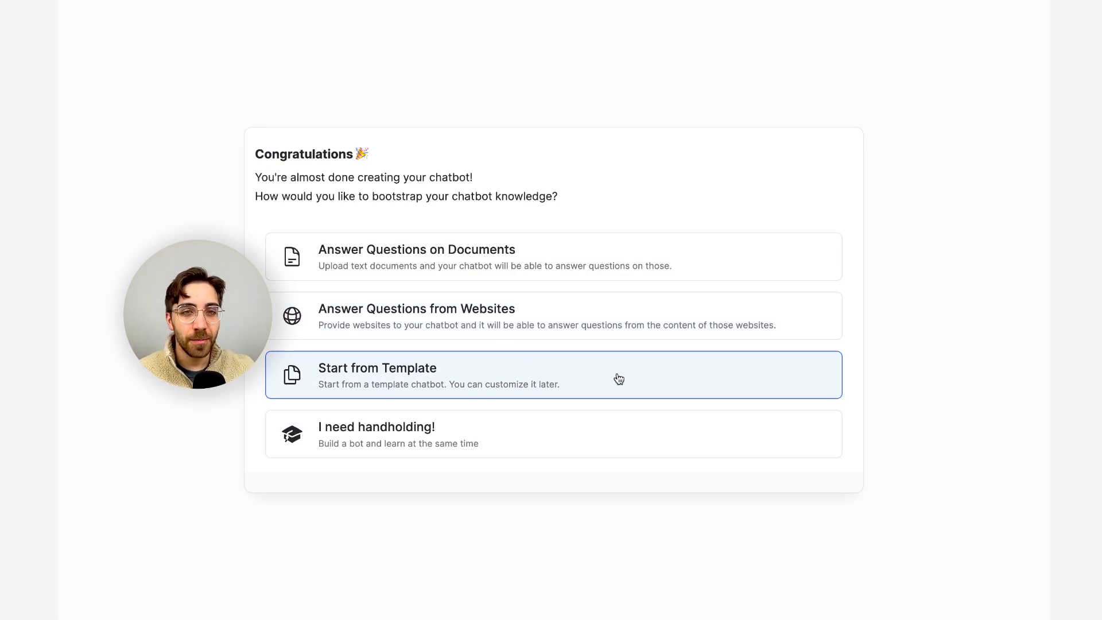
click(587, 423)
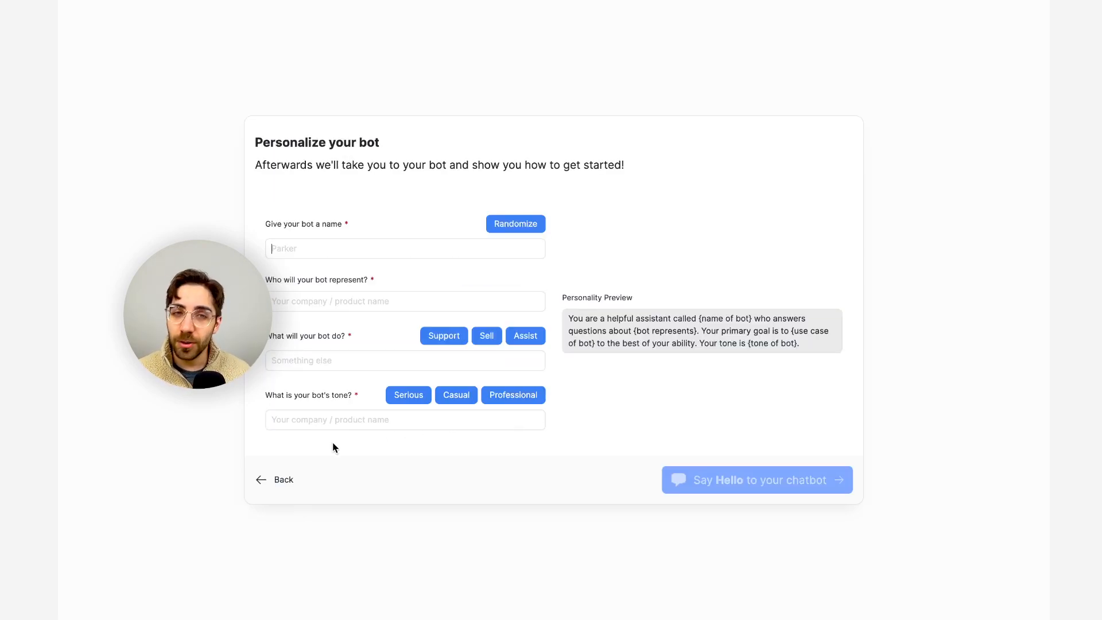
click(280, 482)
Step: Create the chatbot from the Basic (empty) template and dismiss the Quick Overview of the Studio
click(381, 364)
click(445, 240)
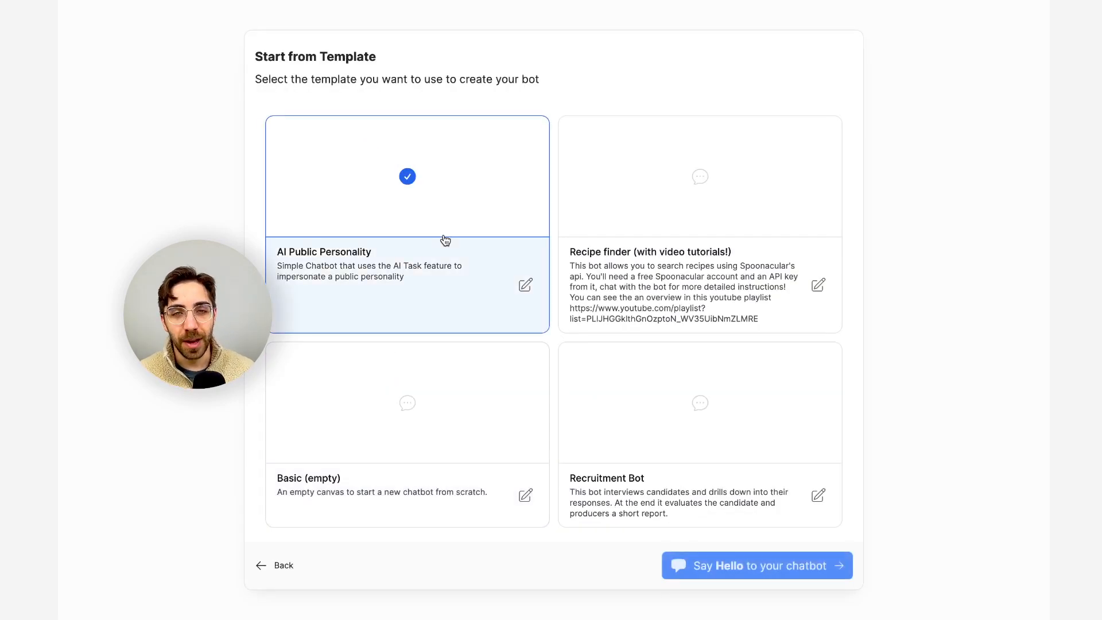
click(381, 465)
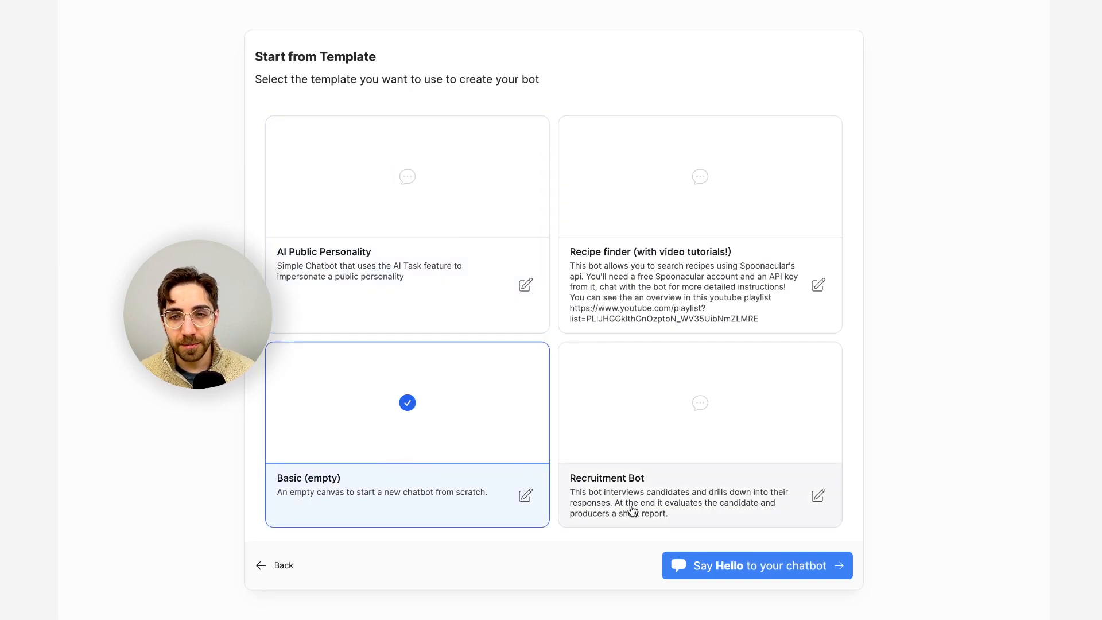
click(730, 568)
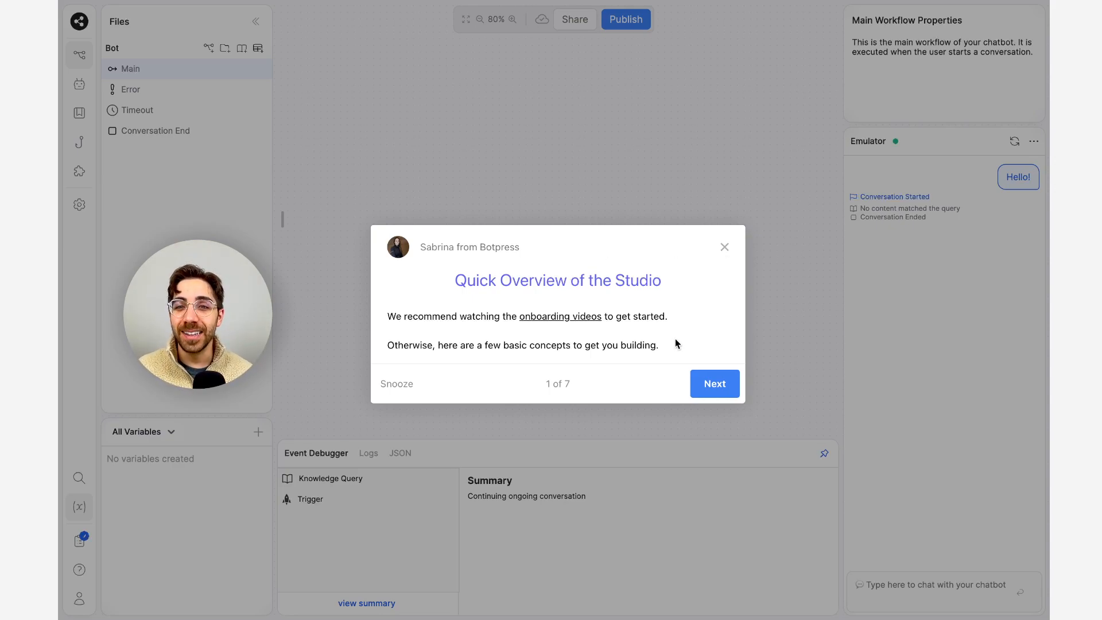
click(725, 247)
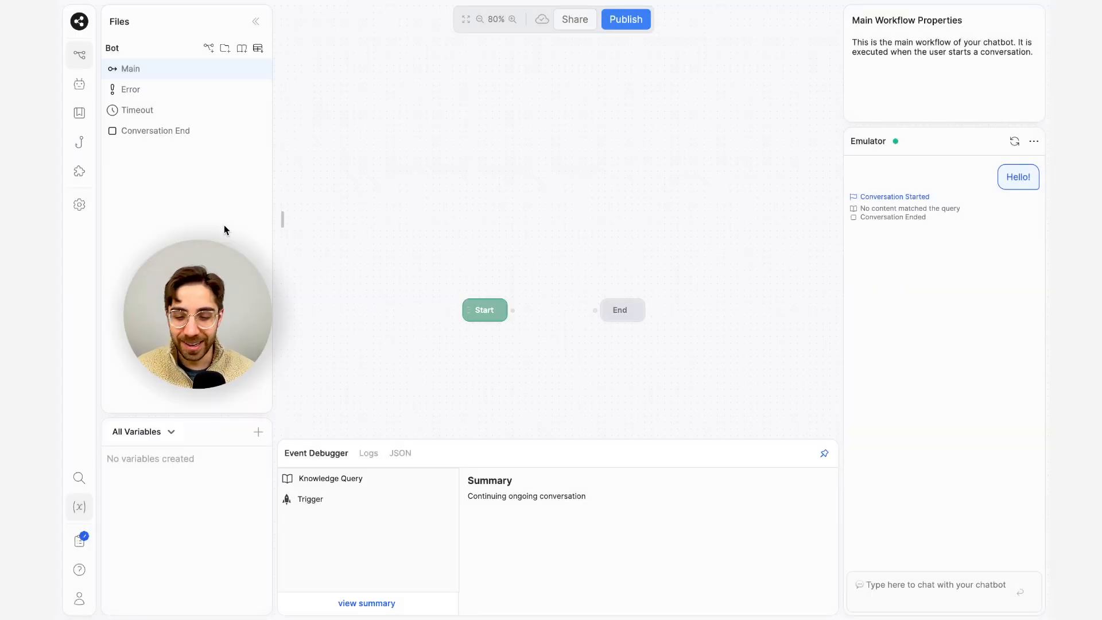
Step: Enlarge the page to 110% and hide the Event Debugger to free up canvas space
key(ctrl+plus)
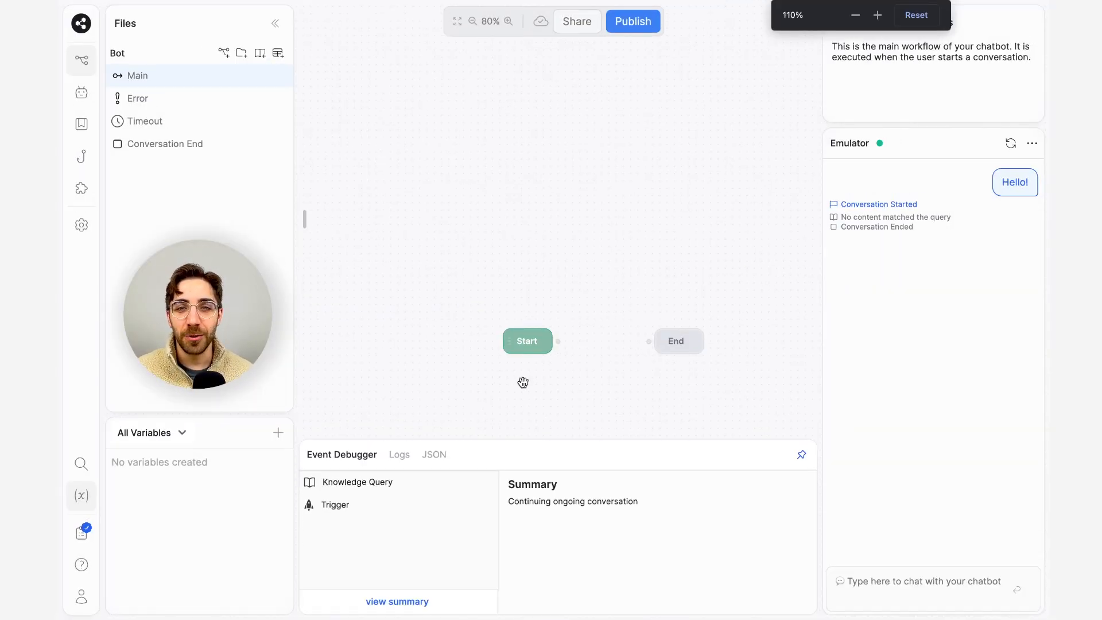
click(801, 454)
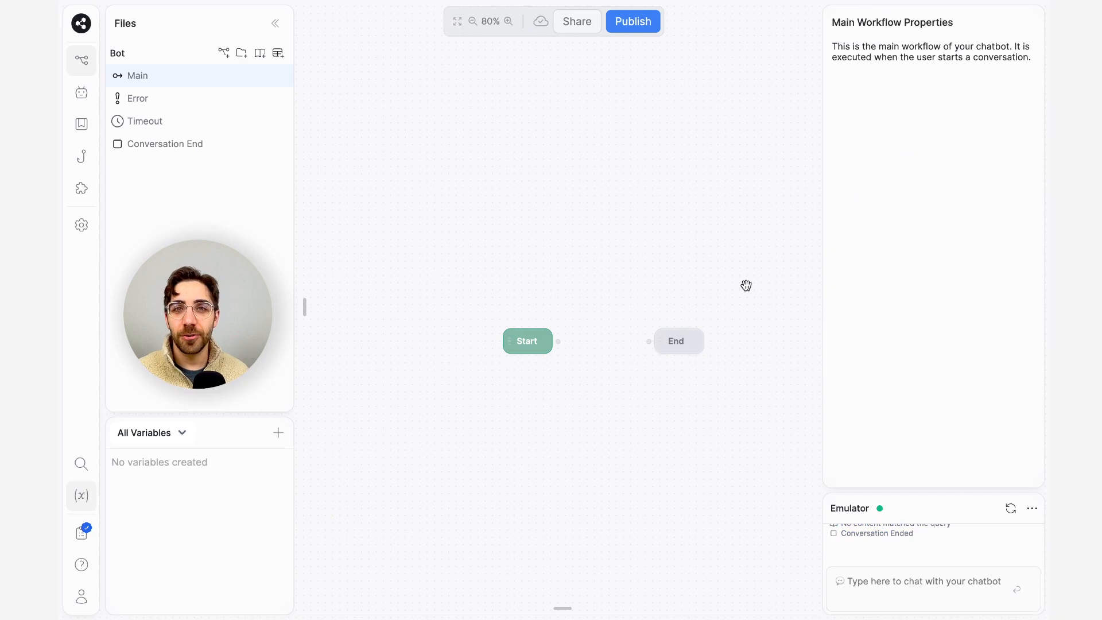
scroll(746, 285, up, 3)
scroll(746, 285, down, 2)
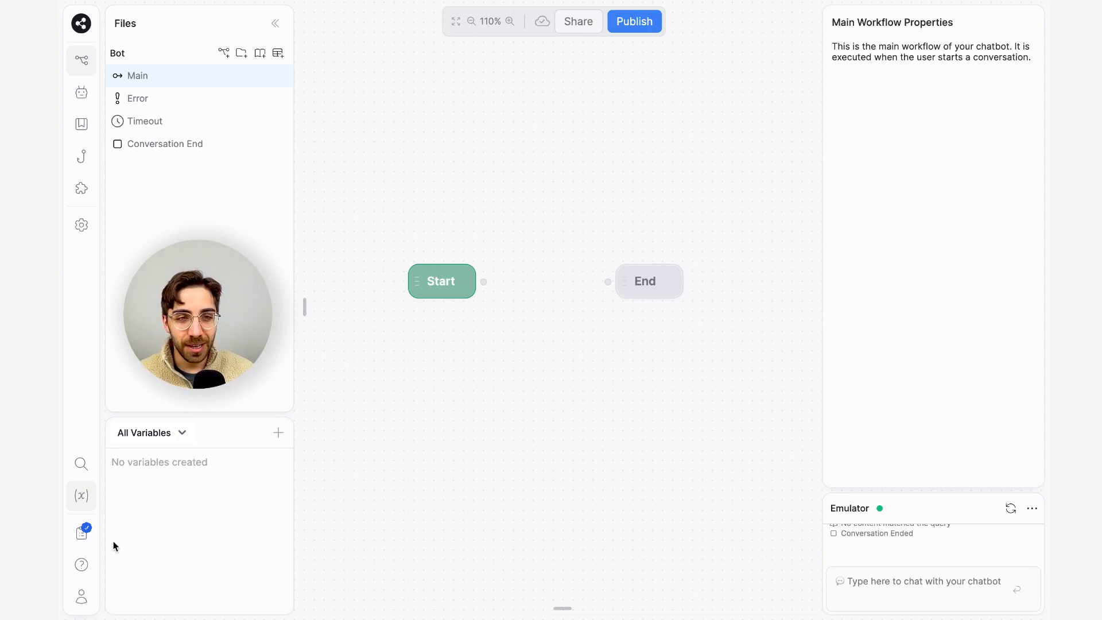
Step: Examine the Botpress Quick Reference of frequently used variables and code snippets, closing it when done
click(82, 565)
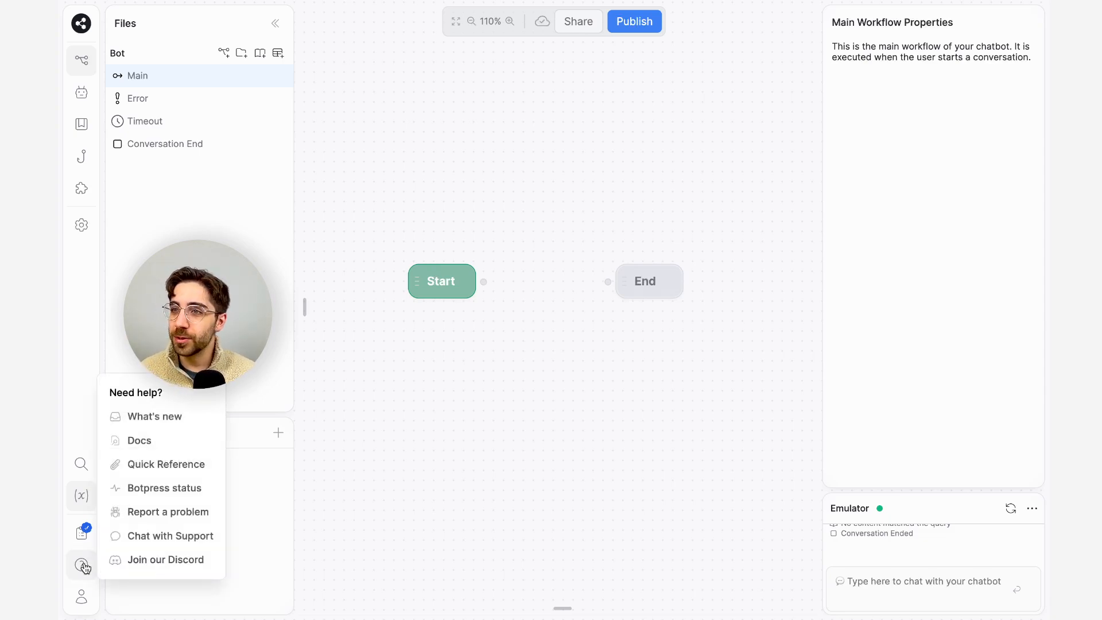
click(174, 470)
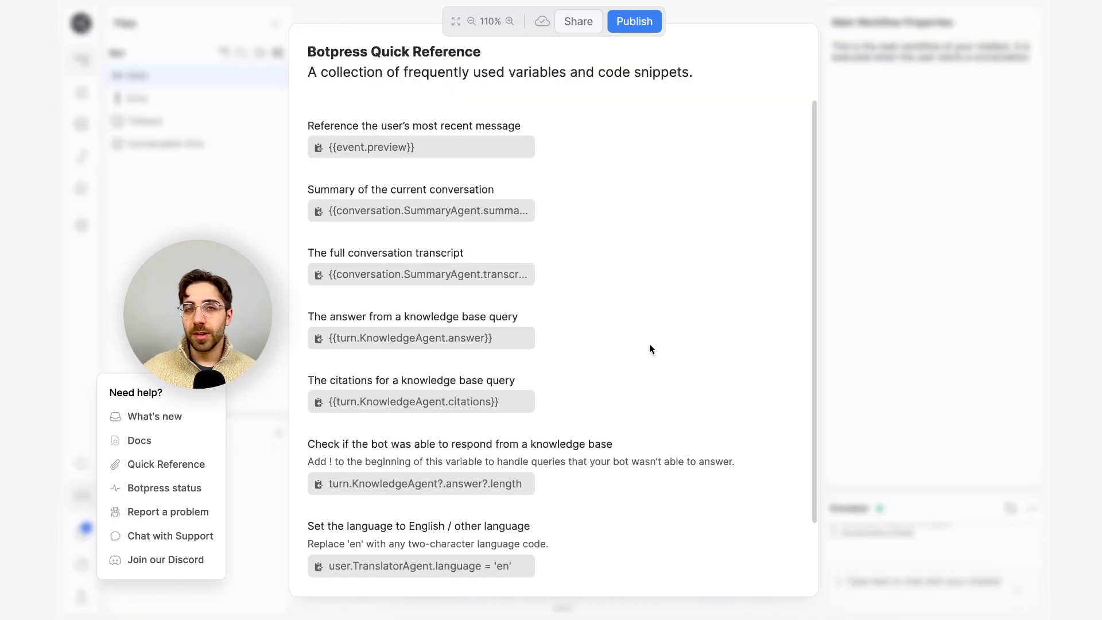
scroll(651, 348, down, 3)
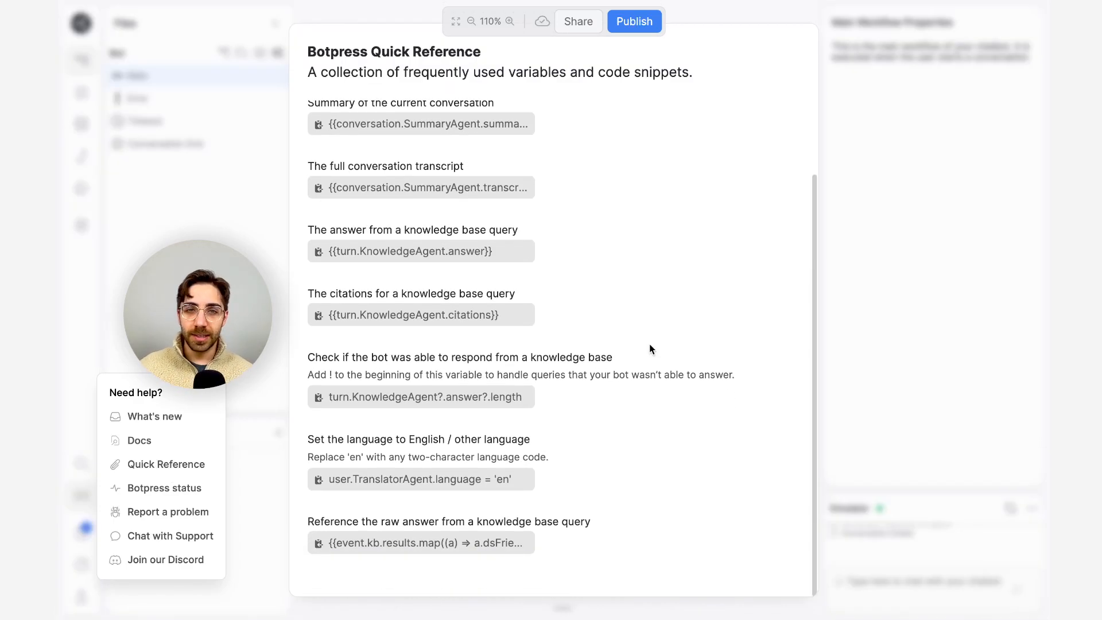
scroll(650, 348, up, 3)
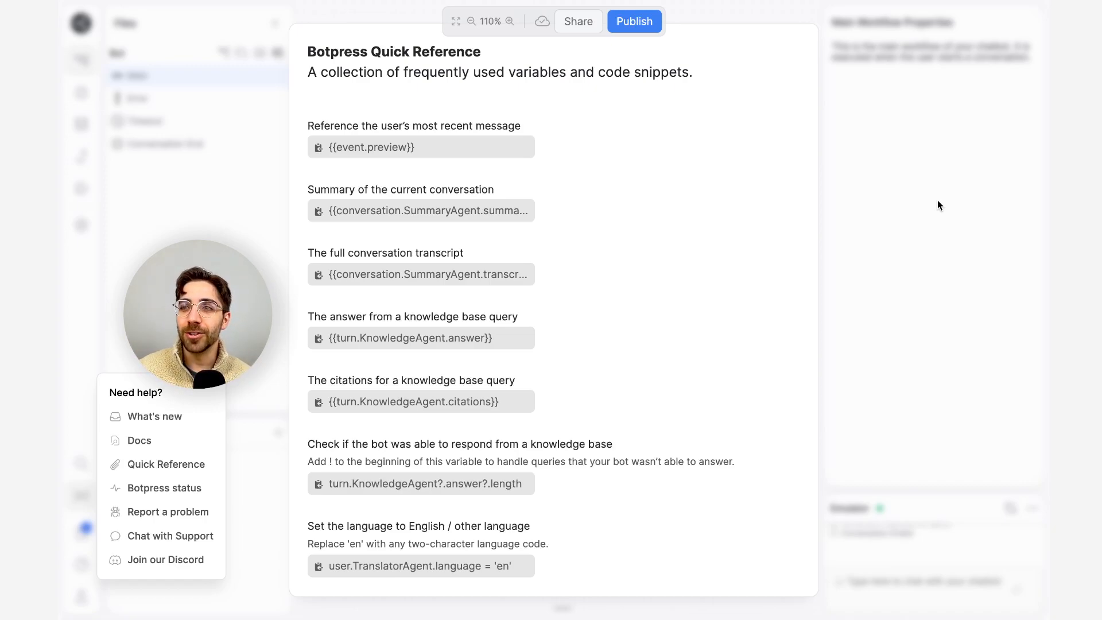
click(938, 201)
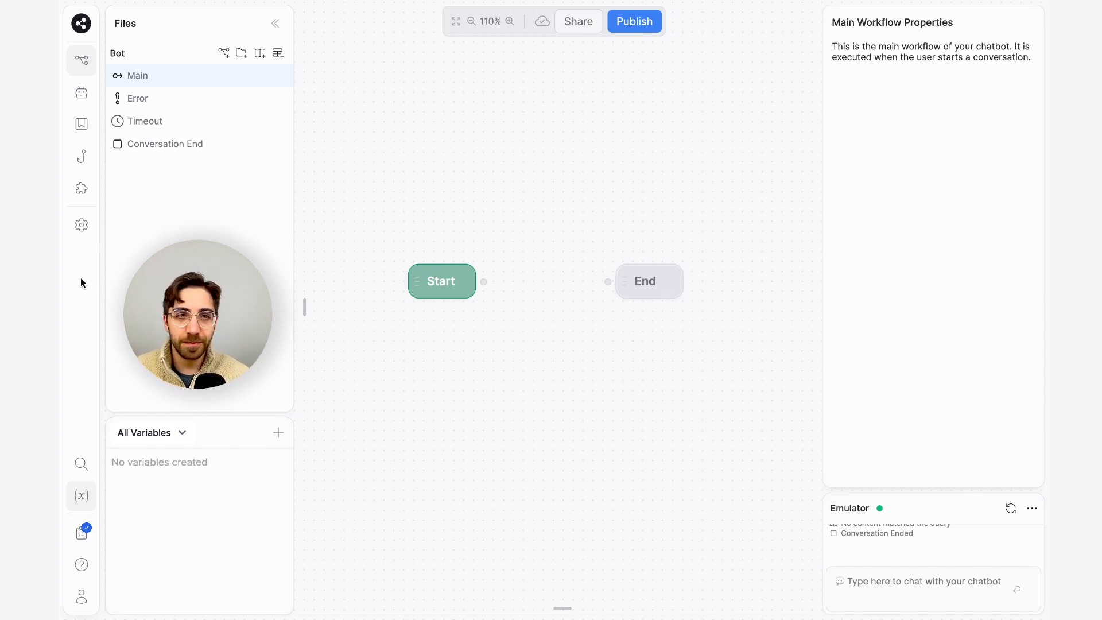
click(82, 61)
click(81, 61)
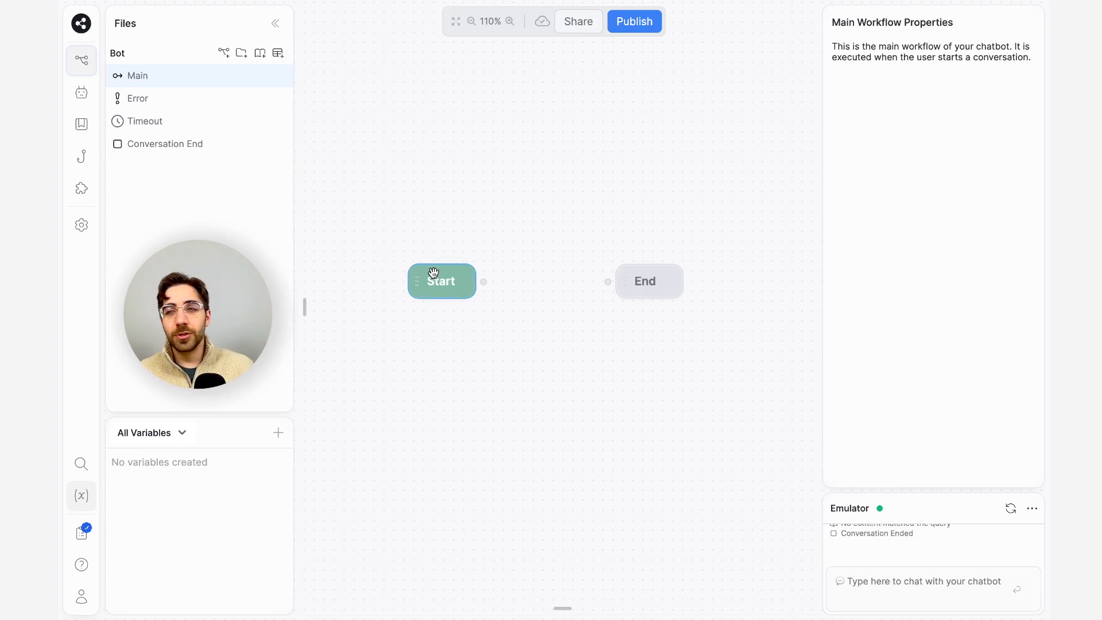
Step: Spread the Start and End nodes toward opposite upper sides of the canvas, with Start slightly higher
drag(433, 272, 384, 152)
drag(633, 278, 723, 169)
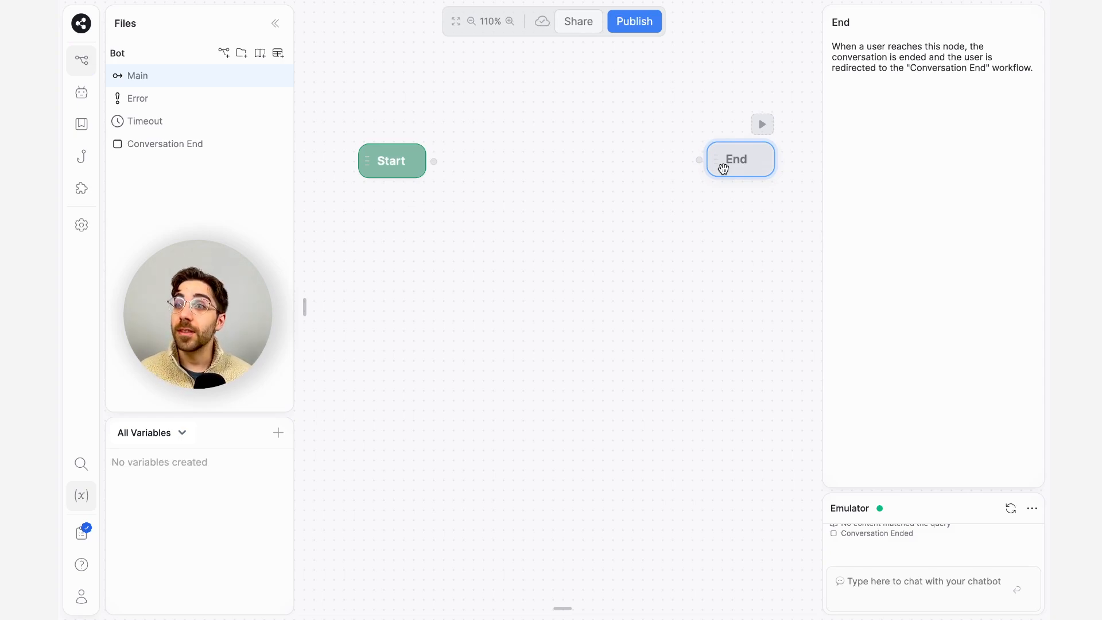
drag(389, 160, 374, 117)
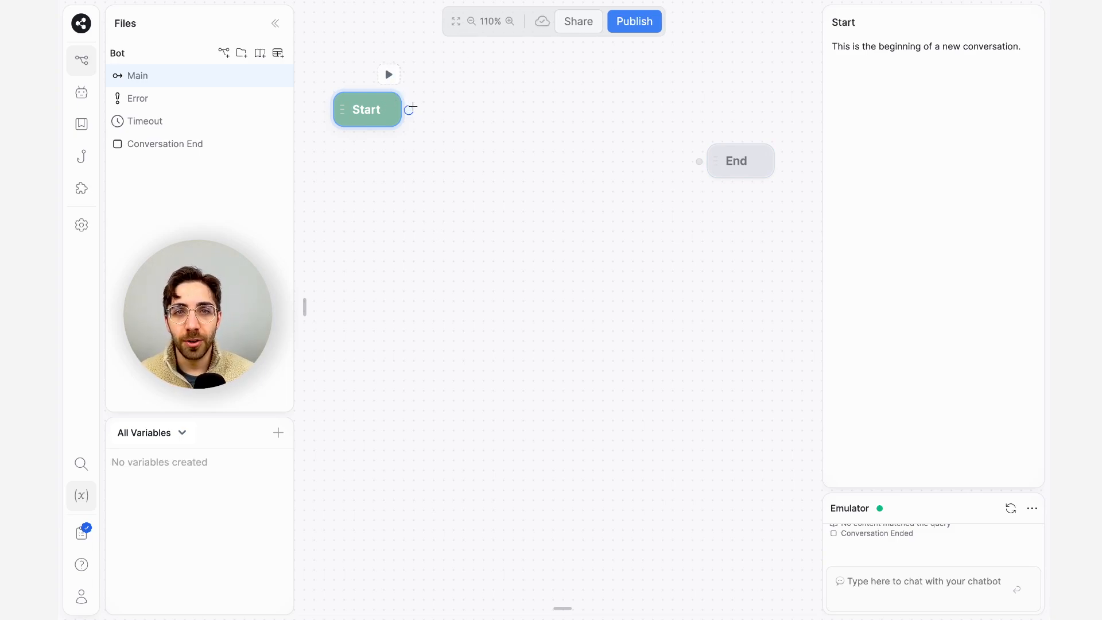
Step: Add a Standard Node connected from Start, placing it to the right of Start with the End node lower right of it
drag(410, 108, 459, 208)
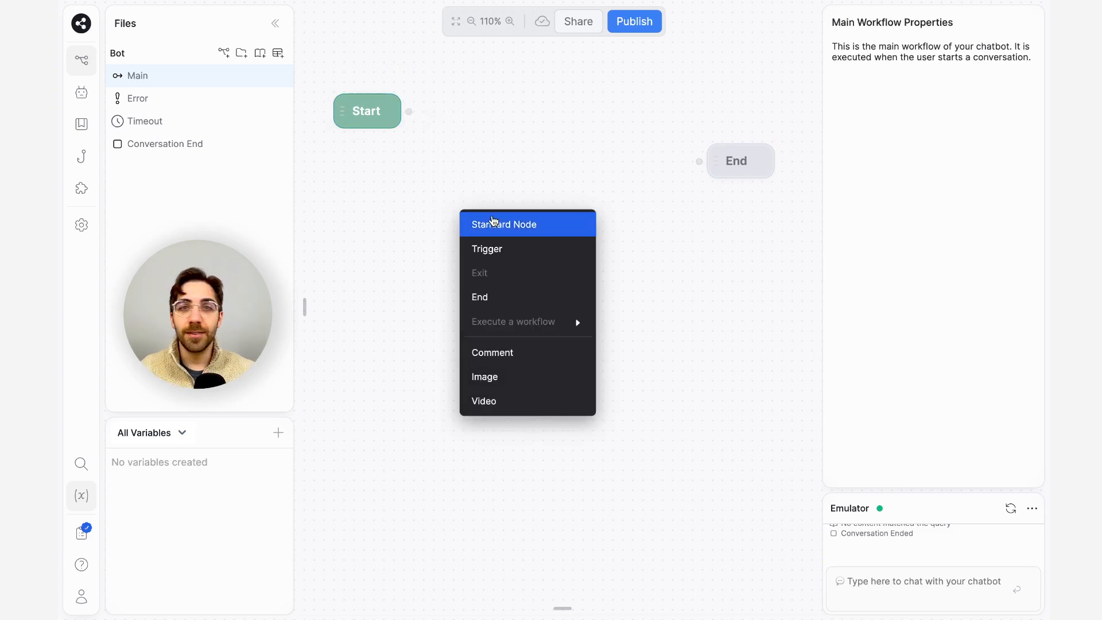
click(493, 223)
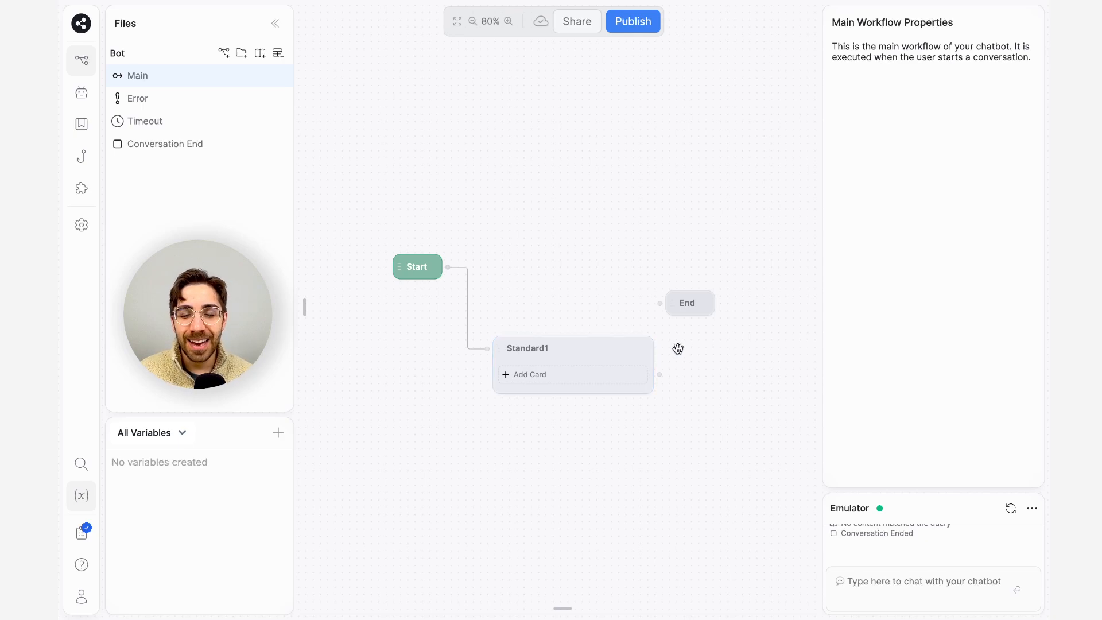
scroll(671, 347, up, 3)
drag(591, 347, 585, 216)
drag(673, 283, 756, 337)
scroll(484, 318, left, 1)
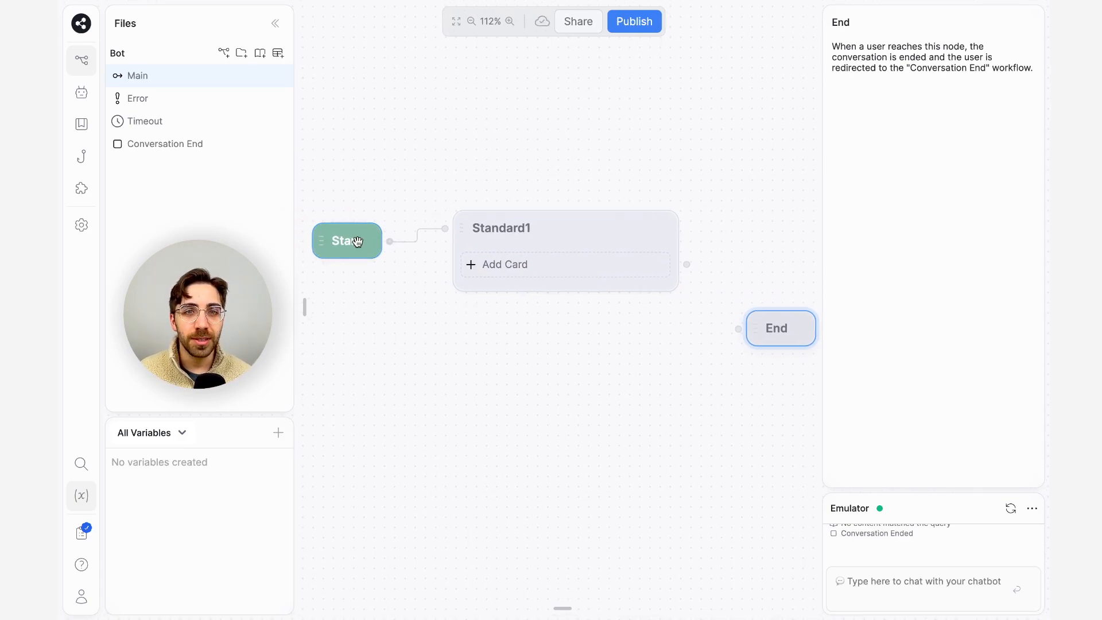
Step: Review the Standard1 node's properties and the Error, Timeout and Conversation End workflows, finishing back in the Main workflow
click(581, 227)
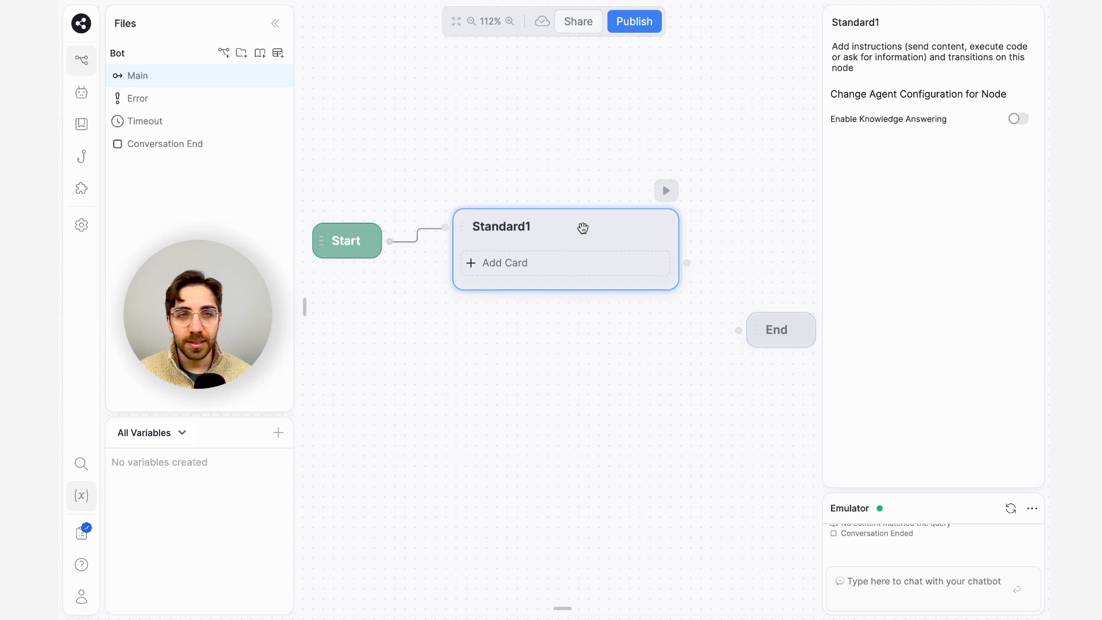
click(565, 188)
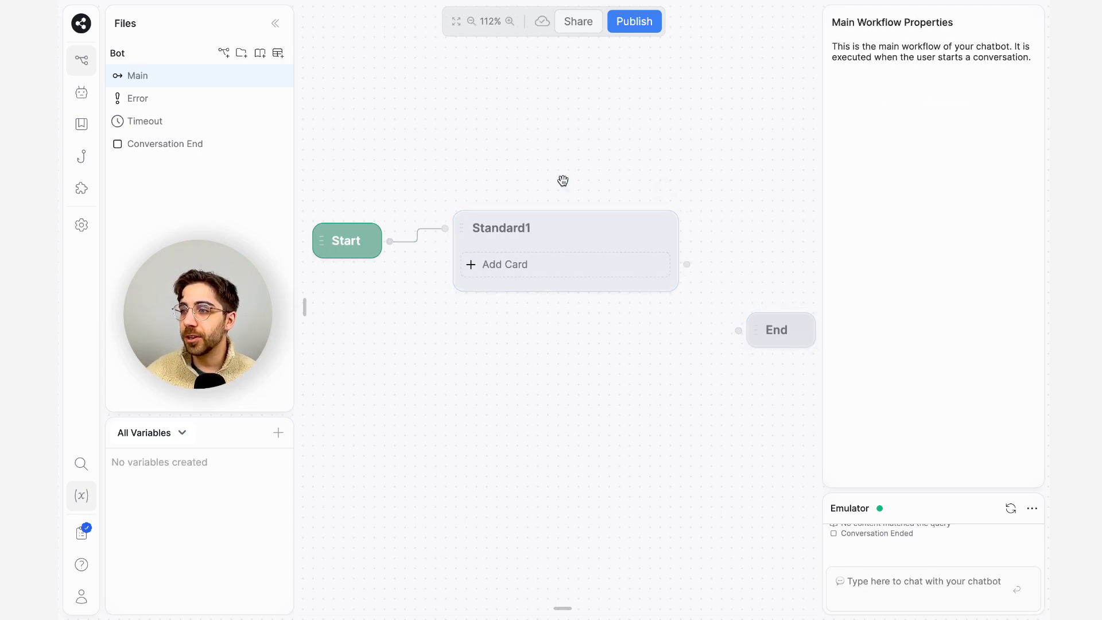
click(230, 109)
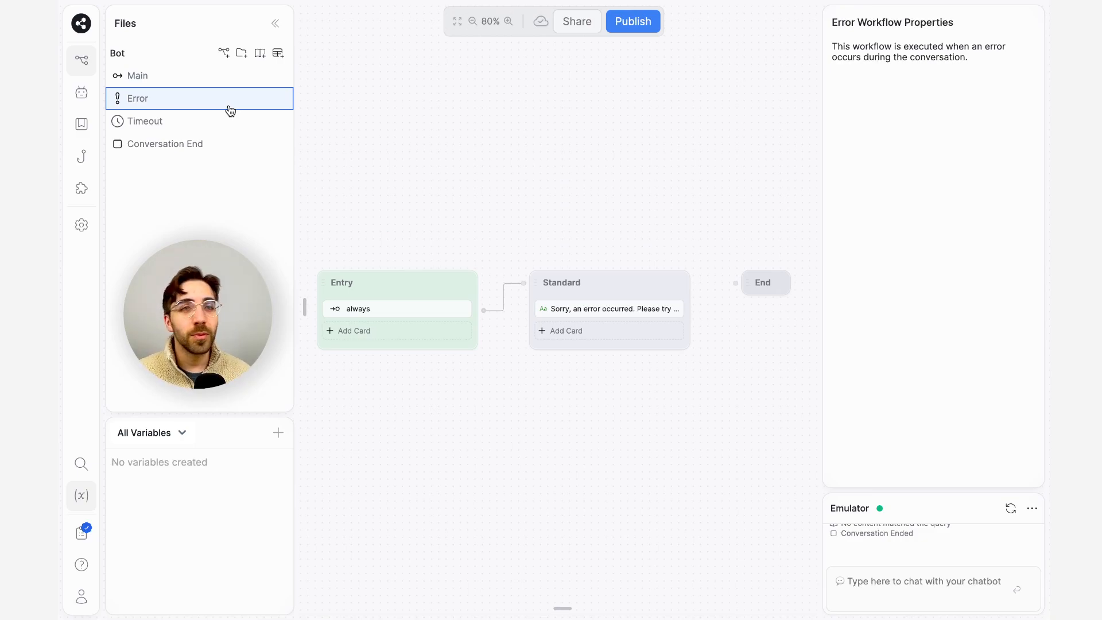
click(230, 115)
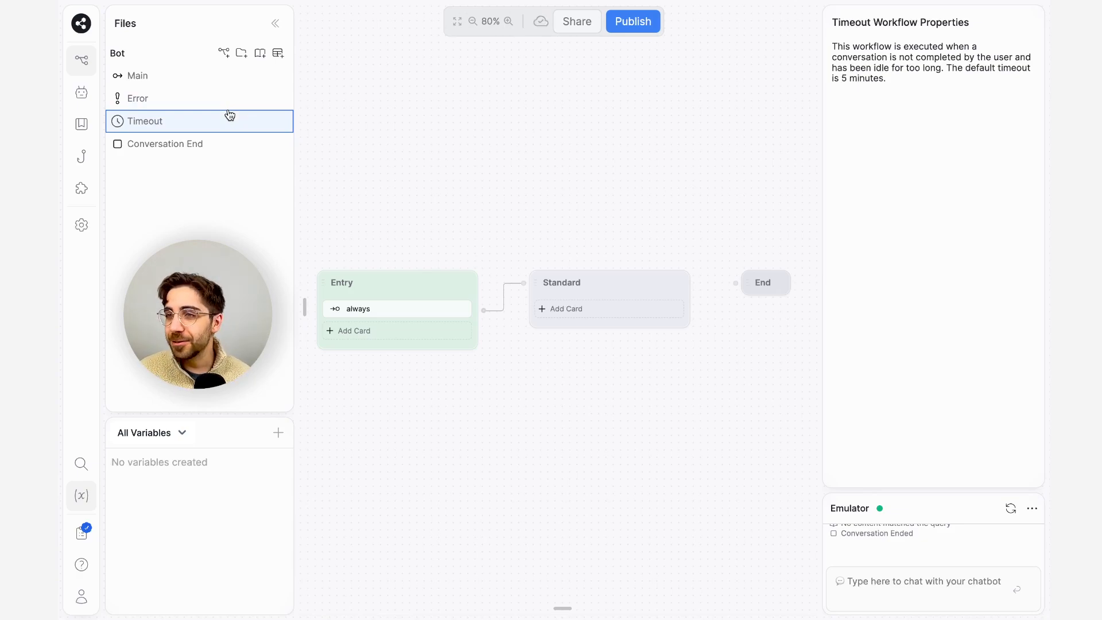
click(221, 140)
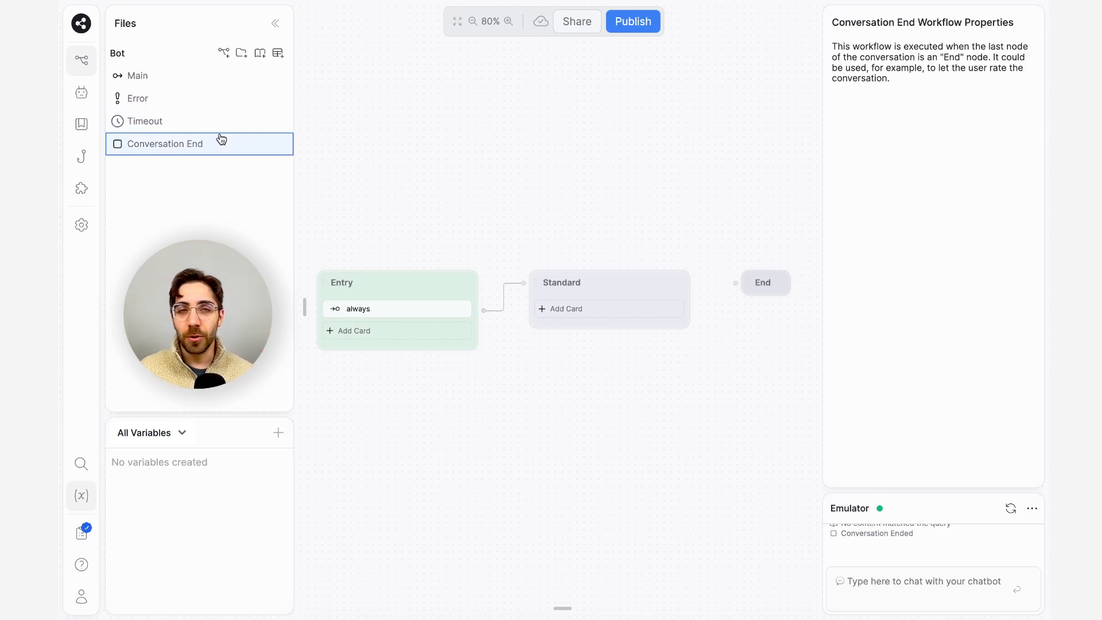
click(208, 80)
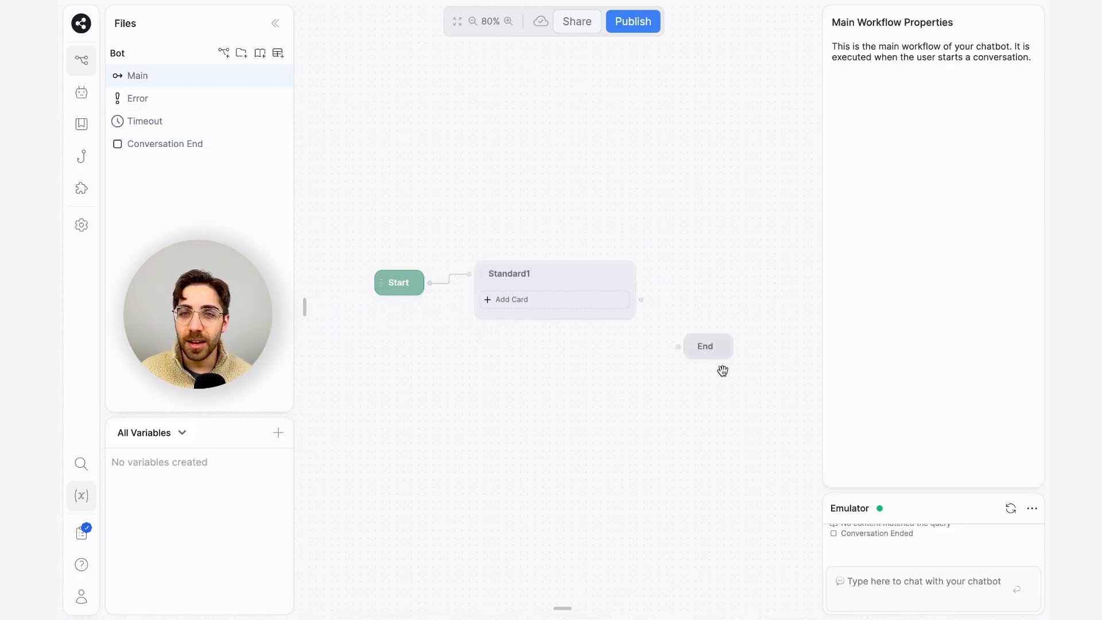
Step: Move the End node farther down and right, and raise the Standard1 node above the level of Start
click(711, 355)
drag(711, 355, 759, 435)
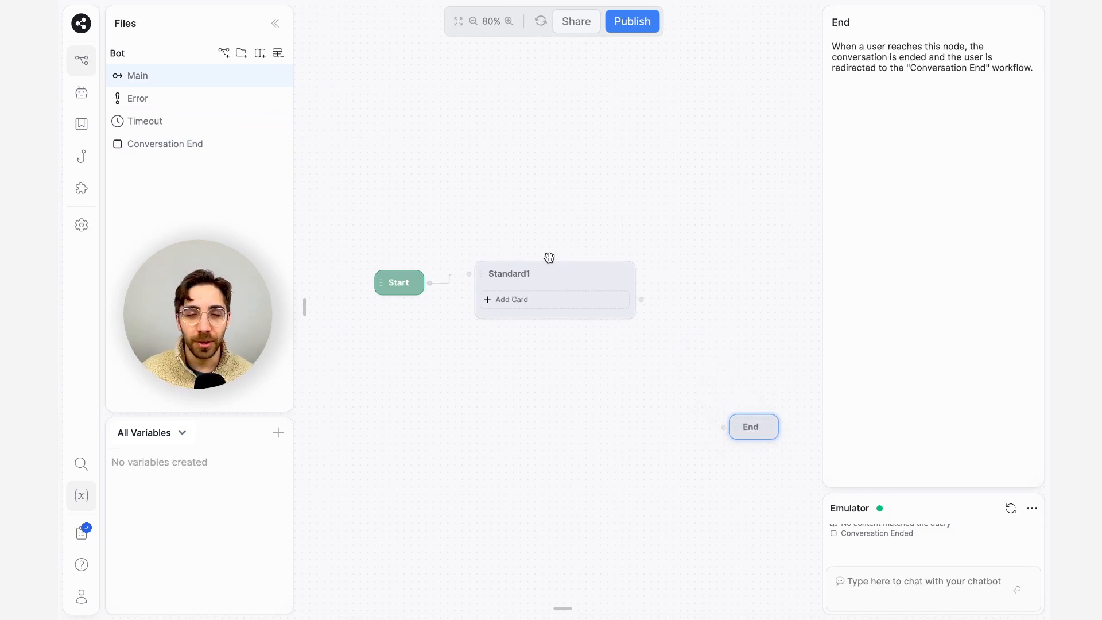
scroll(549, 258, up, 3)
scroll(549, 258, down, 1)
drag(580, 285, 603, 217)
click(583, 333)
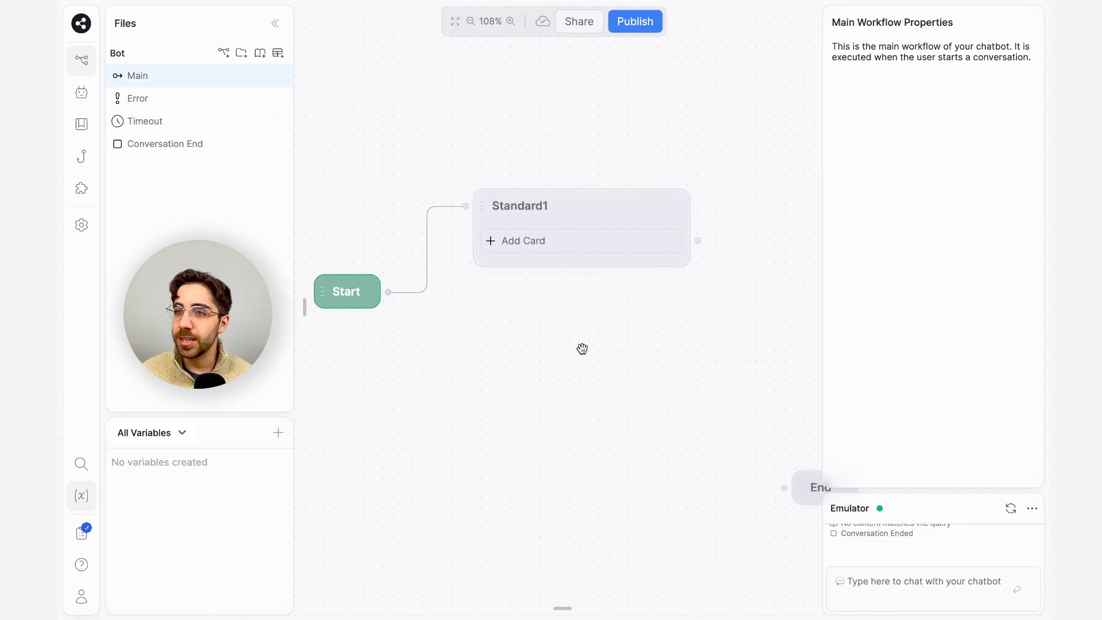
Step: Add a Text card to the Standard1 node with the message "Hello!"
click(608, 245)
click(637, 310)
scroll(638, 311, left, 2)
scroll(638, 310, left, 2)
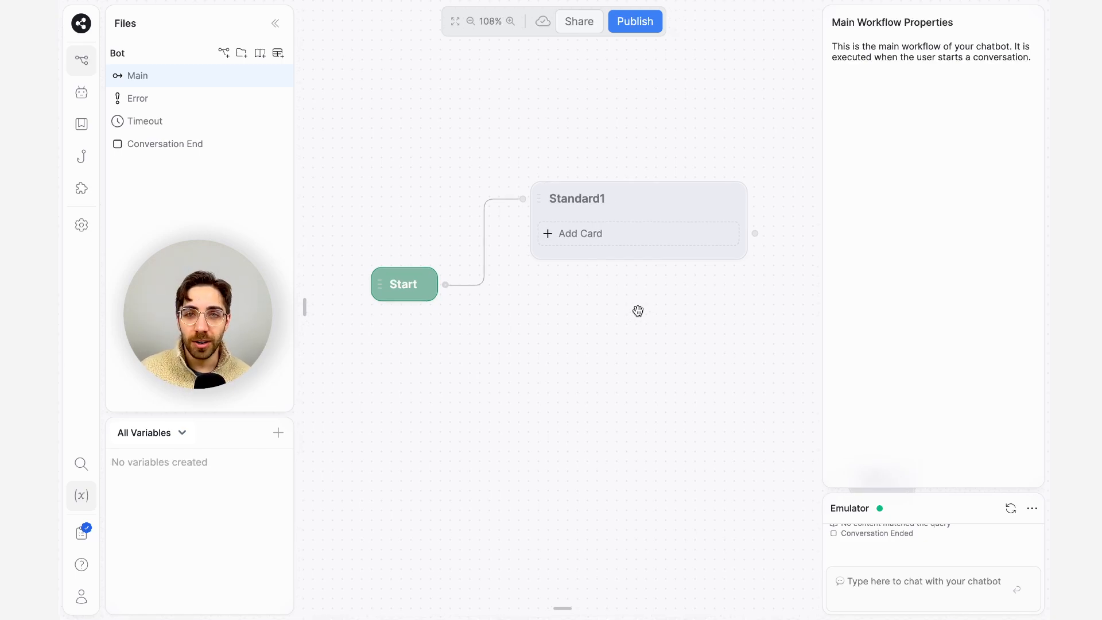
click(634, 250)
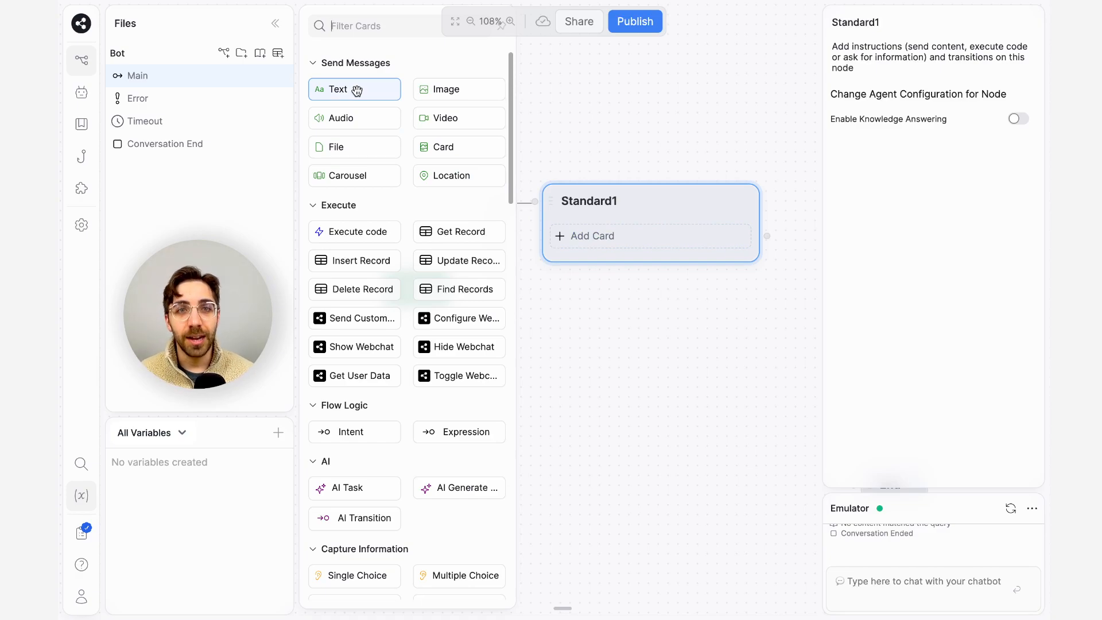
drag(356, 90, 691, 246)
text(Hello!)
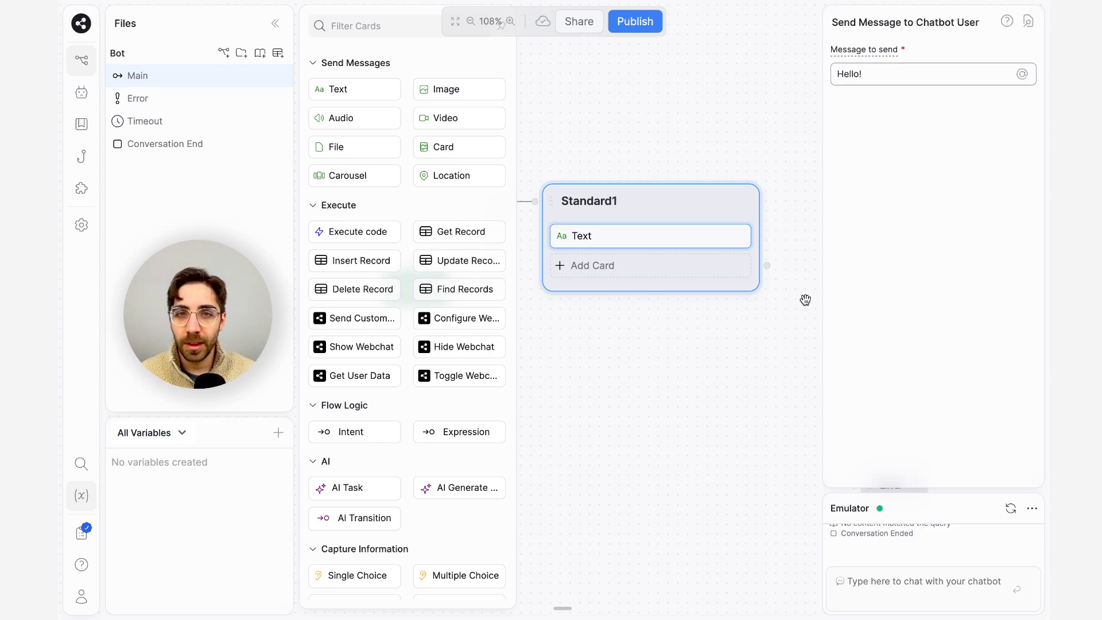
click(711, 374)
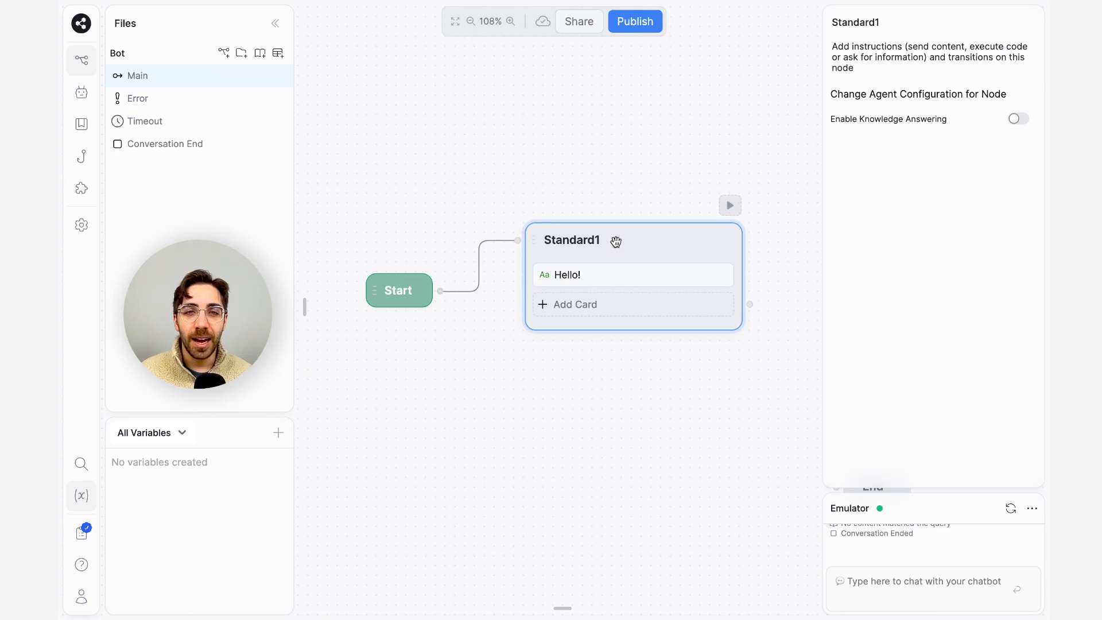
Step: Add a second Text card to the Standard1 node with the message "Hope you're doing well today!"
click(600, 307)
click(380, 90)
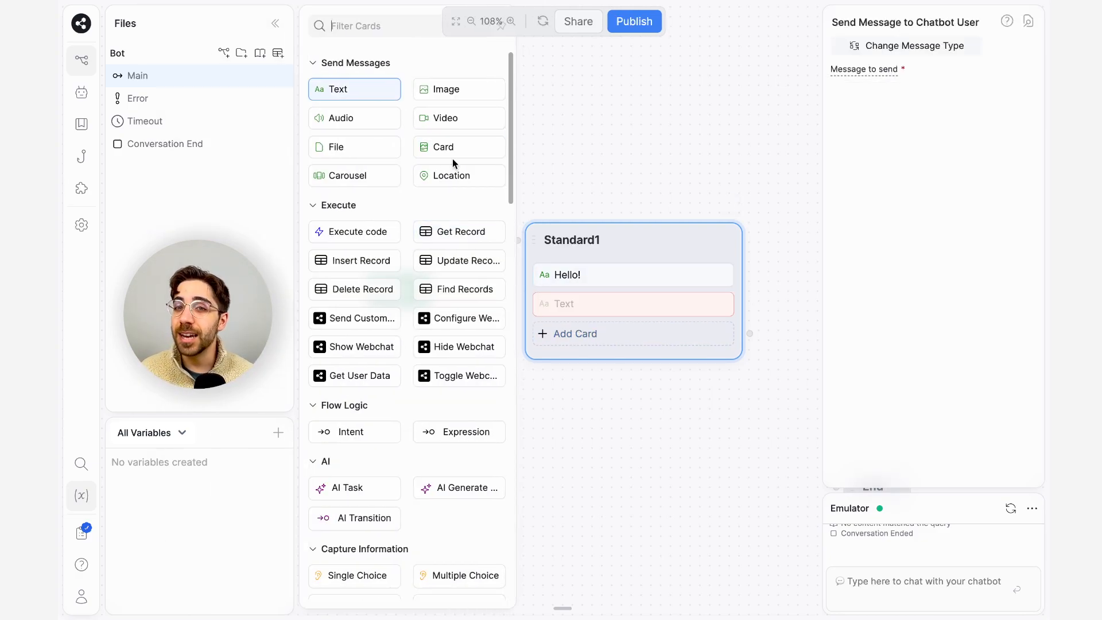
click(670, 200)
click(627, 306)
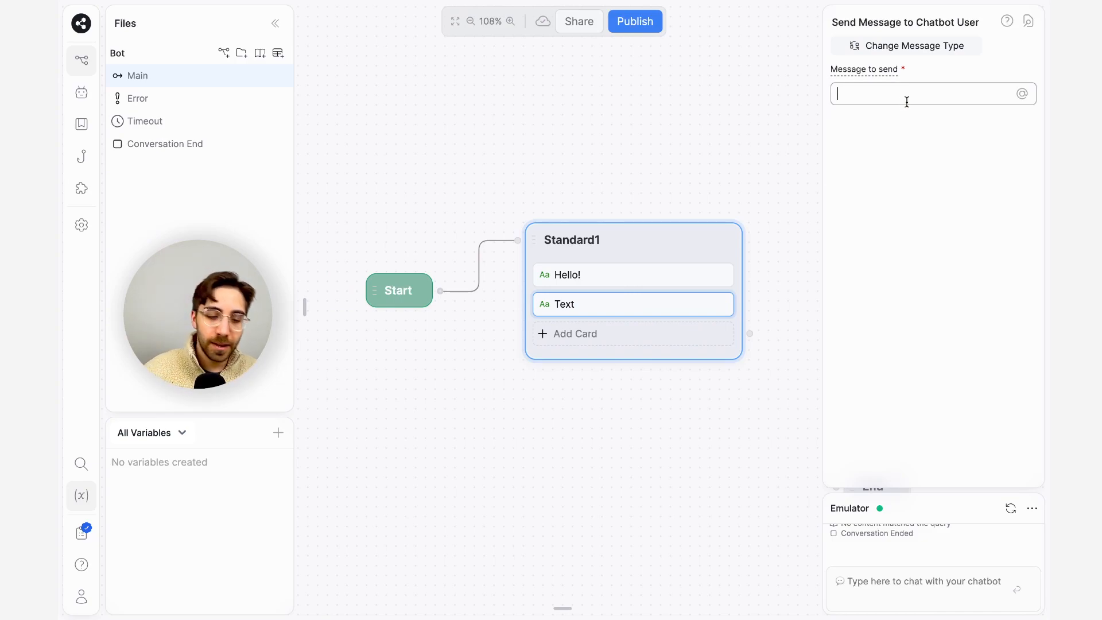
text(Hope you're doing well t)
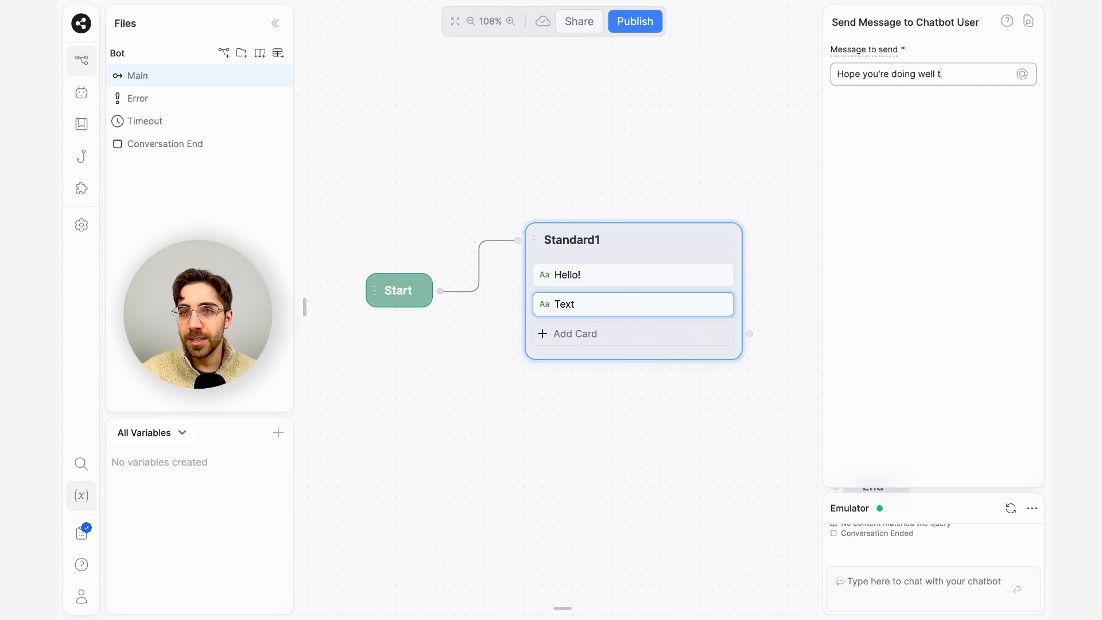
text(oday.!)
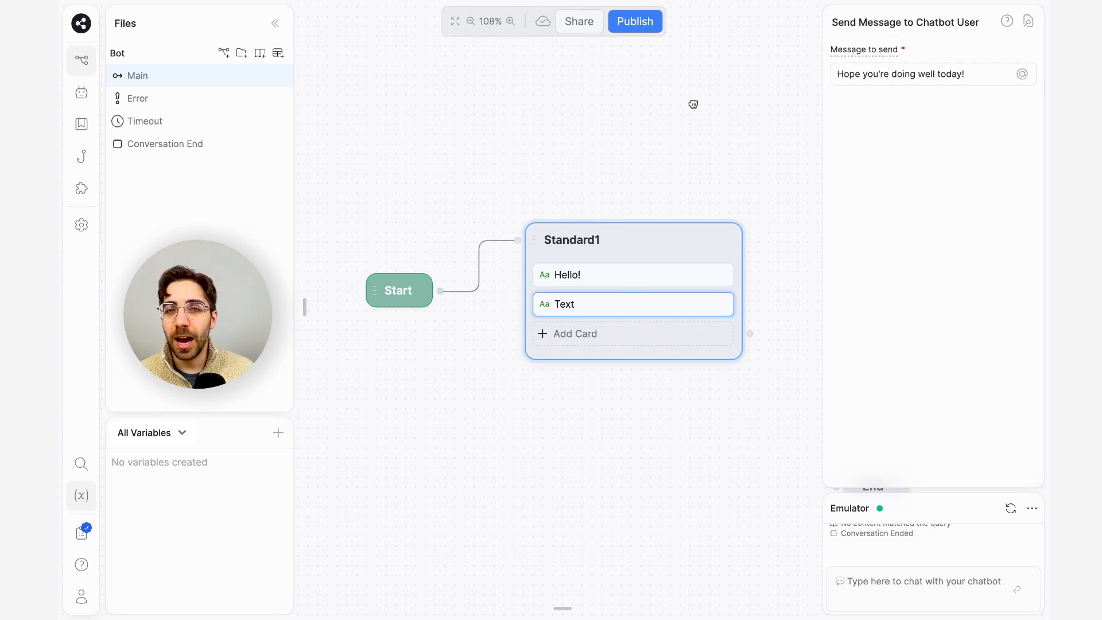
click(692, 102)
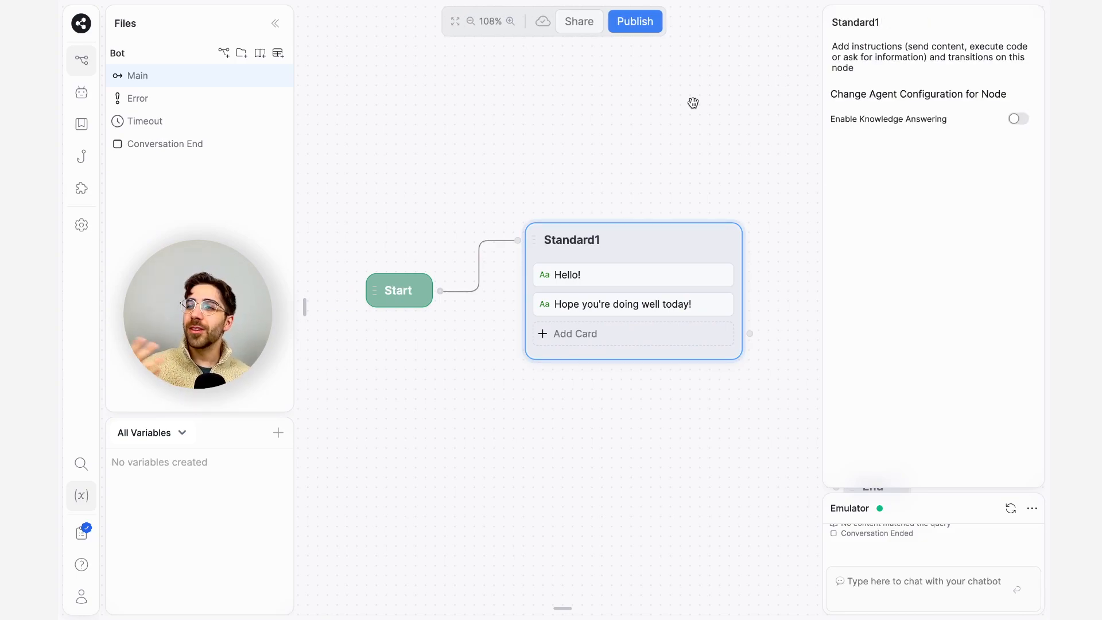
Step: Restart the emulator conversation and test the bot by sending the message "Hi"
click(1012, 509)
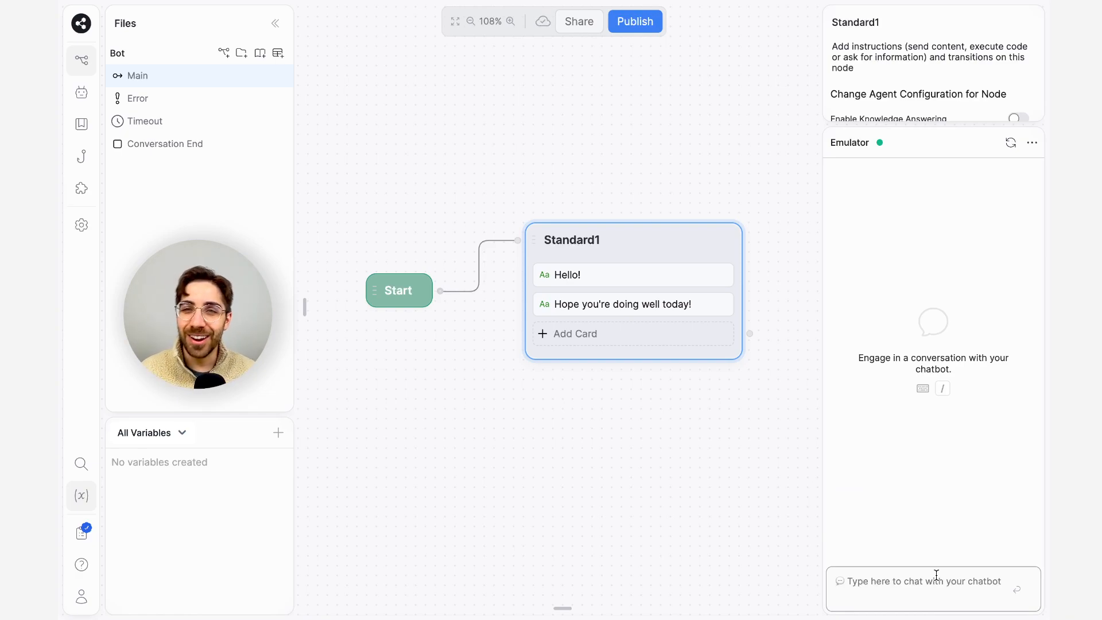
text(Hi)
key(Return)
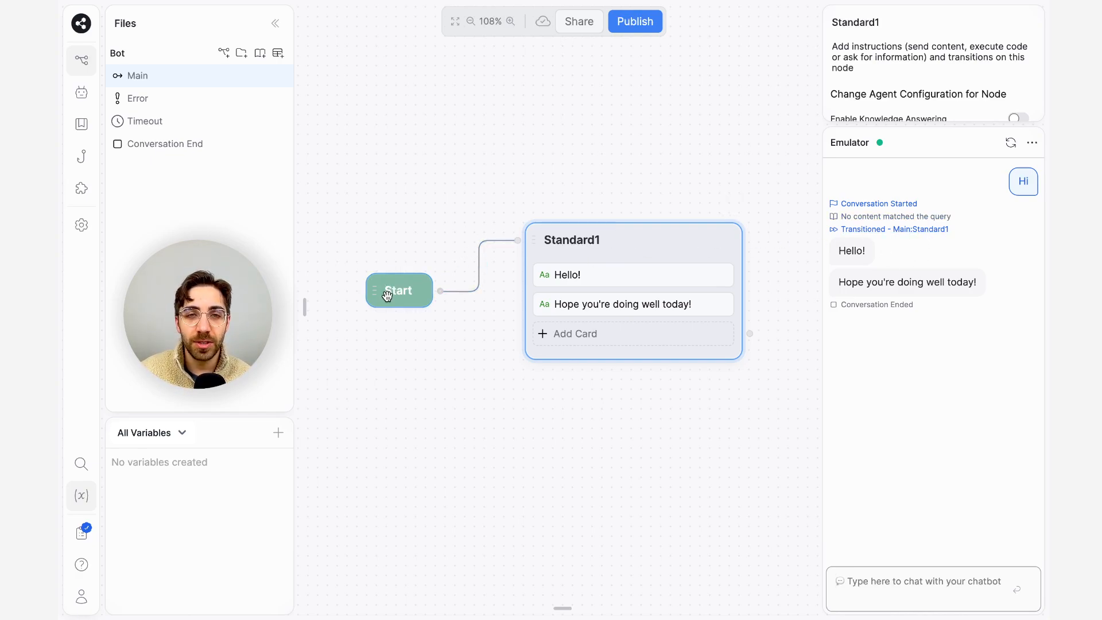
Step: Rename the Standard1 node to "Greeting" and restart the emulator conversation to test it again
mouse_move(464, 289)
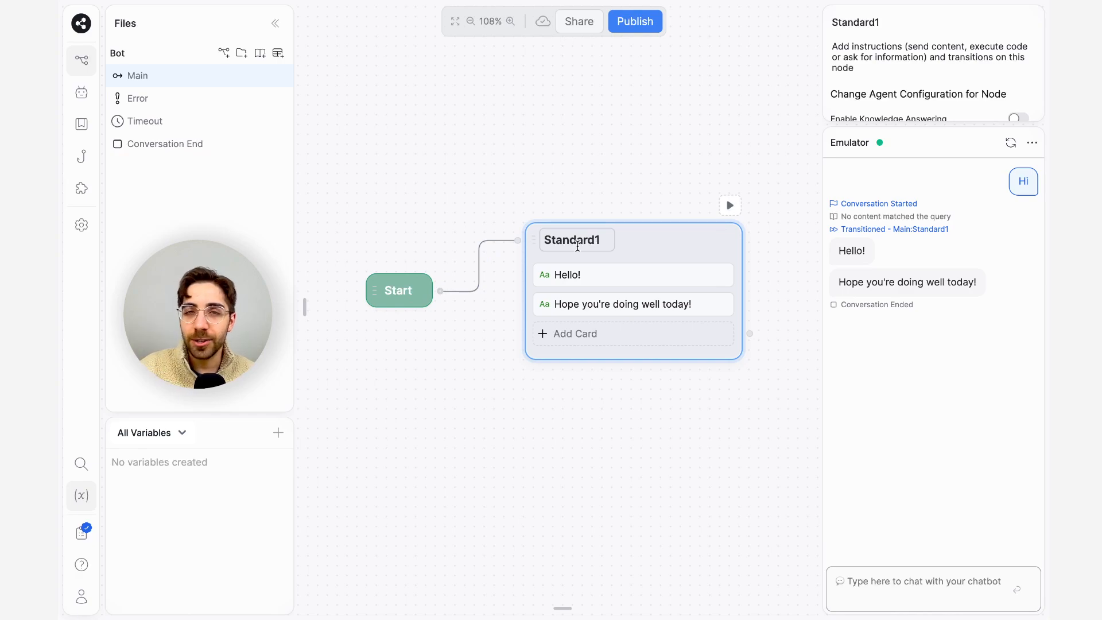
double_click(601, 244)
text(Greeting)
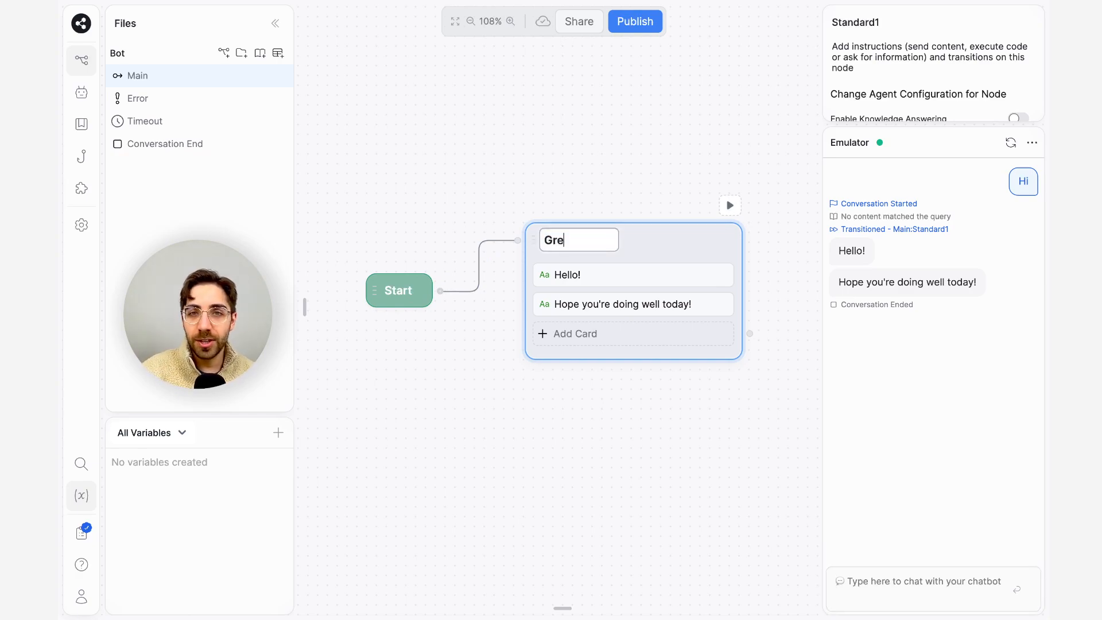
click(1010, 144)
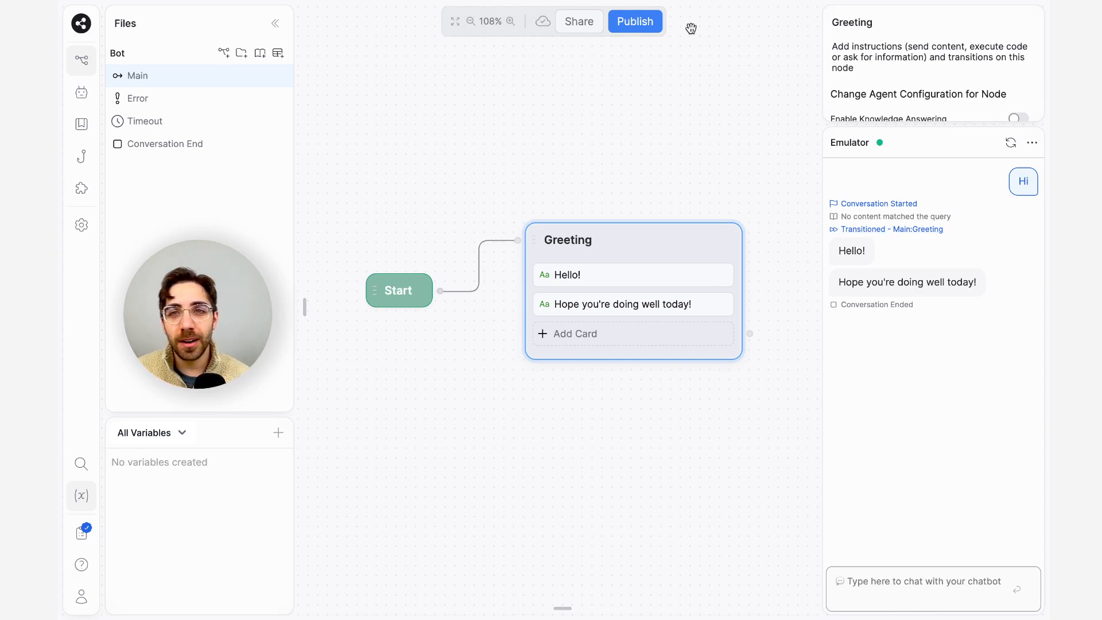
Step: Move the End node left so it sits below the Greeting node, and raise Greeting well above the level of Start
click(675, 196)
scroll(676, 197, down, 3)
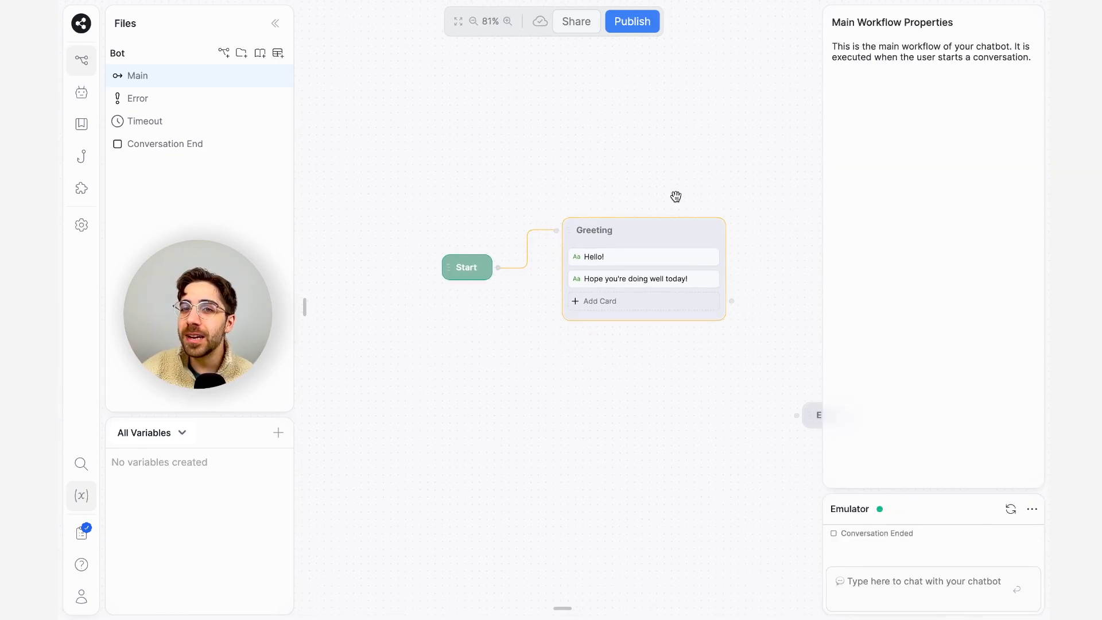
scroll(675, 196, down, 1)
drag(797, 383, 705, 383)
click(742, 342)
scroll(743, 343, up, 4)
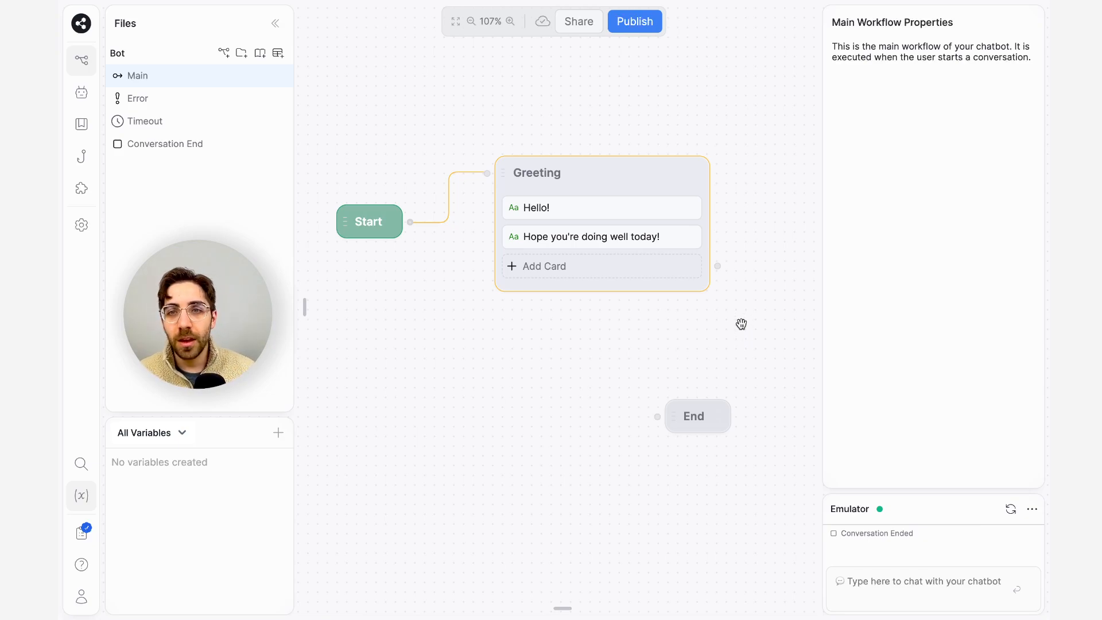
click(622, 168)
drag(622, 167, 646, 106)
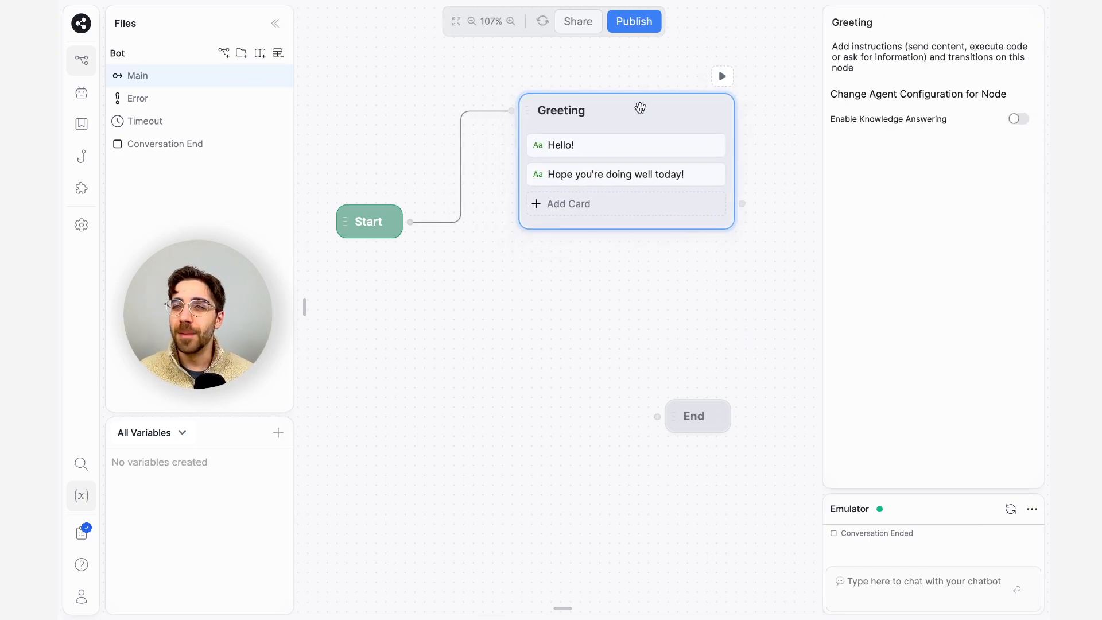
scroll(624, 341, up, 1)
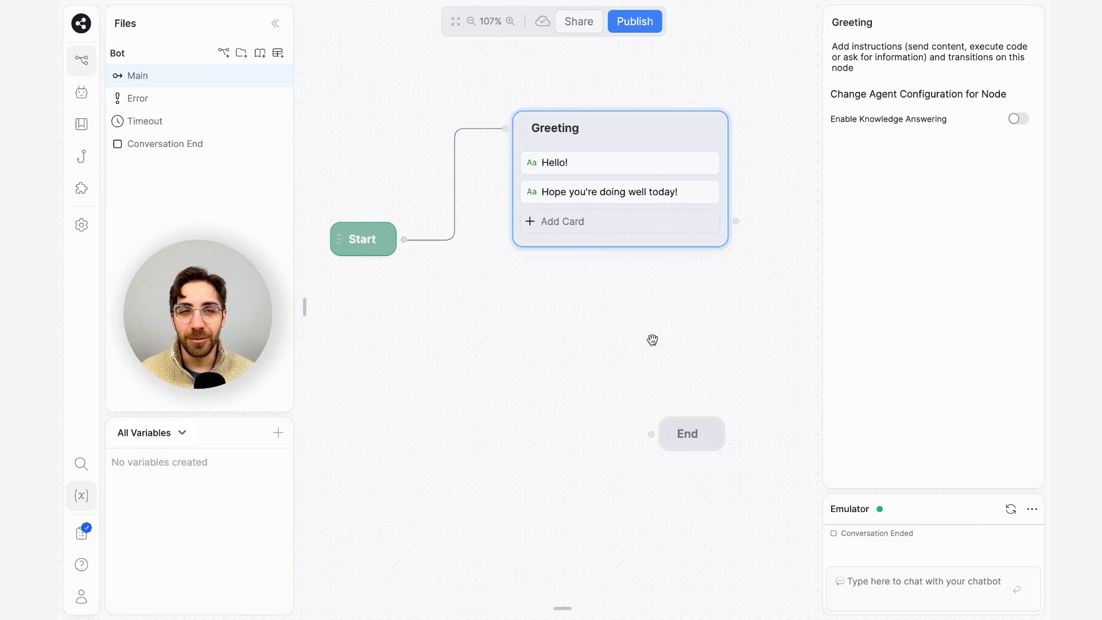
Step: Show the list of agents and review the configuration of the enabled Summary Agent and Knowledge Agent
click(77, 92)
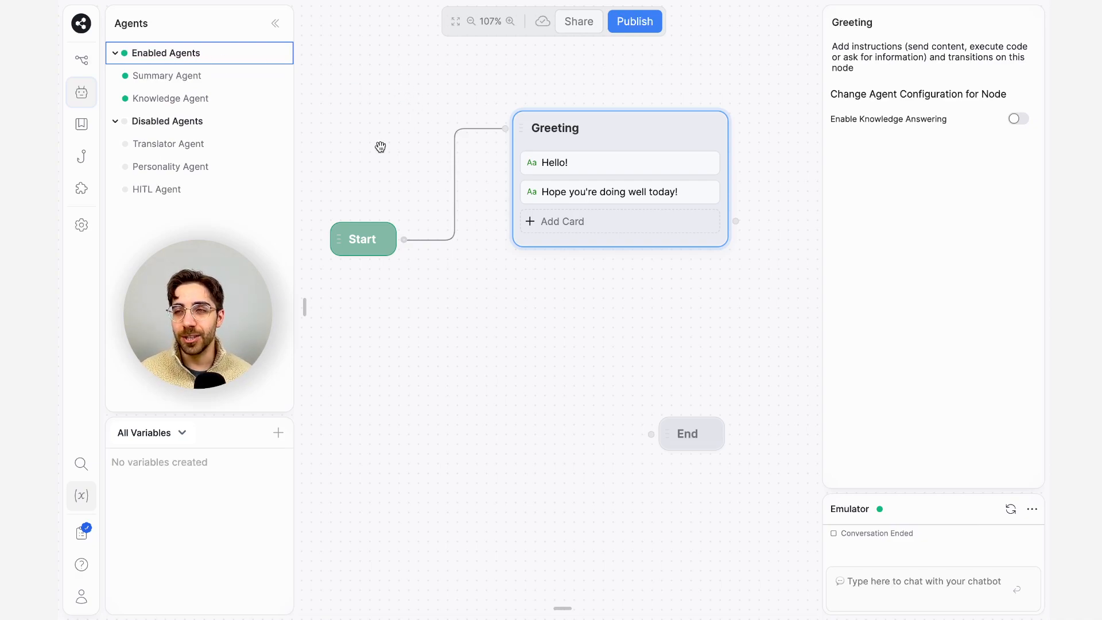
click(225, 78)
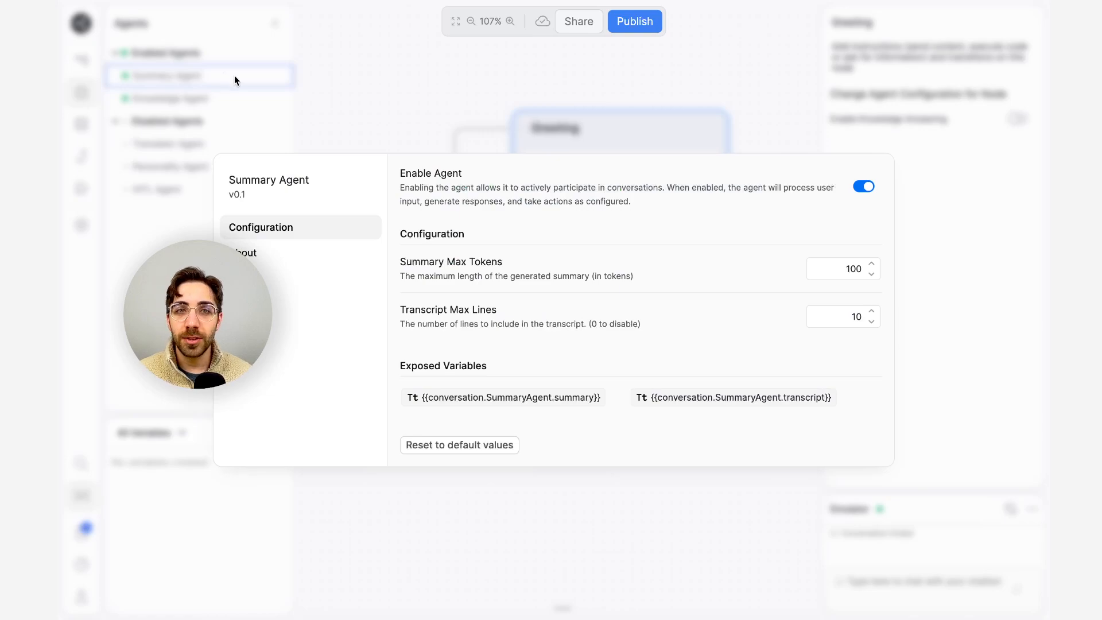
click(227, 72)
click(208, 99)
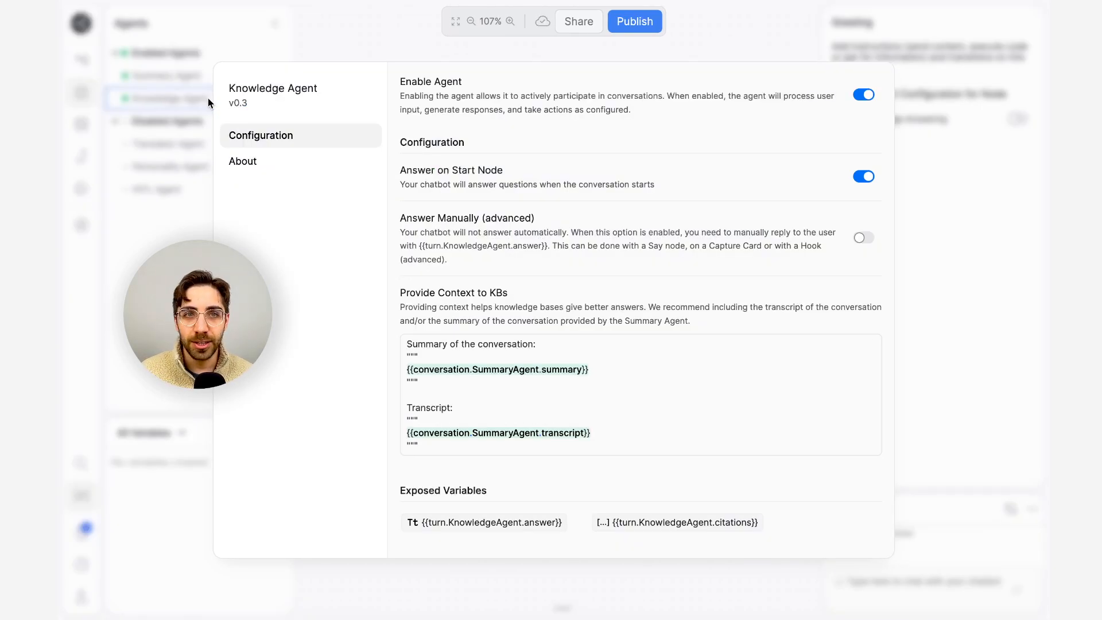
click(208, 99)
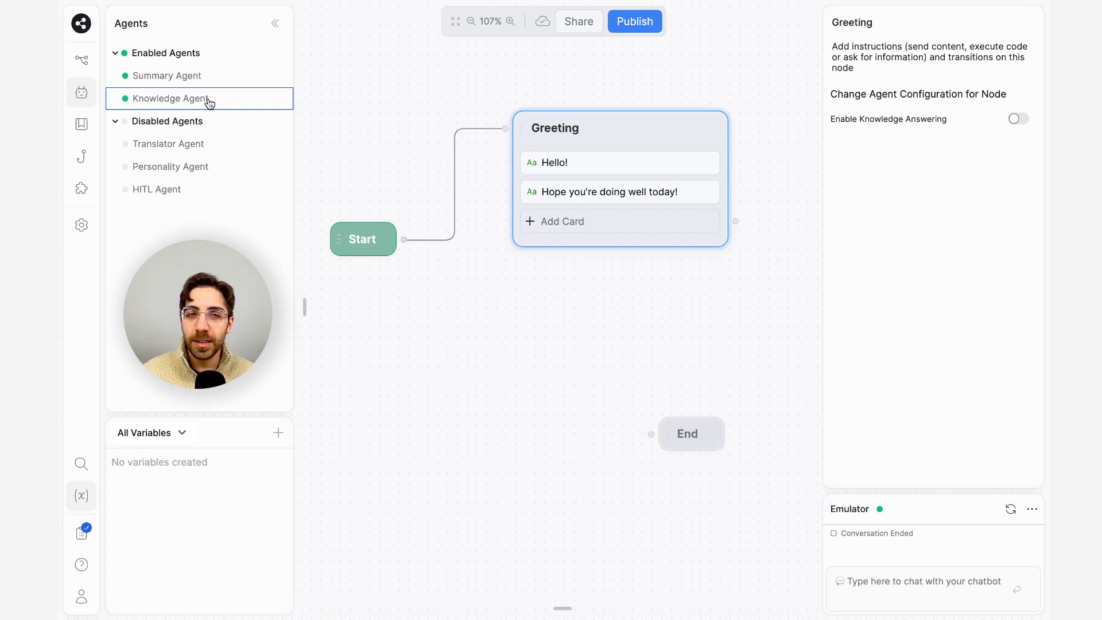
Step: Review the configuration of the disabled Translator Agent and Personality Agent, including the personality description field
click(166, 147)
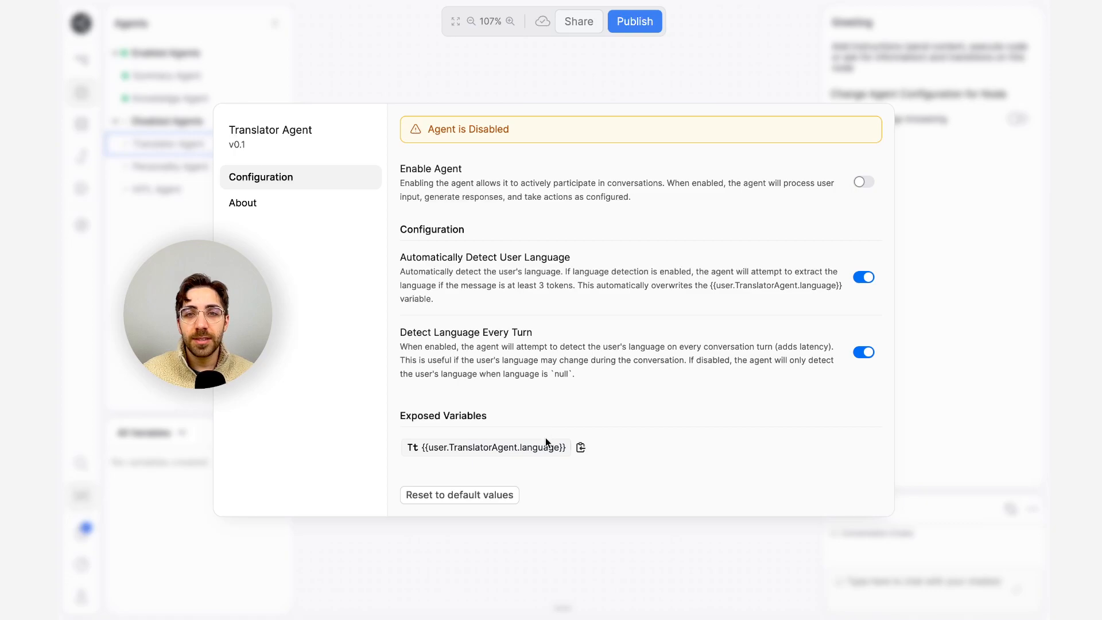
mouse_move(547, 450)
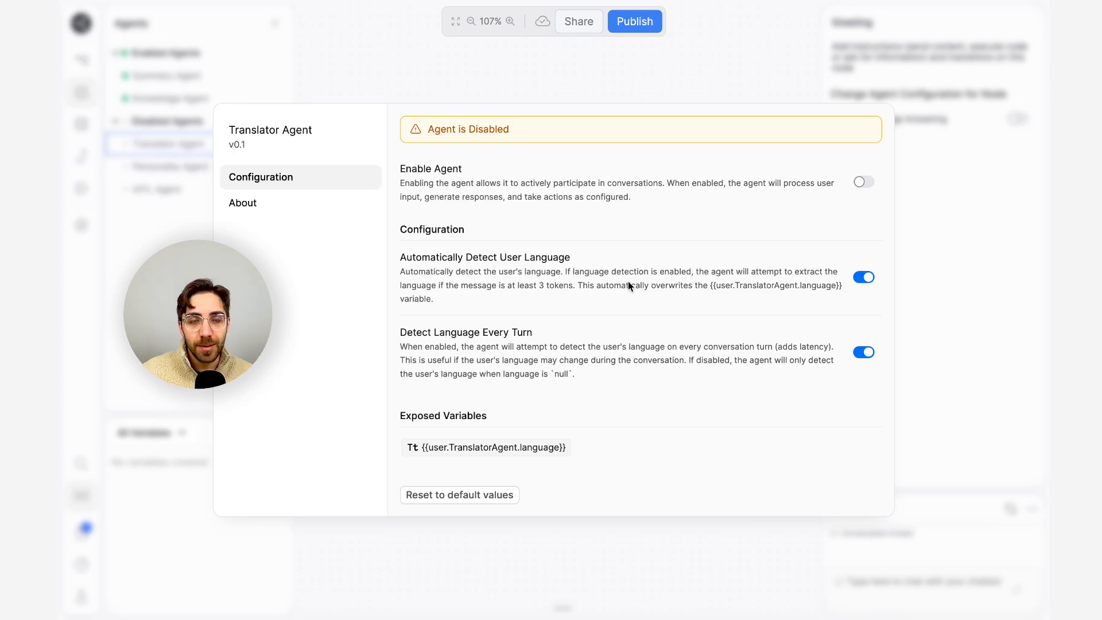
key(Escape)
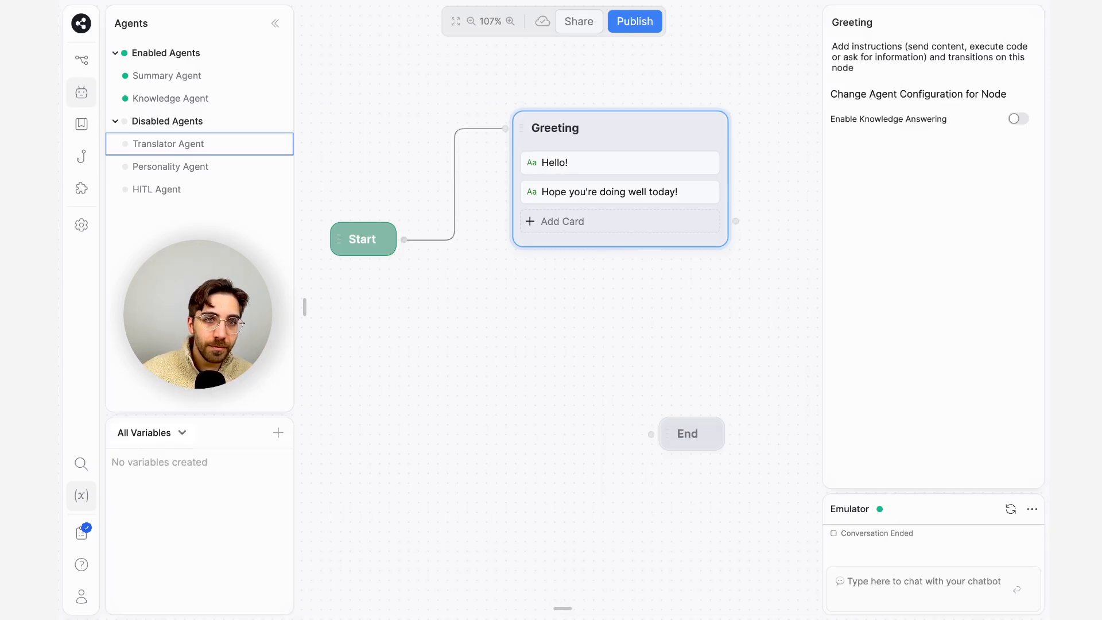
click(235, 175)
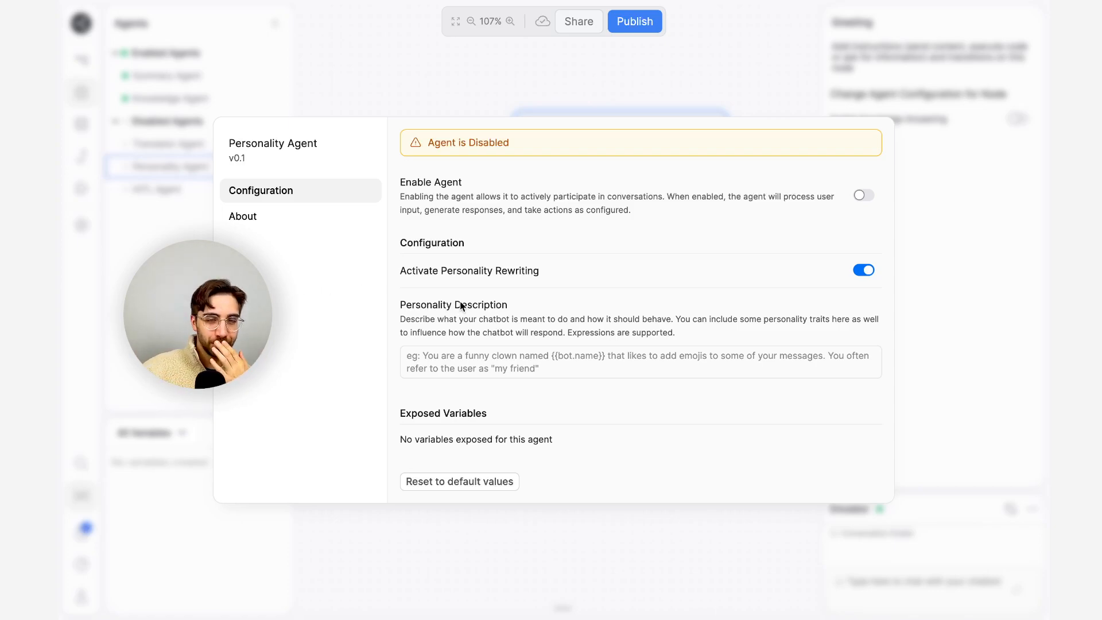
click(645, 366)
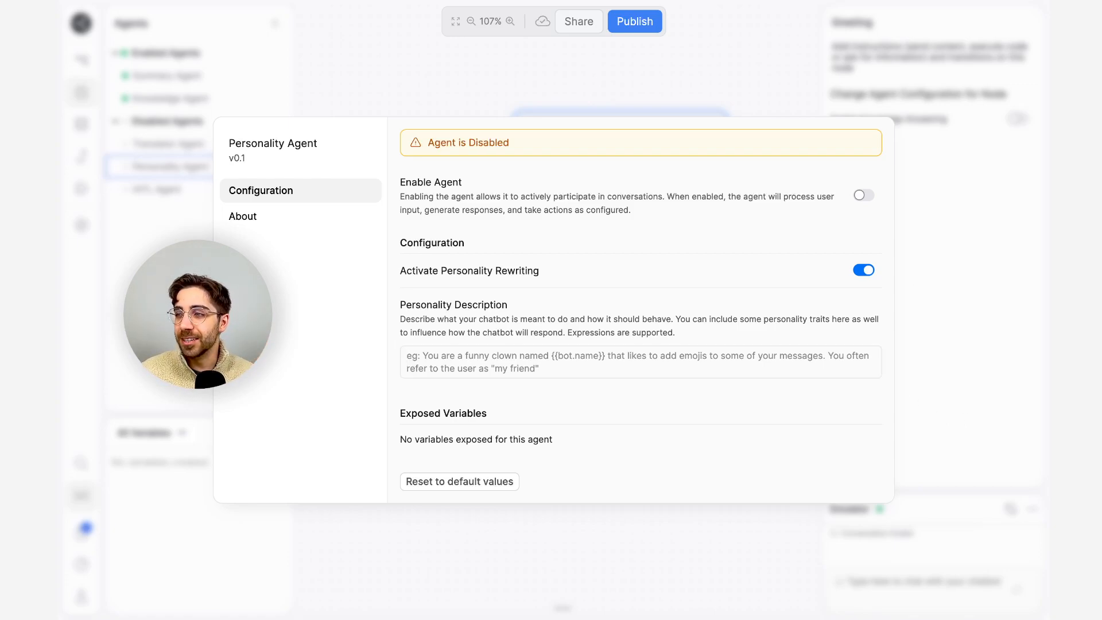
click(150, 249)
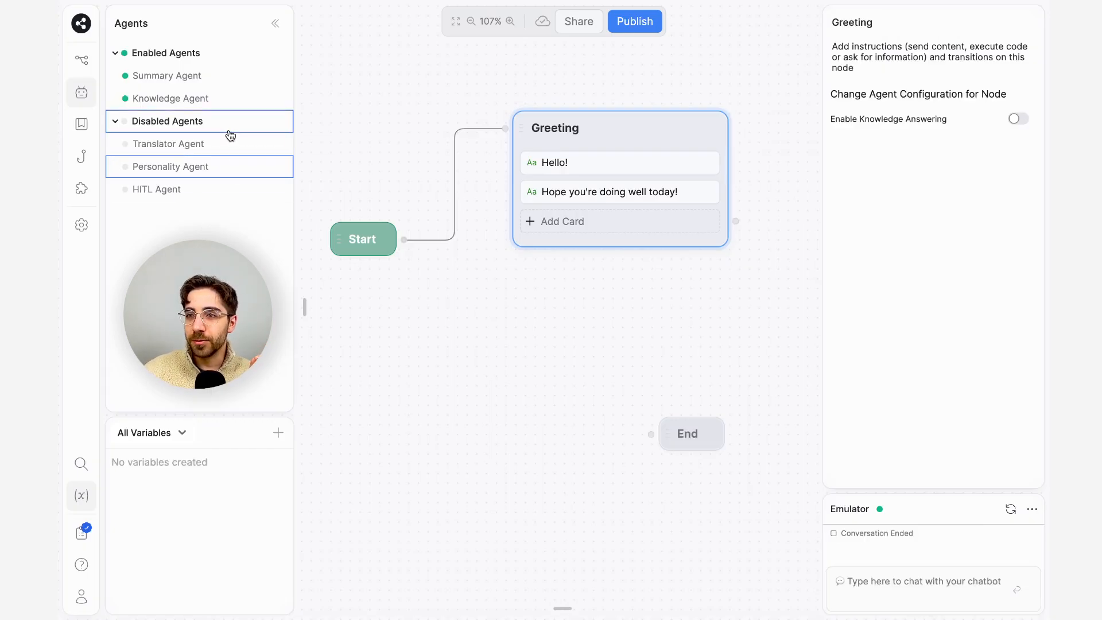
Step: Revisit the Summary Agent and Knowledge Agent configurations, finishing back at the bot's workflow files
click(226, 85)
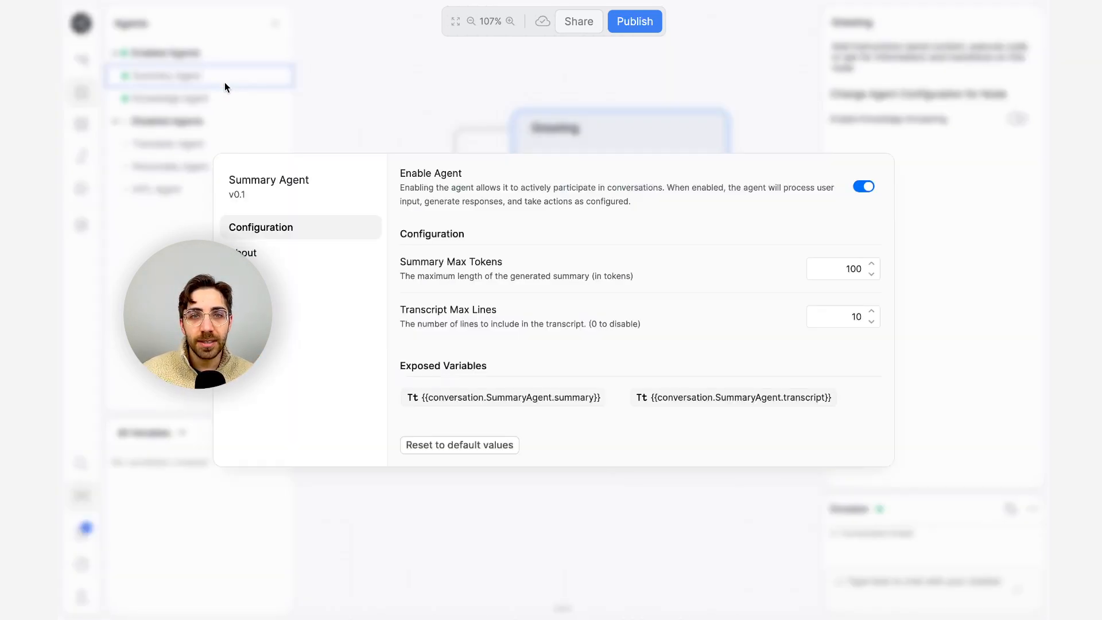
click(322, 84)
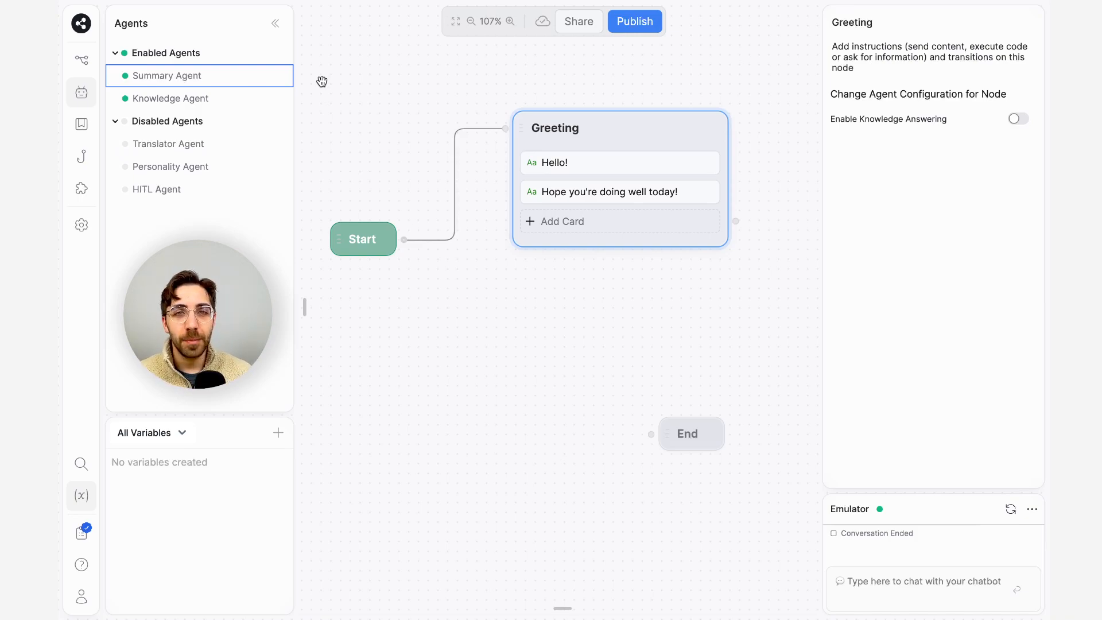
click(256, 96)
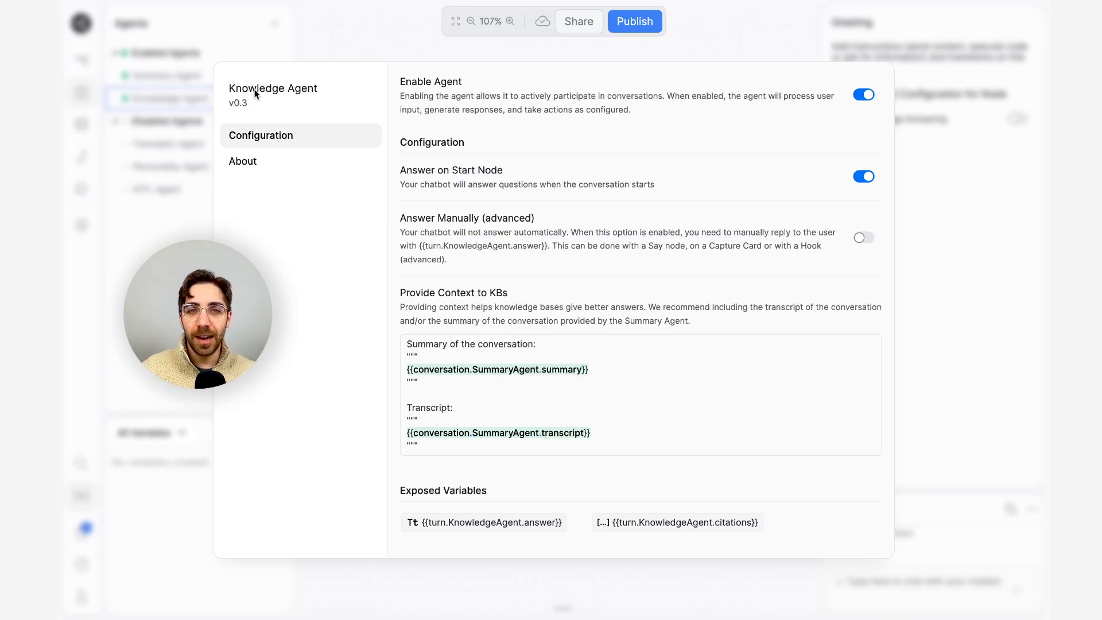
click(158, 244)
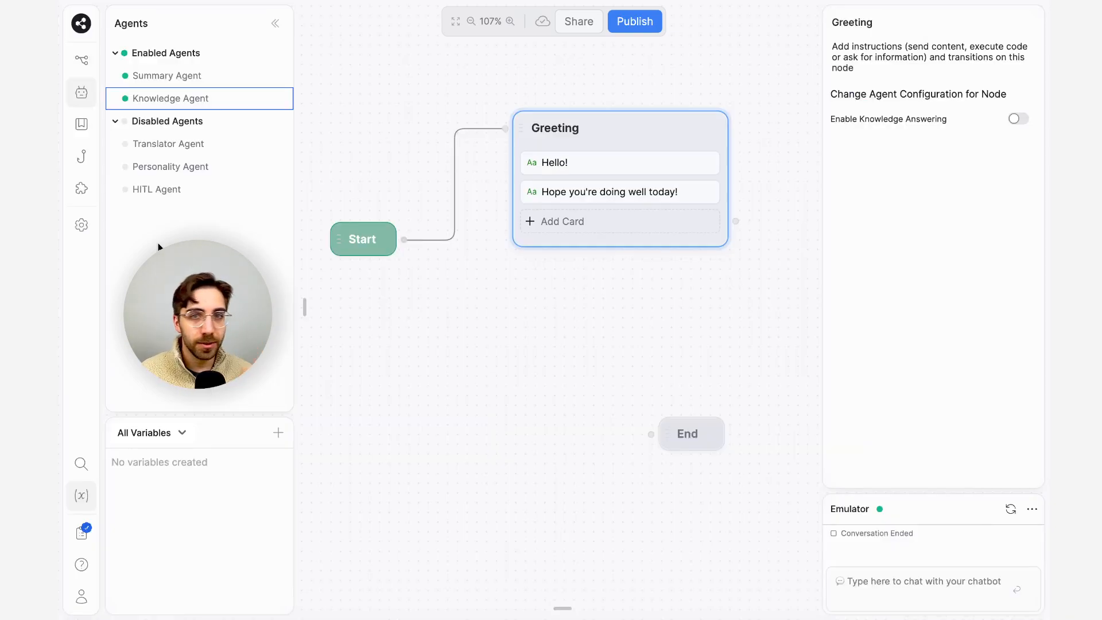
click(601, 409)
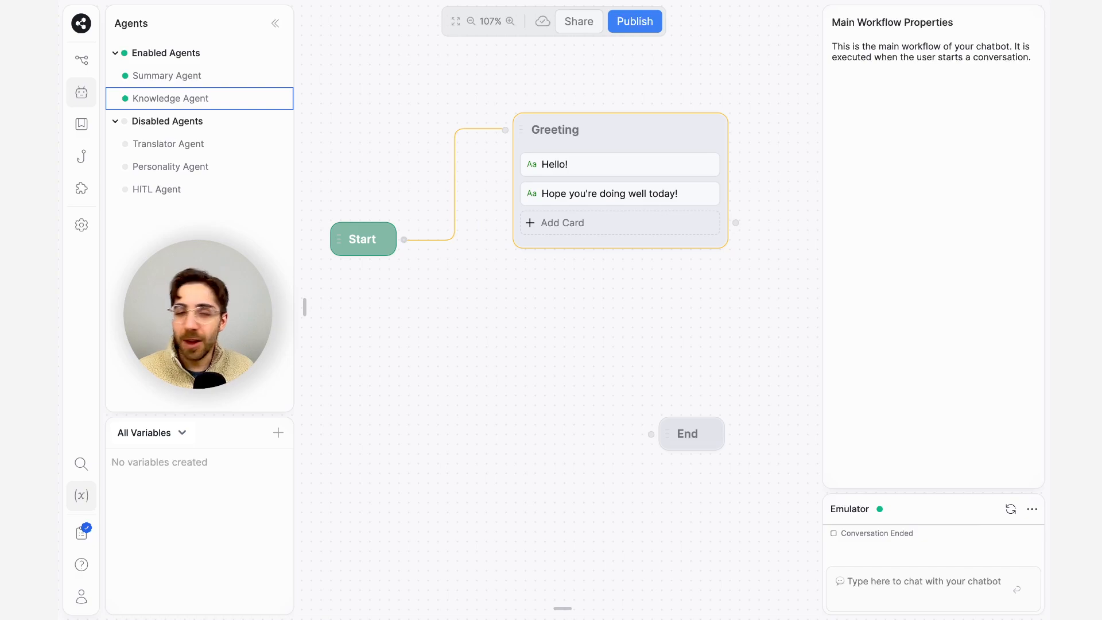
click(82, 67)
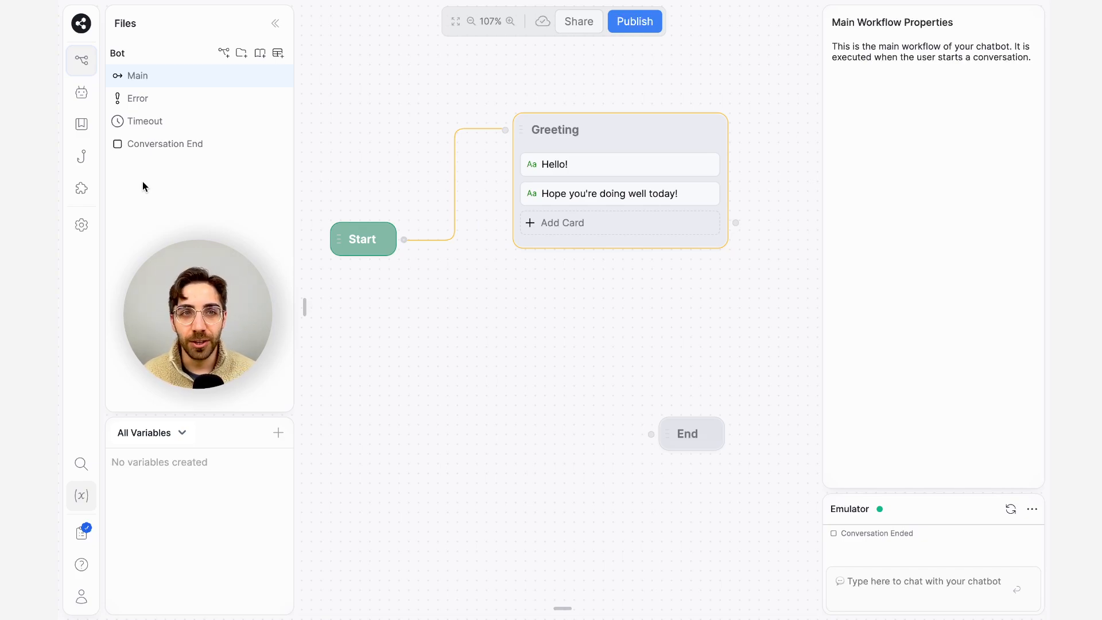
Step: Move the Start node above and to the left of the Greeting node in the Main workflow
scroll(509, 303, up, 3)
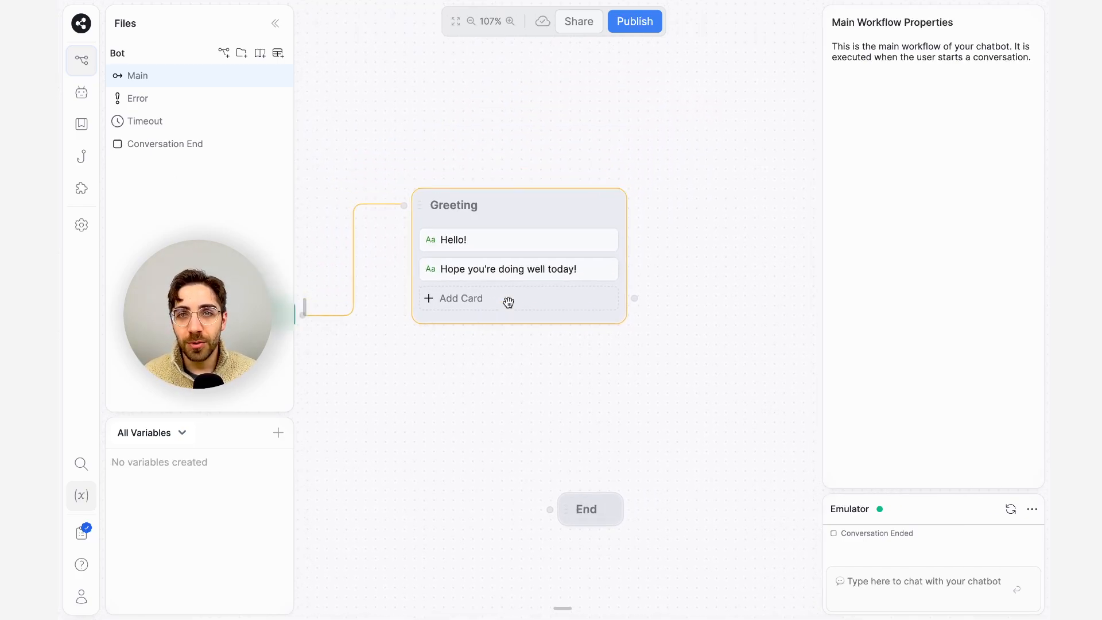
scroll(509, 303, left, 2)
scroll(509, 303, down, 1)
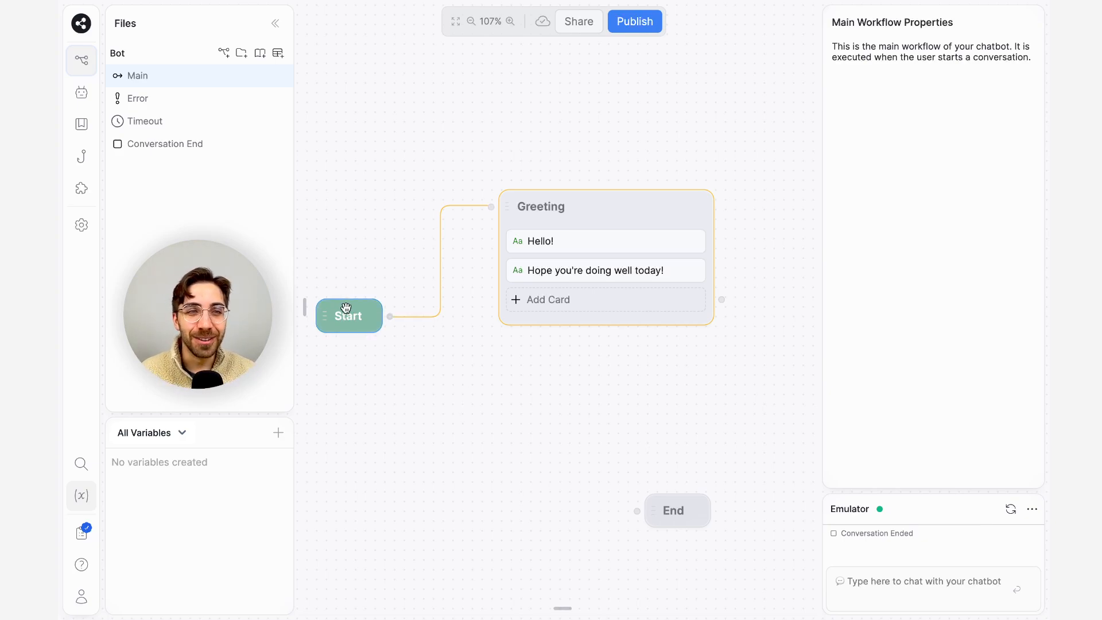
drag(348, 315, 397, 141)
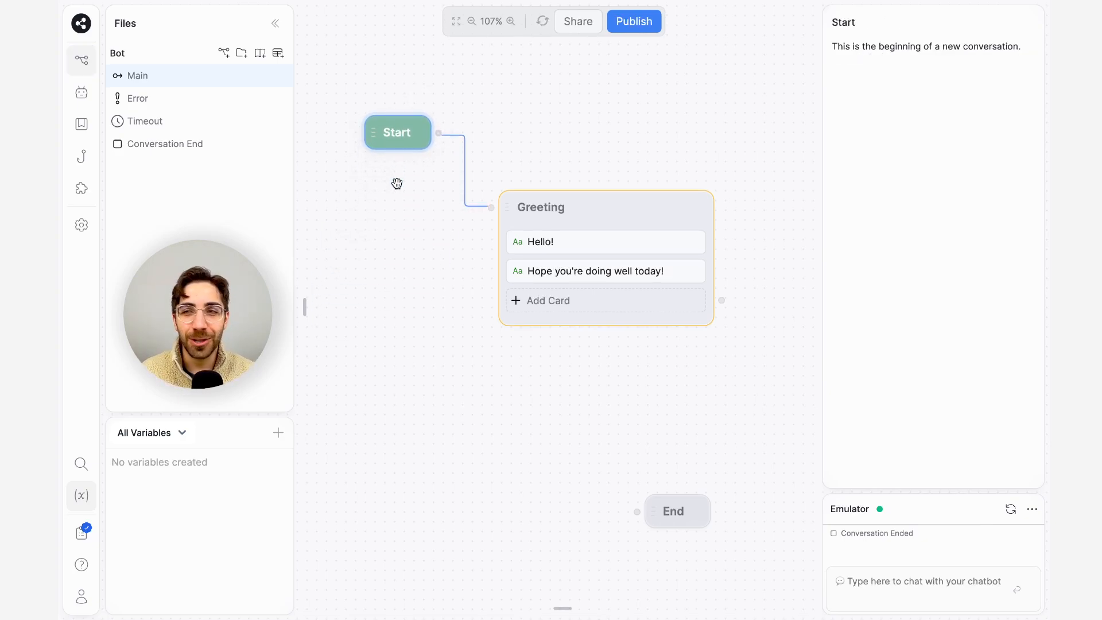
click(416, 284)
scroll(415, 284, right, 1)
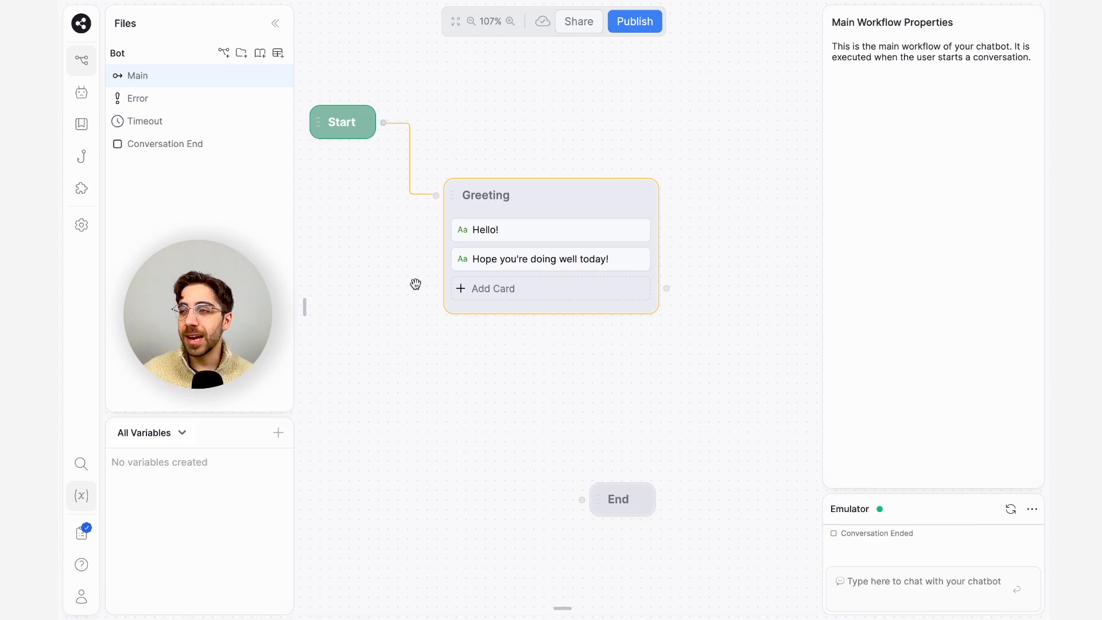
scroll(416, 284, right, 1)
scroll(415, 283, up, 1)
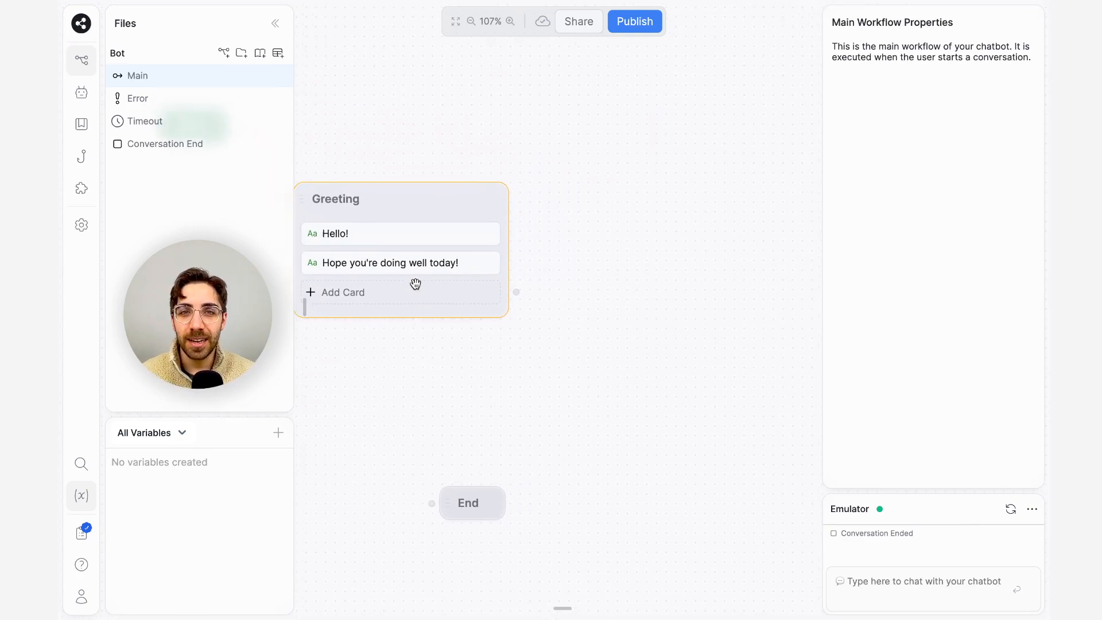
Step: Add a standard node connected from the Greeting node's output and place it to the right of the Greeting node
drag(532, 311, 602, 125)
click(546, 152)
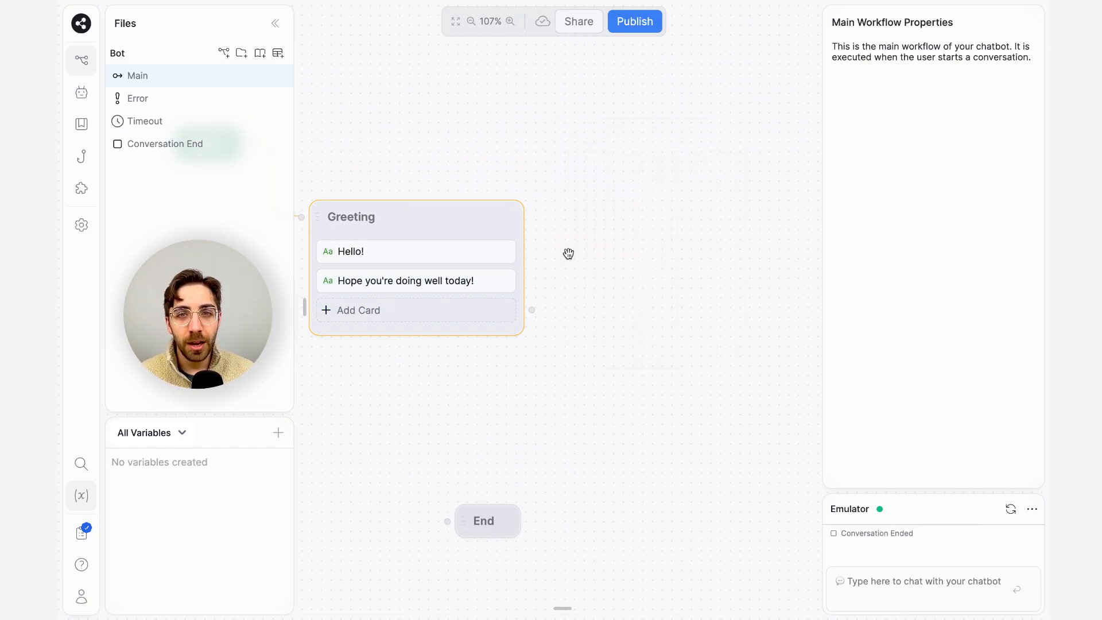
scroll(535, 307, left, 1)
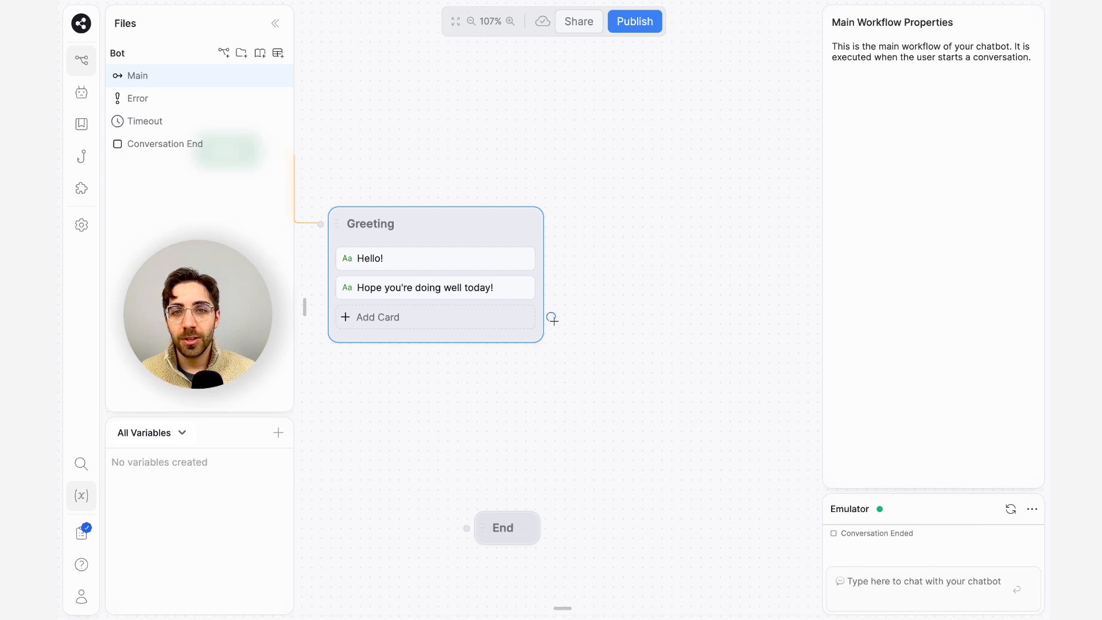
drag(552, 318, 639, 171)
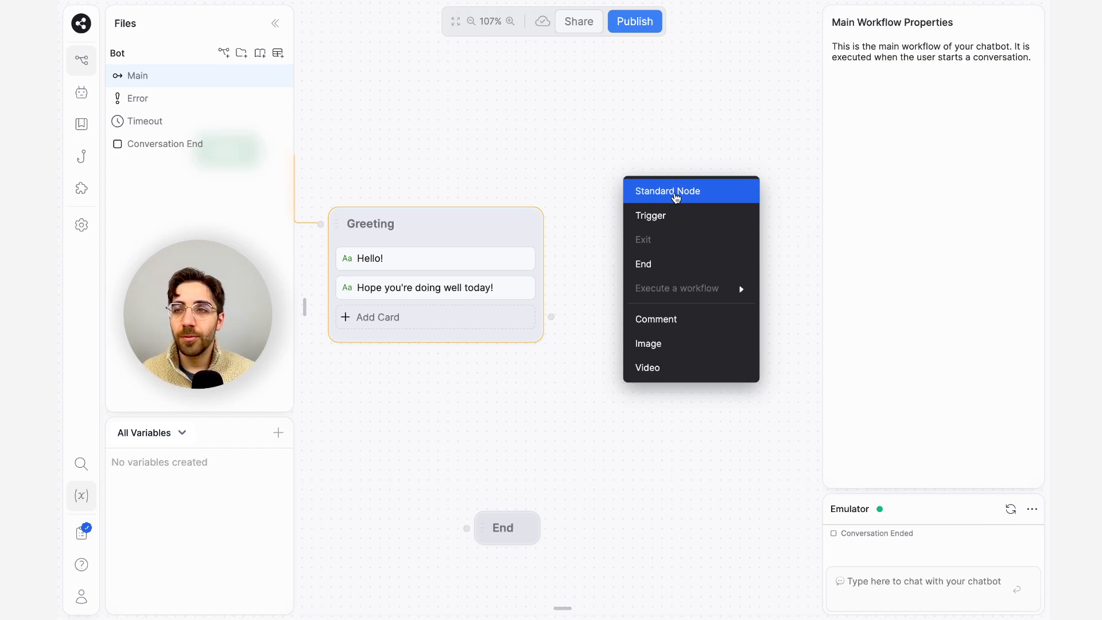
click(675, 197)
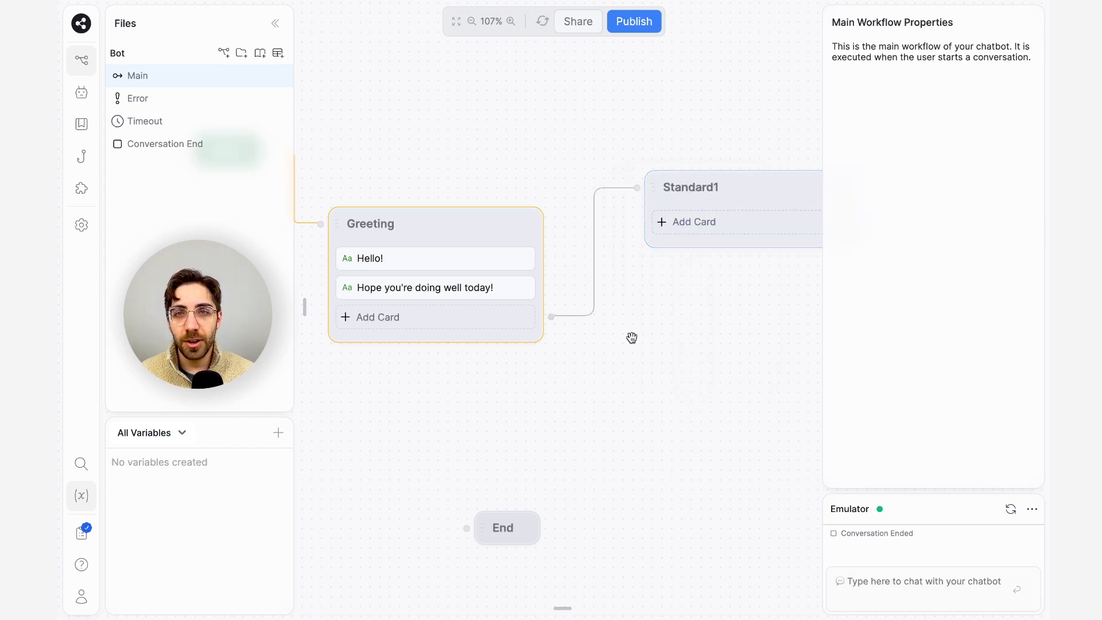
drag(789, 176, 749, 219)
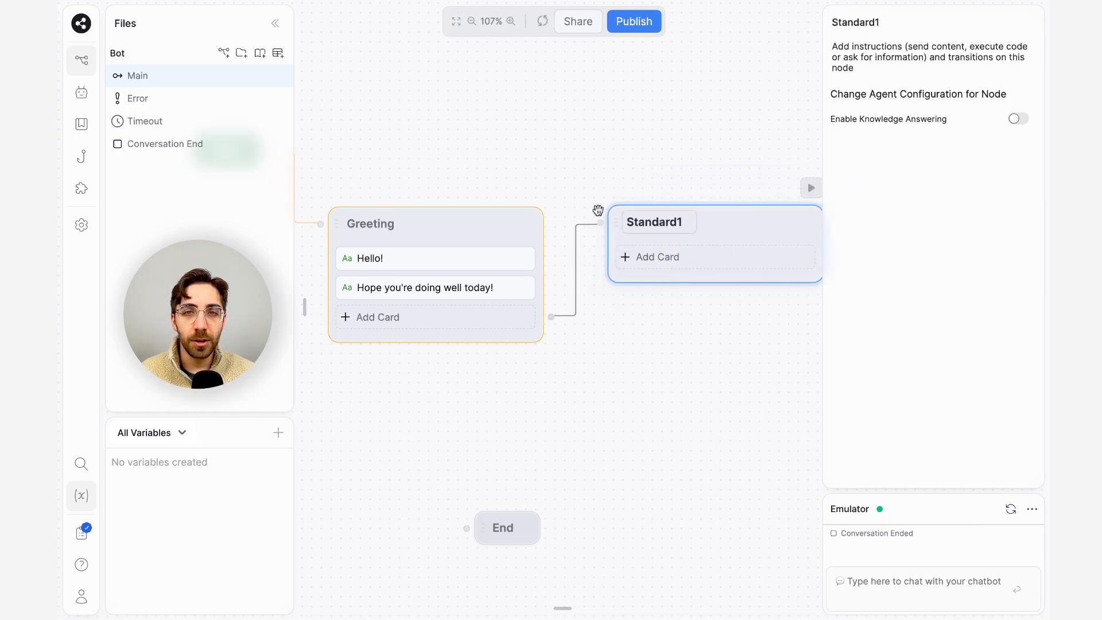
Step: Rename the new standard node as Question
click(463, 233)
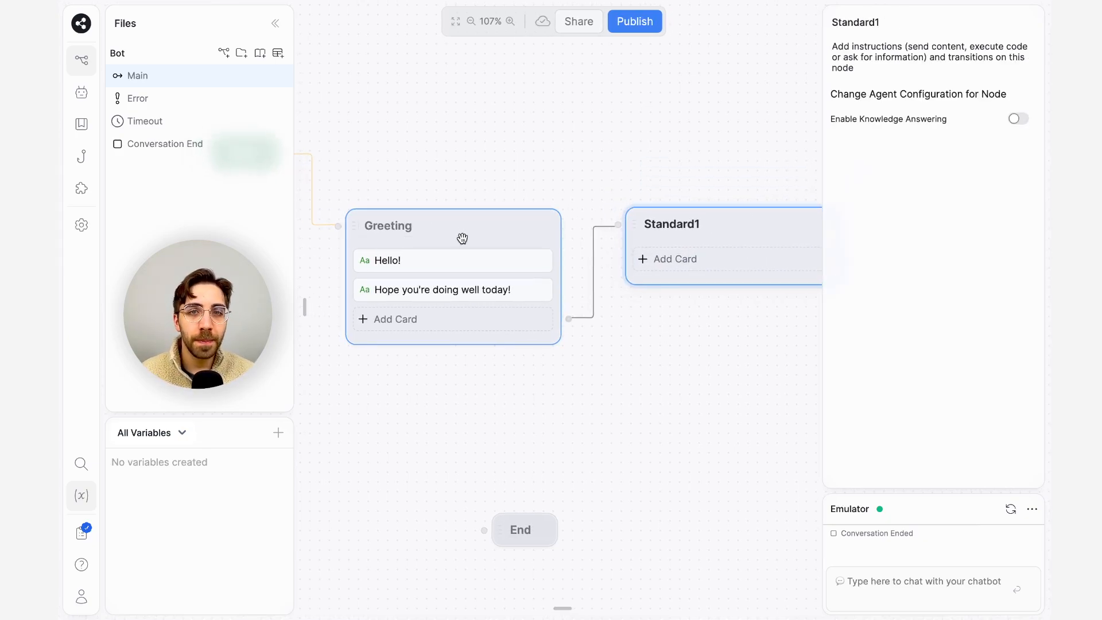
scroll(501, 322, right, 1)
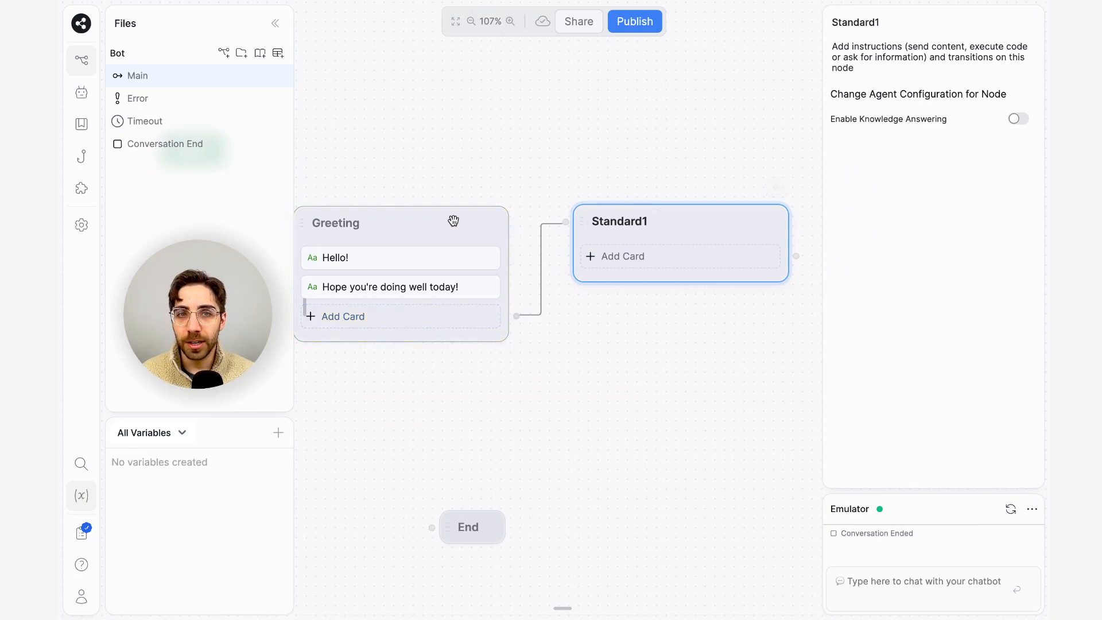
click(622, 225)
key(ctrl+a)
text(Question)
key(Return)
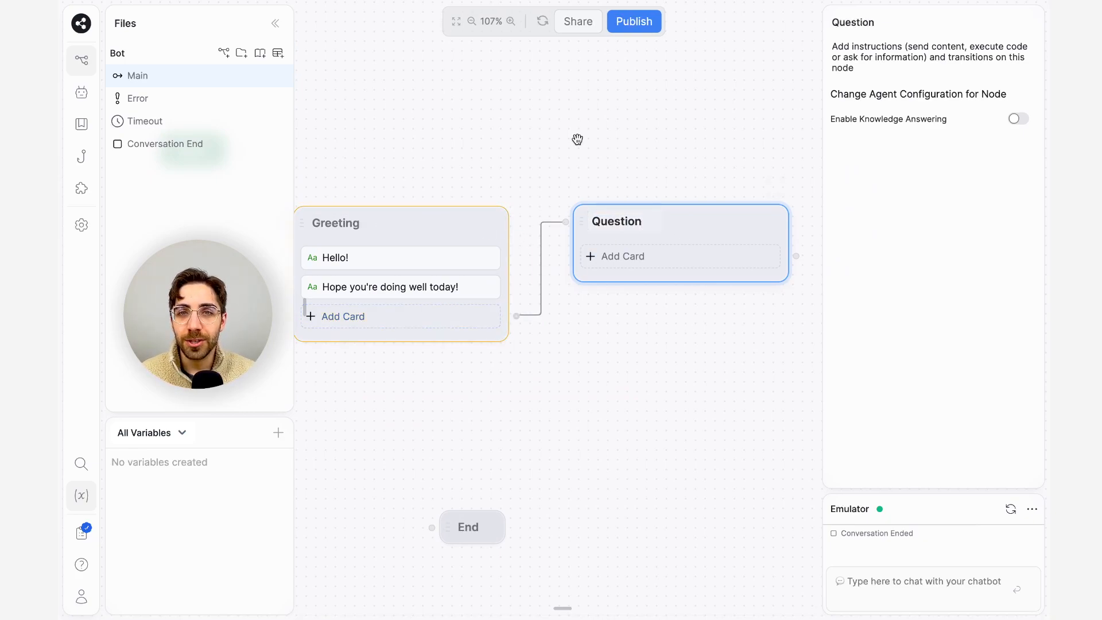
click(577, 140)
Step: Add a Single Choice card for capturing information to the Question node
scroll(512, 191, left, 1)
scroll(512, 191, left, 1)
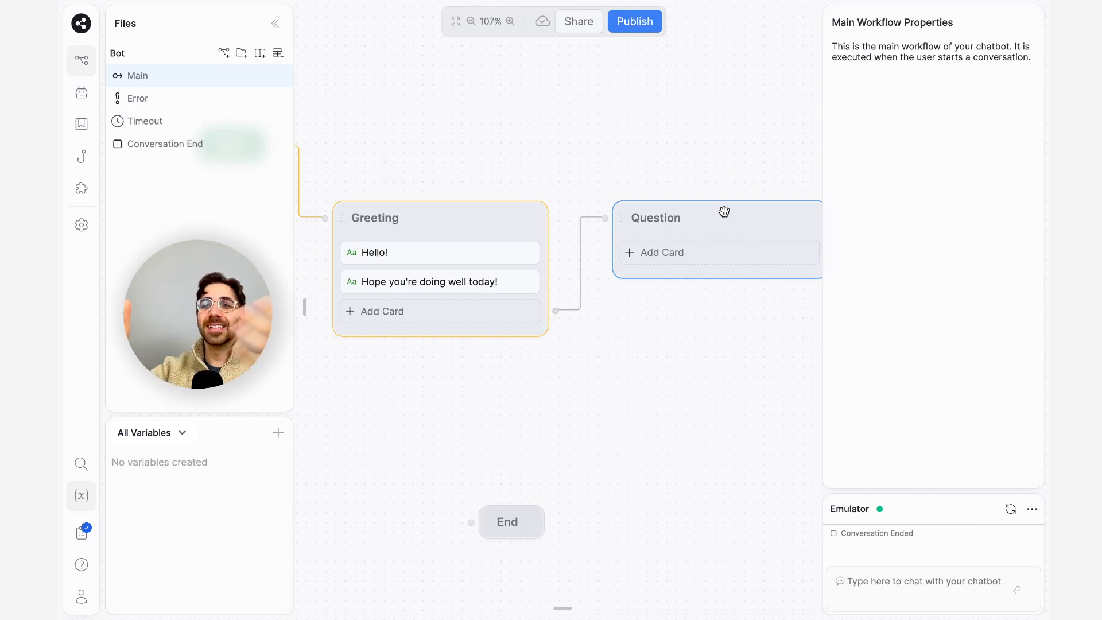
click(723, 253)
scroll(376, 301, down, 1)
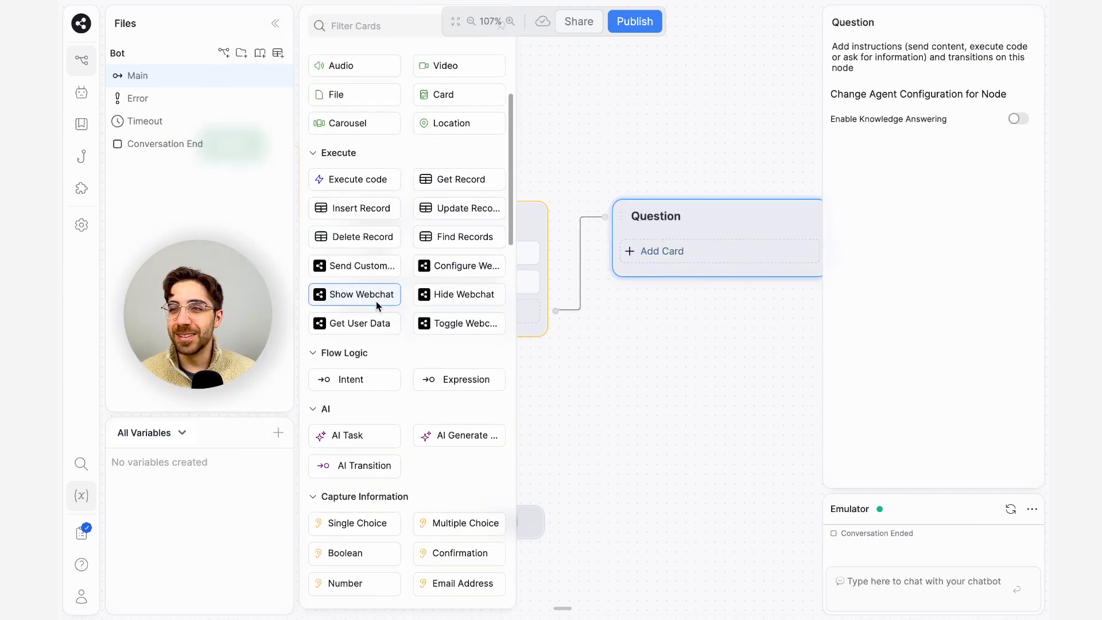
scroll(376, 301, down, 6)
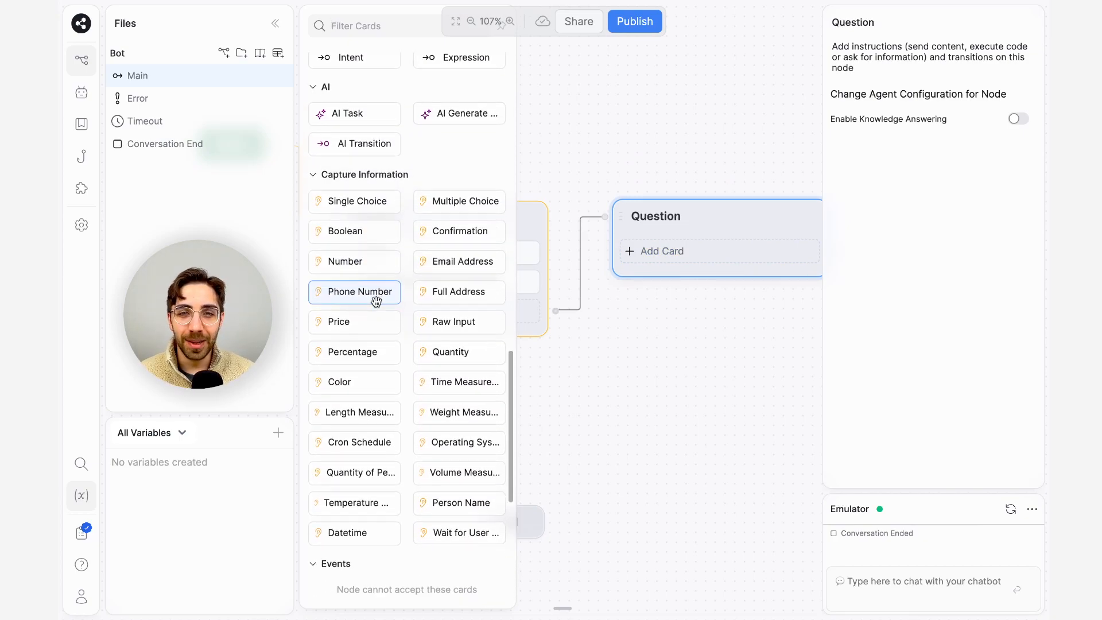
scroll(376, 300, down, 1)
scroll(375, 295, up, 1)
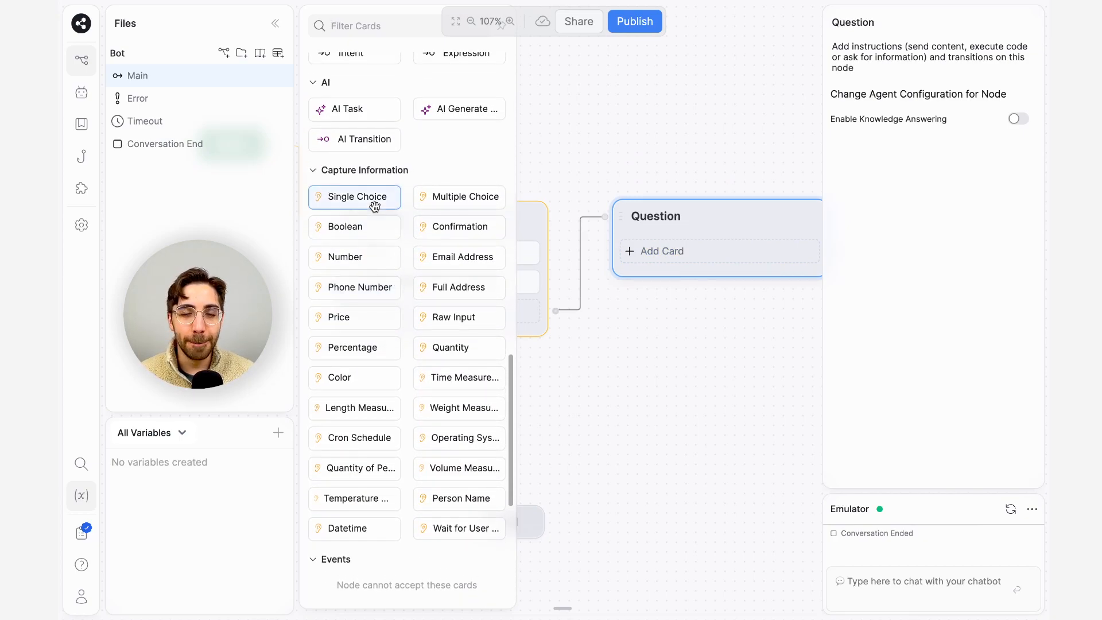
drag(375, 204, 715, 248)
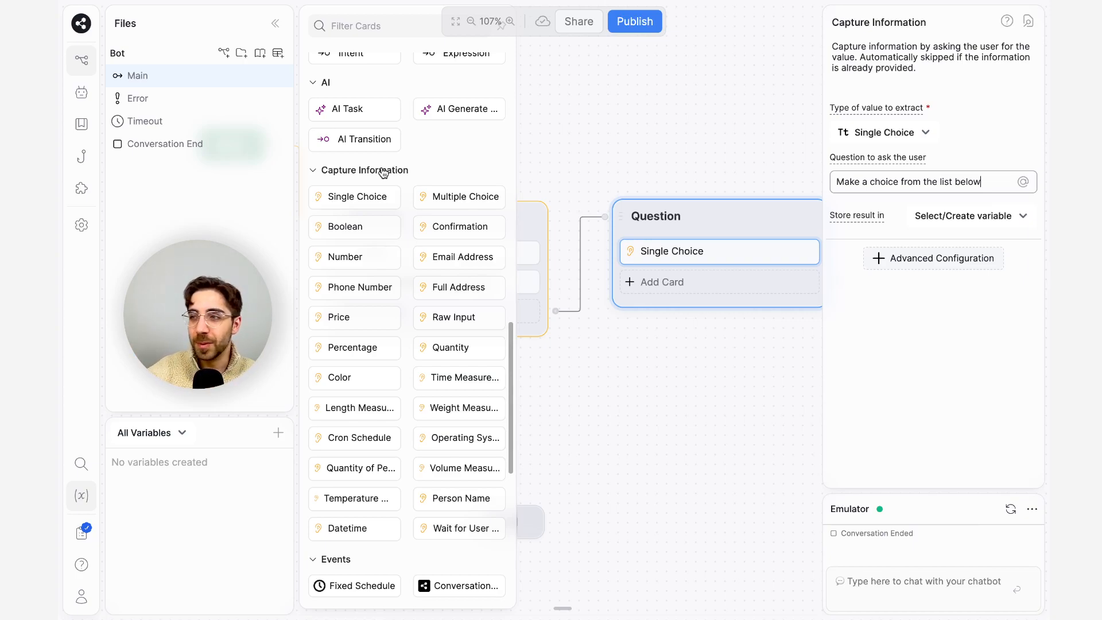
click(767, 115)
Step: Set the Single Choice card's question to "Would you like soup or stew?"
scroll(767, 116, right, 1)
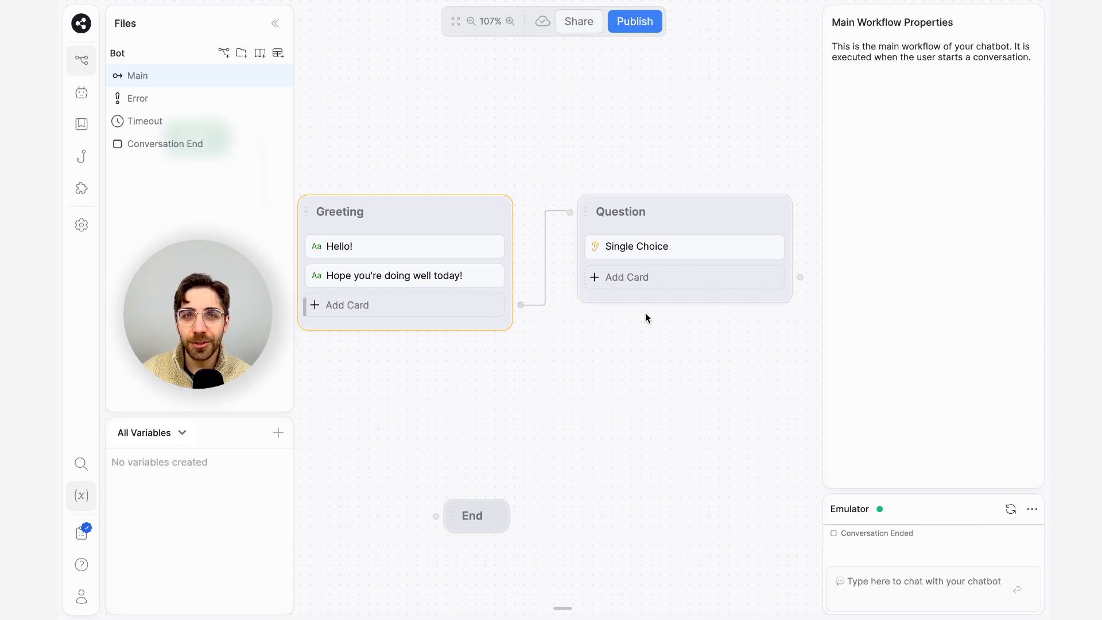
click(699, 256)
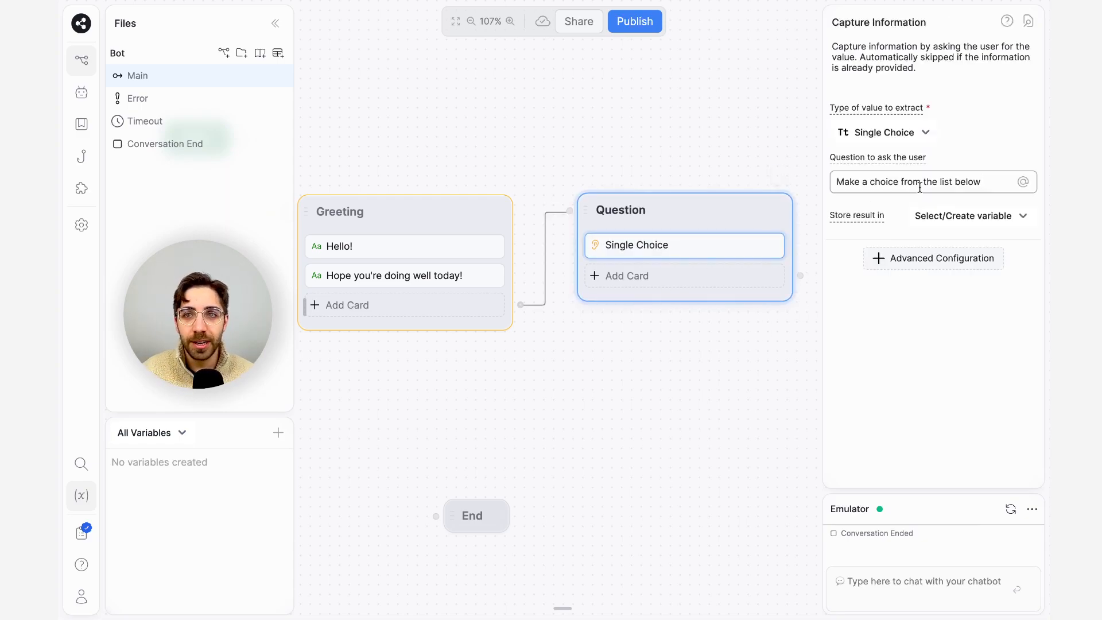
triple_click(930, 182)
key(BackSpace)
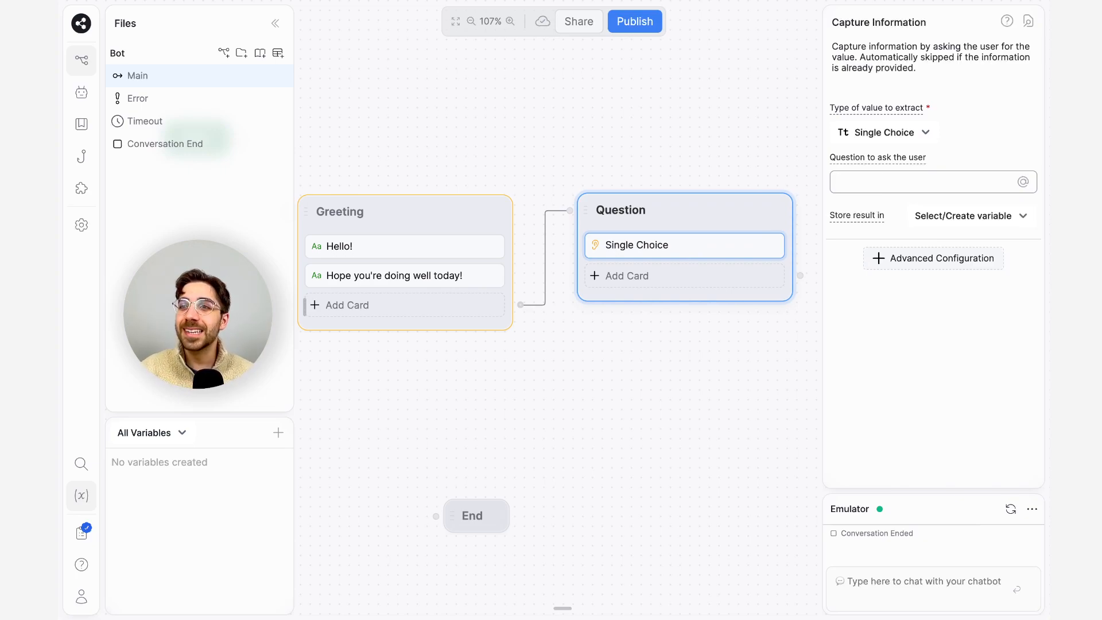
text(Wo)
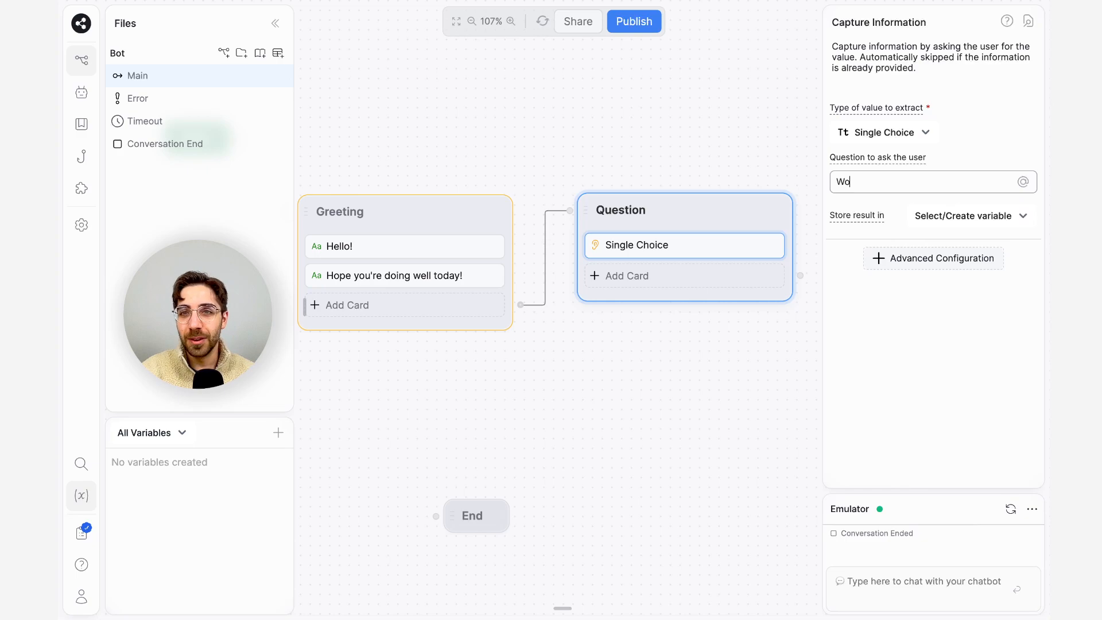
text(uld you like soup or stew?)
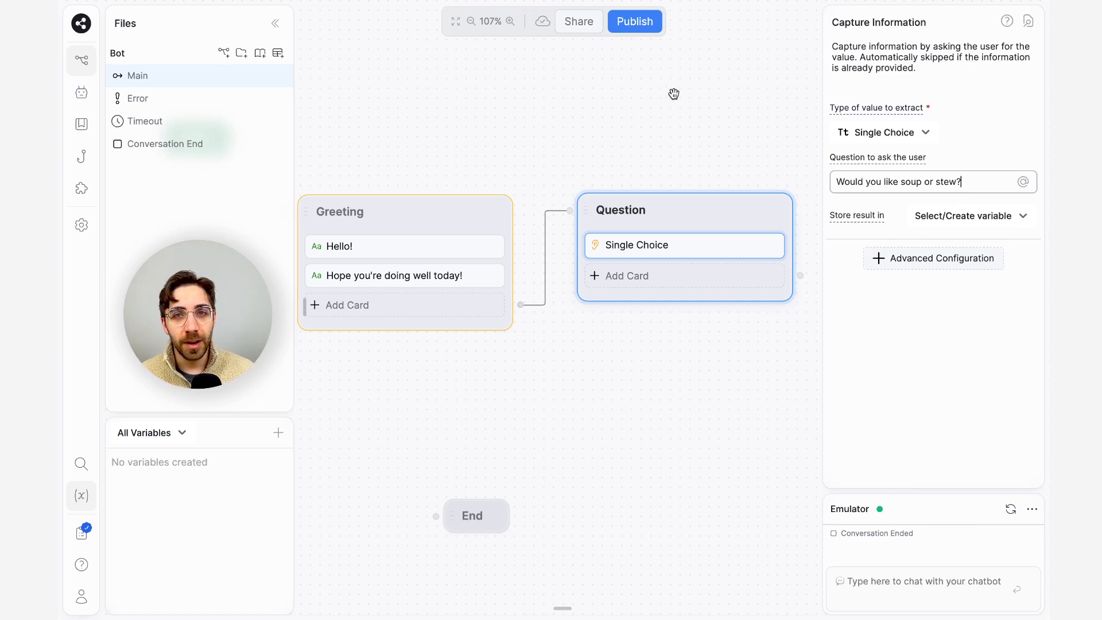
click(693, 210)
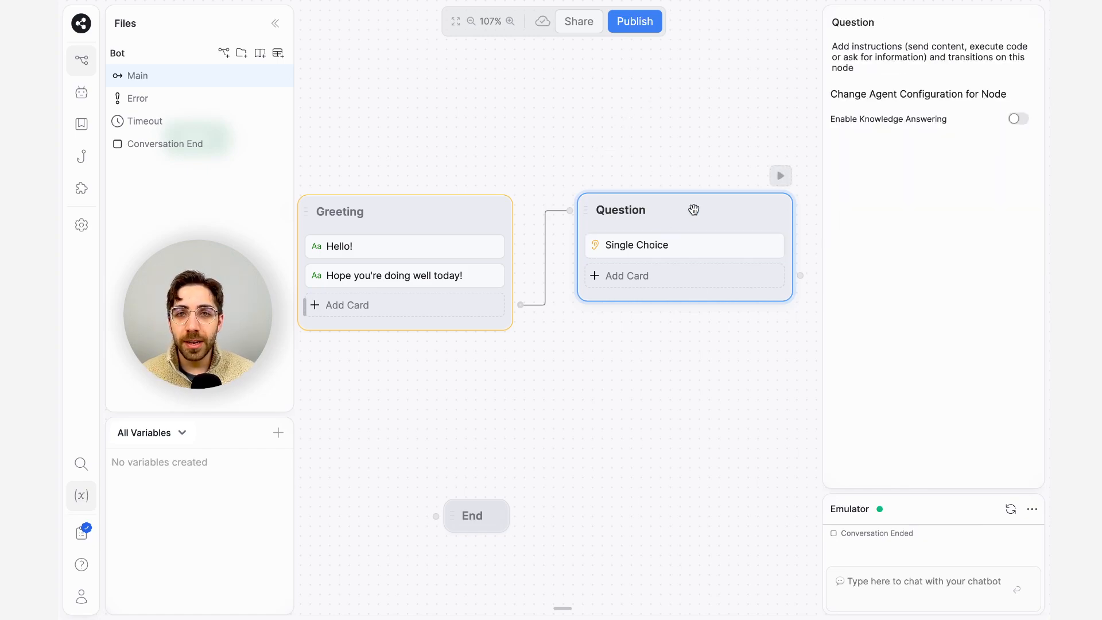
Step: Add the choices Soup and Stew to the Single Choice card through its advanced configuration
click(677, 245)
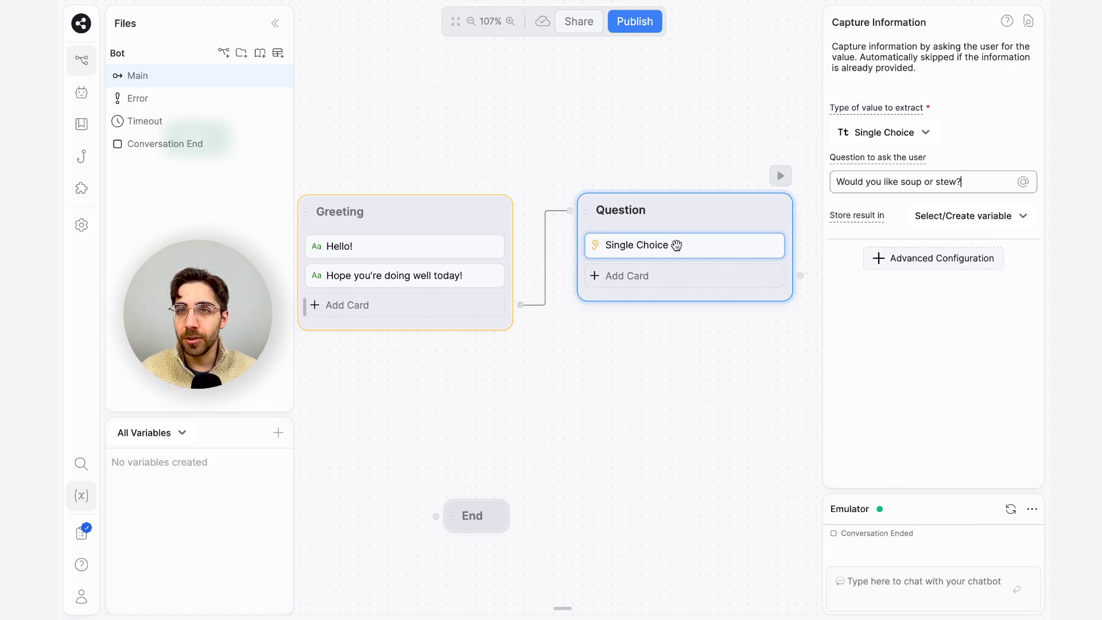
click(909, 349)
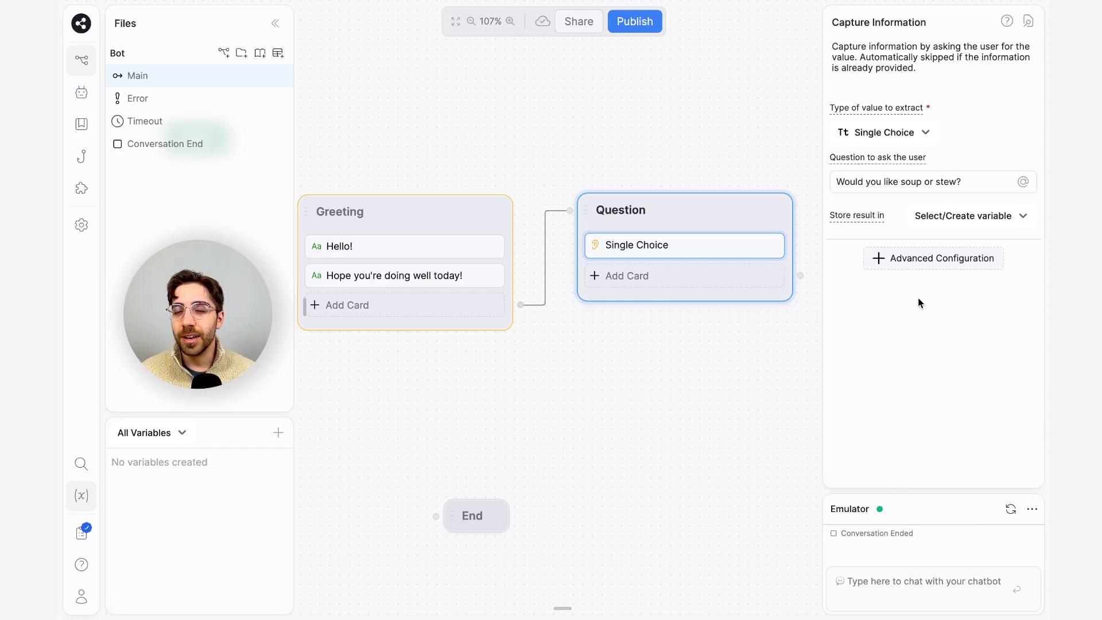
click(918, 263)
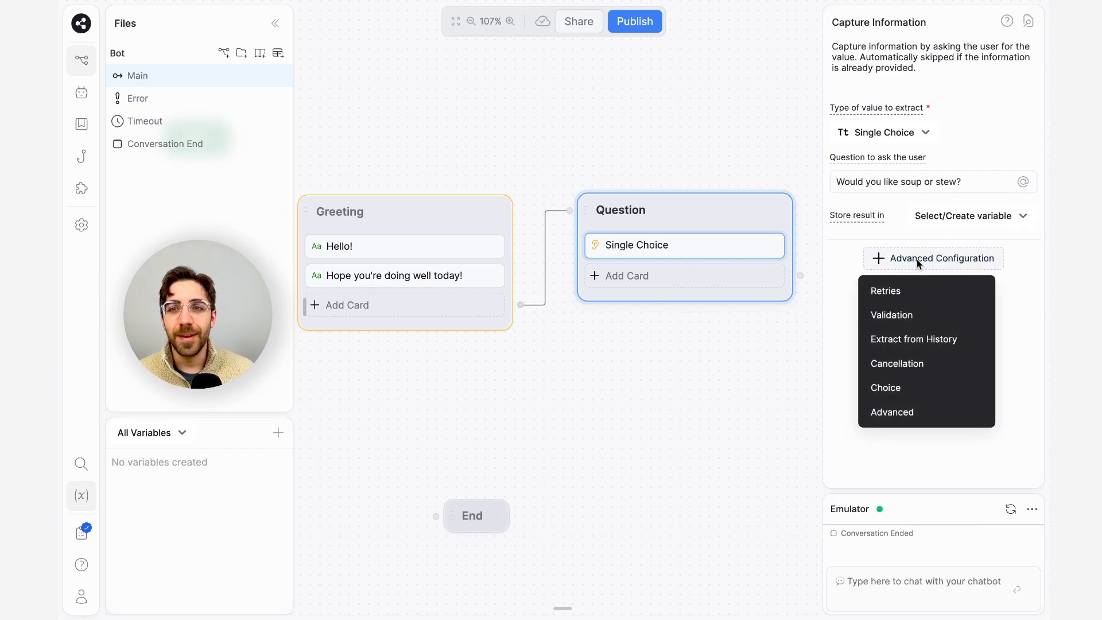
click(913, 394)
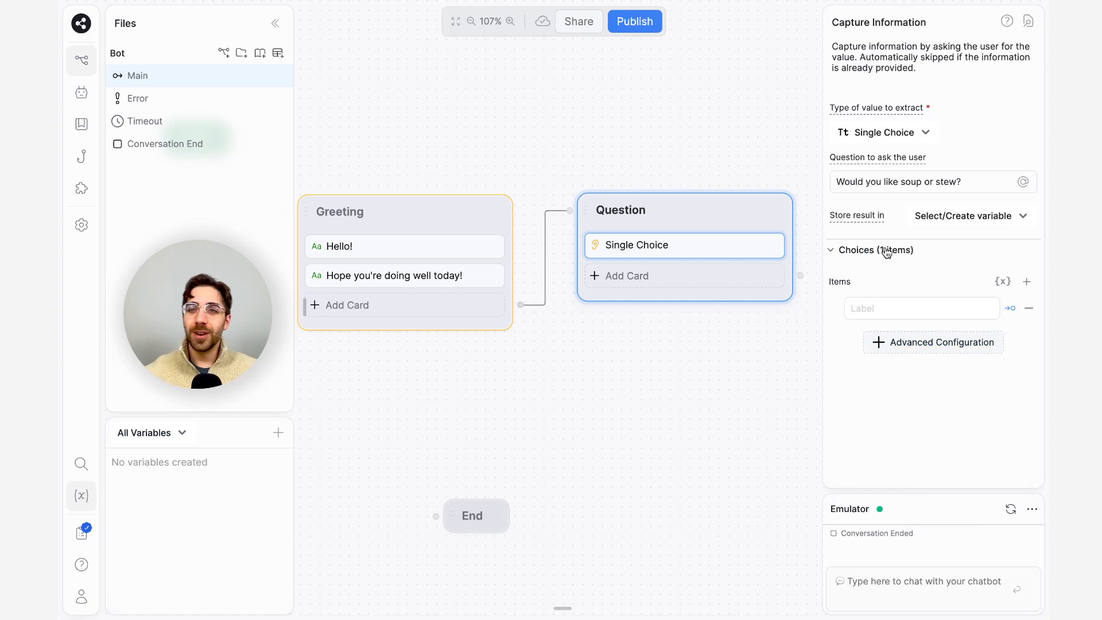
click(928, 305)
text(Soup)
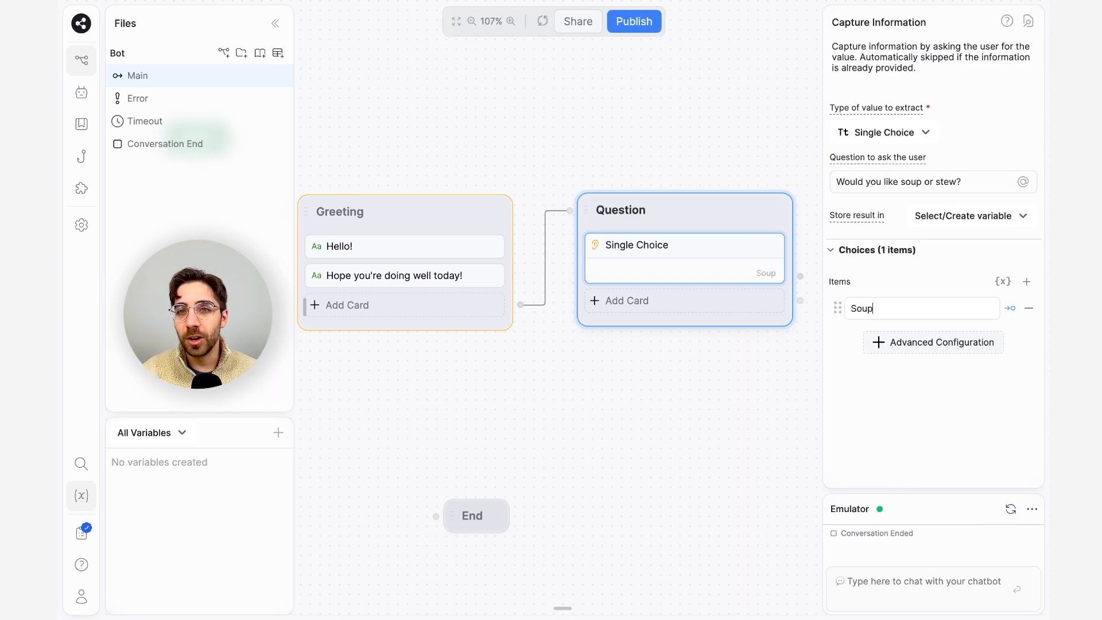
key(Return)
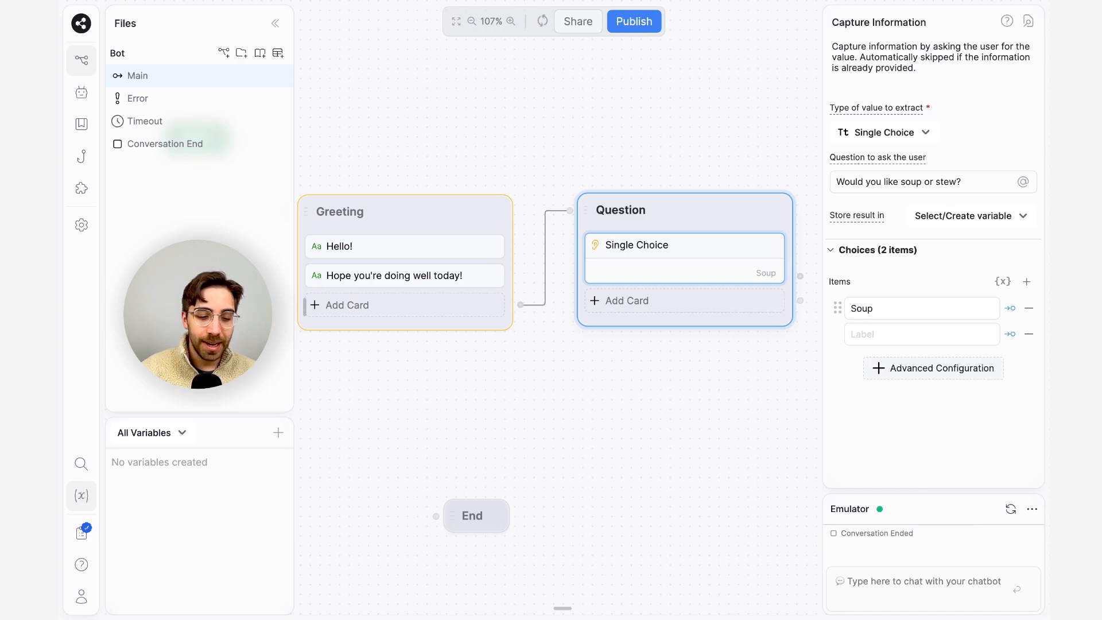
text(Stew)
click(686, 402)
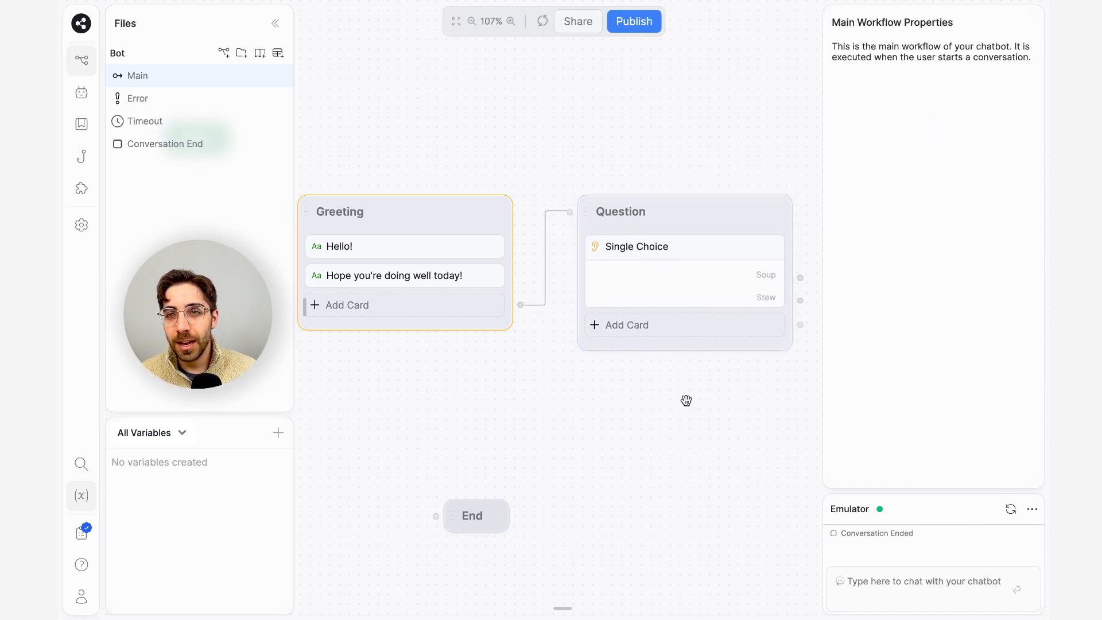
Step: Connect the Soup and Stew choices each to their own new standard node, Soup's above and Stew's below
drag(752, 402, 688, 394)
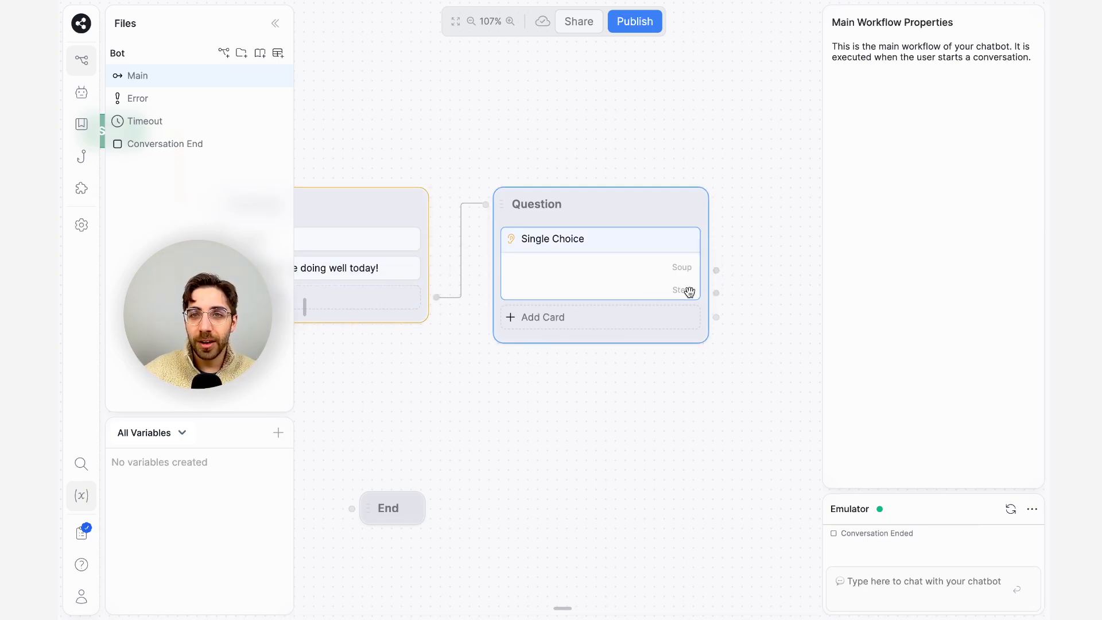
scroll(725, 277, right, 5)
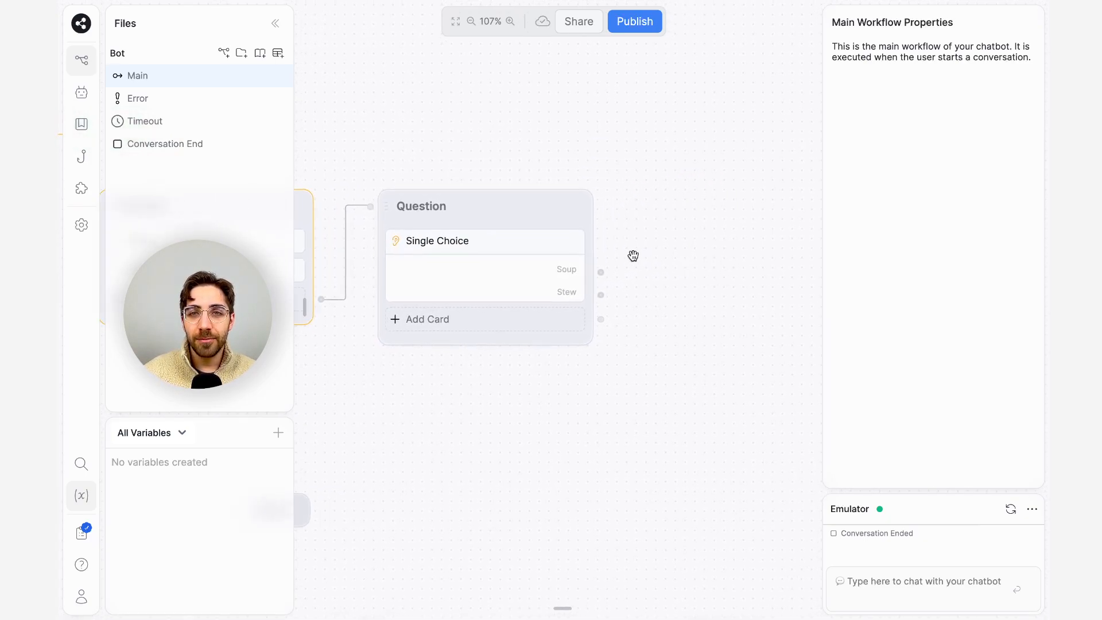
drag(600, 270, 738, 115)
click(746, 132)
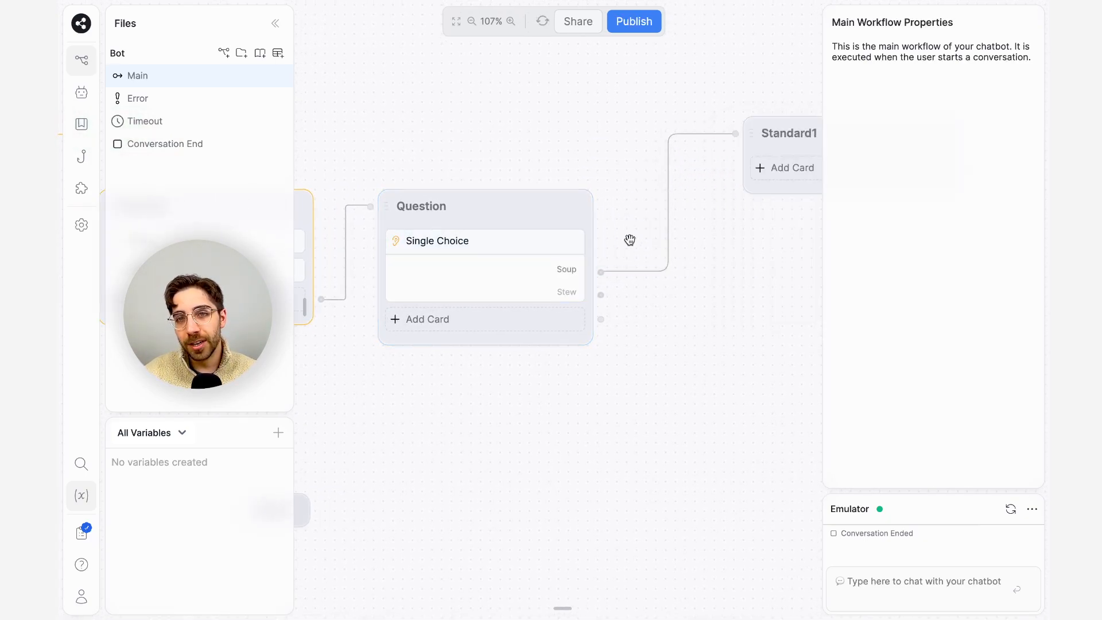
drag(601, 295, 730, 387)
click(750, 407)
Step: Add a Multiple Choice card above the Single Choice card in the Question node
scroll(758, 323, down, 5)
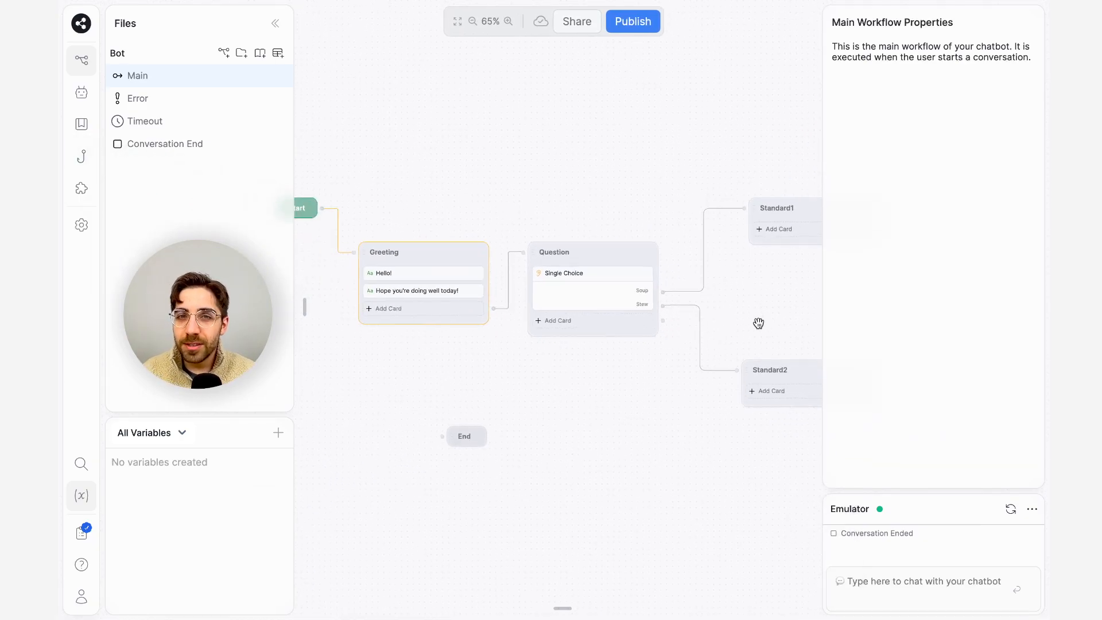
scroll(758, 323, left, 1)
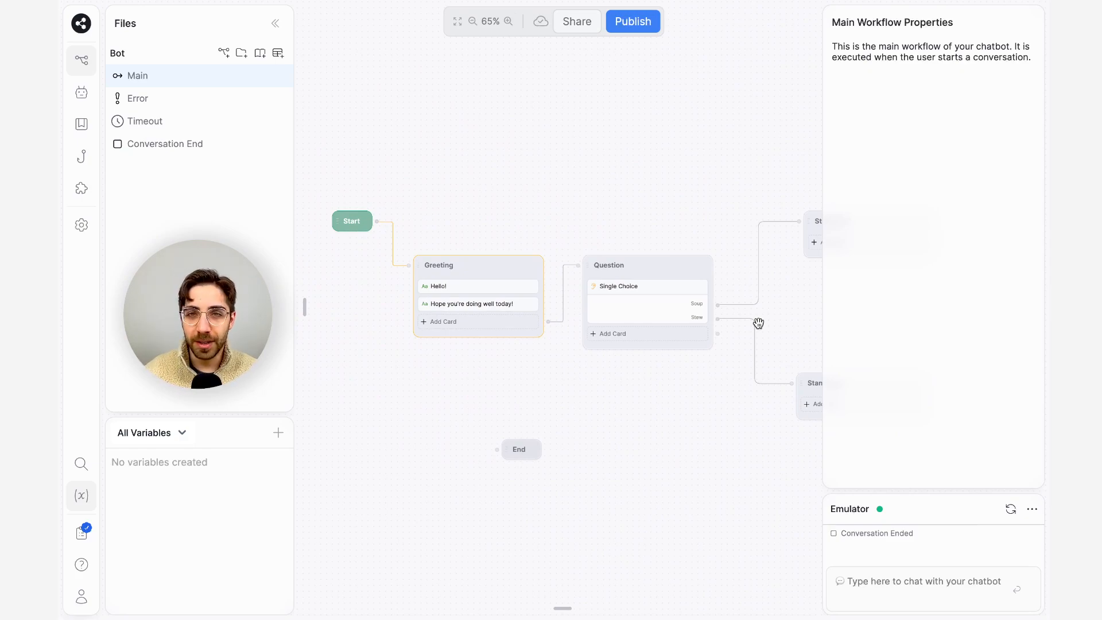
scroll(758, 323, up, 3)
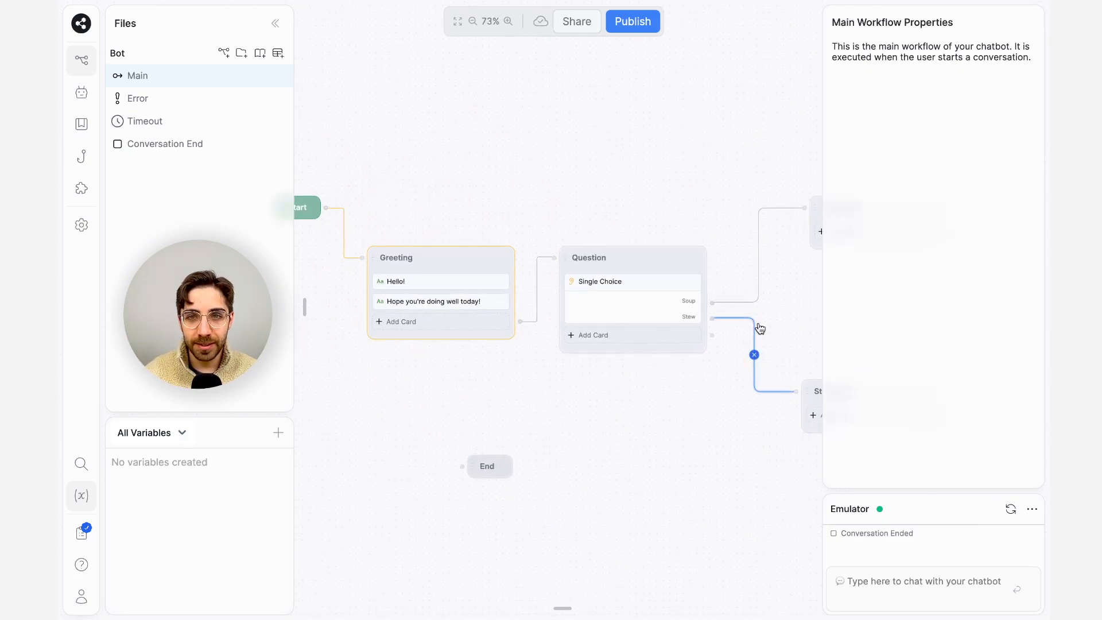
click(653, 340)
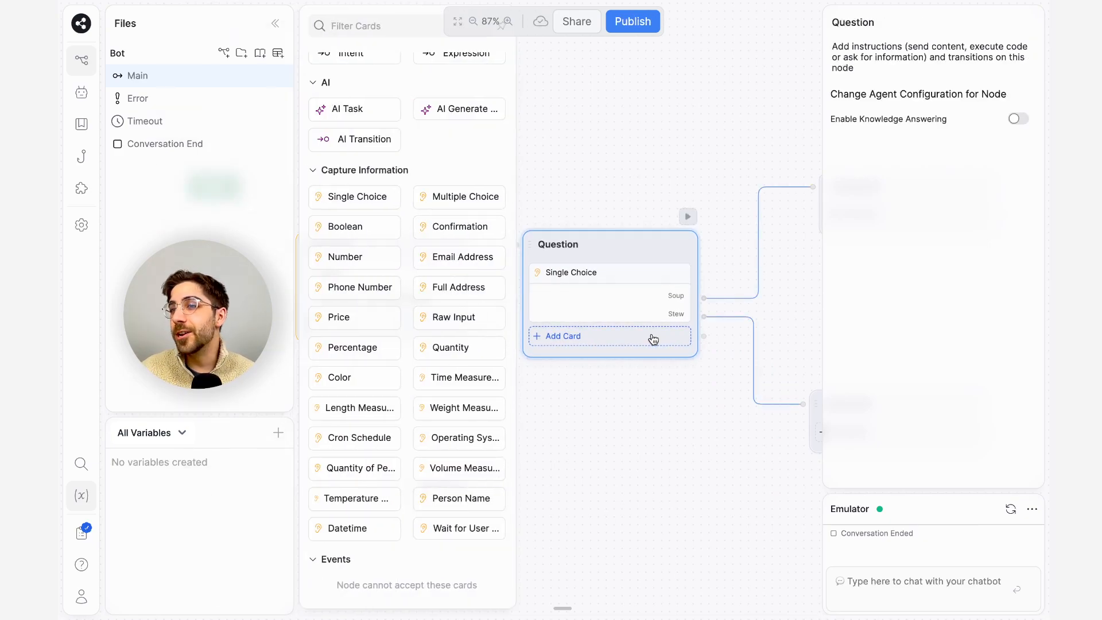
drag(438, 196, 603, 271)
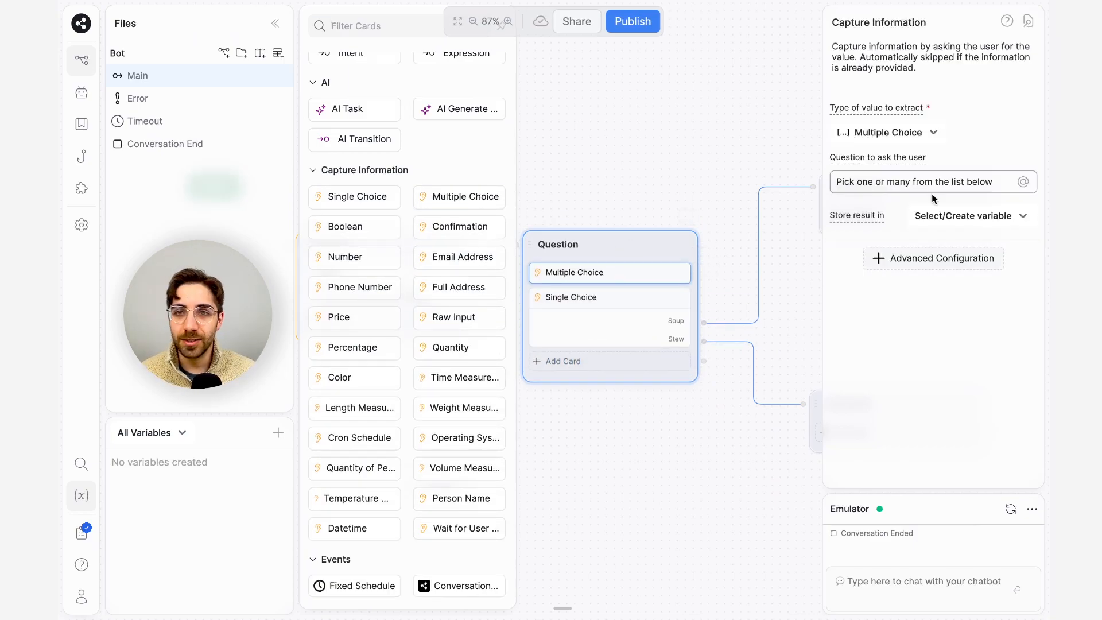
click(619, 134)
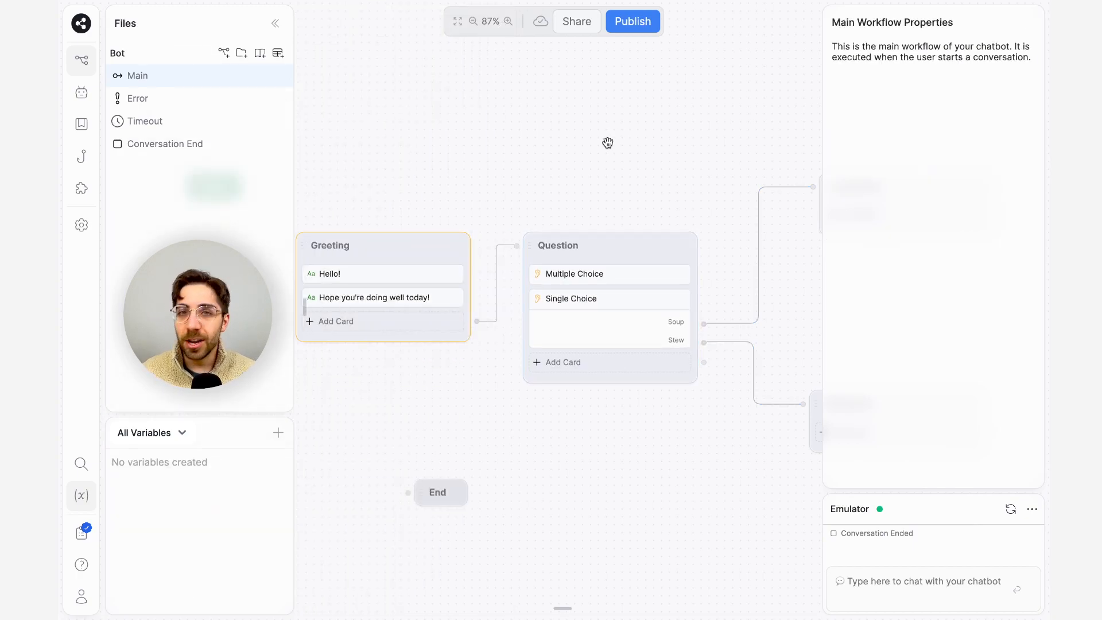
Step: Set the Multiple Choice card's question to "What ingredients would you like?"
click(582, 272)
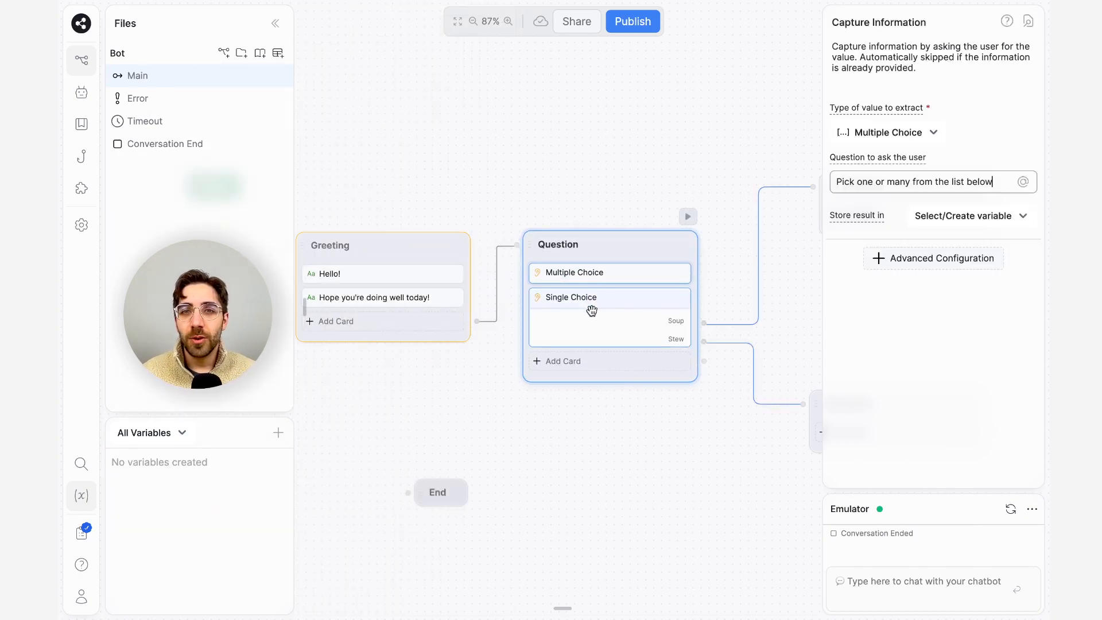
click(591, 310)
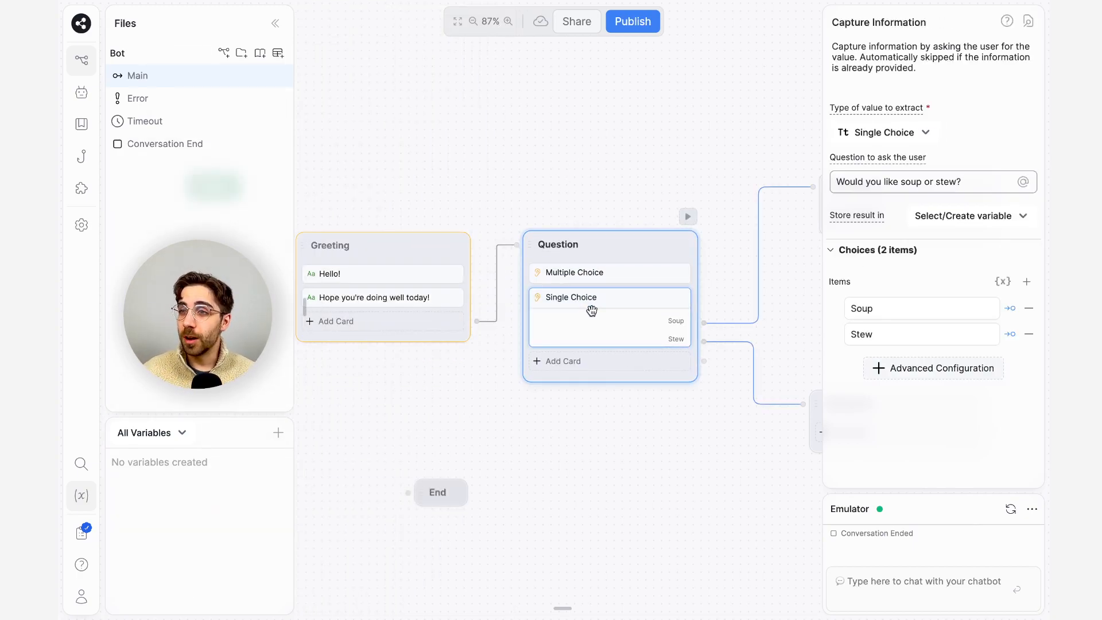
click(613, 277)
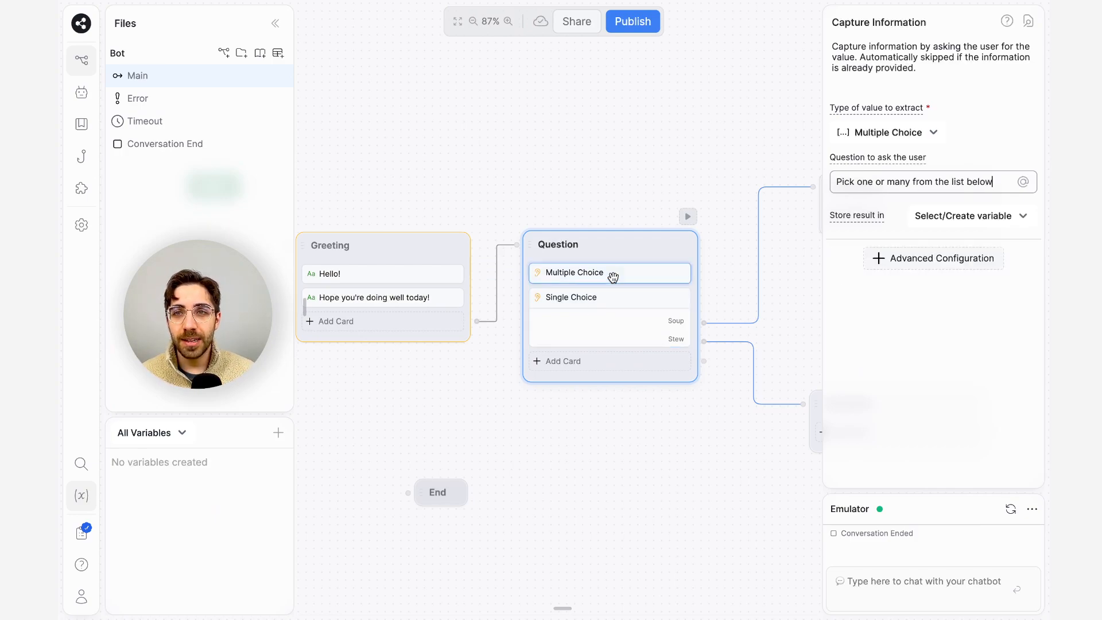
triple_click(967, 182)
text(What t)
key(BackSpace)
text(ing)
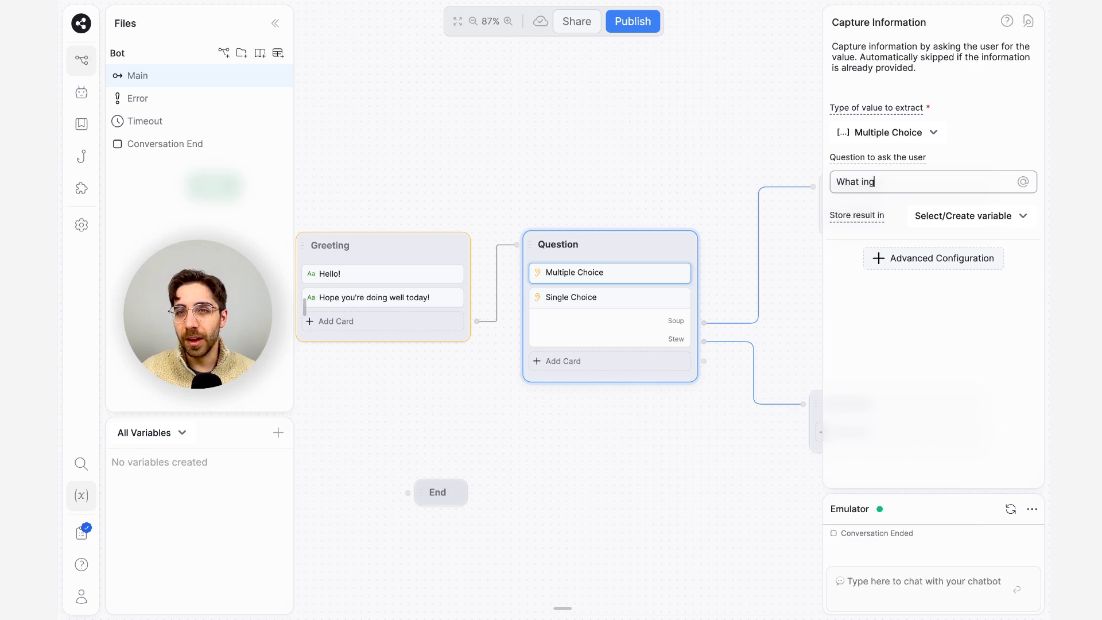
text(redients would you like?)
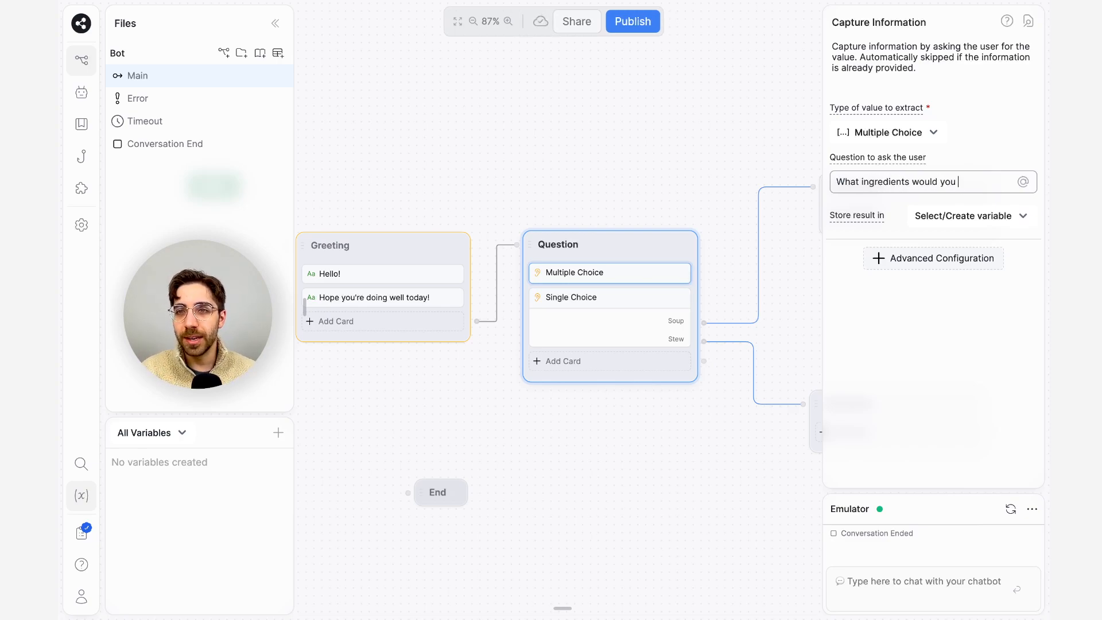
click(922, 355)
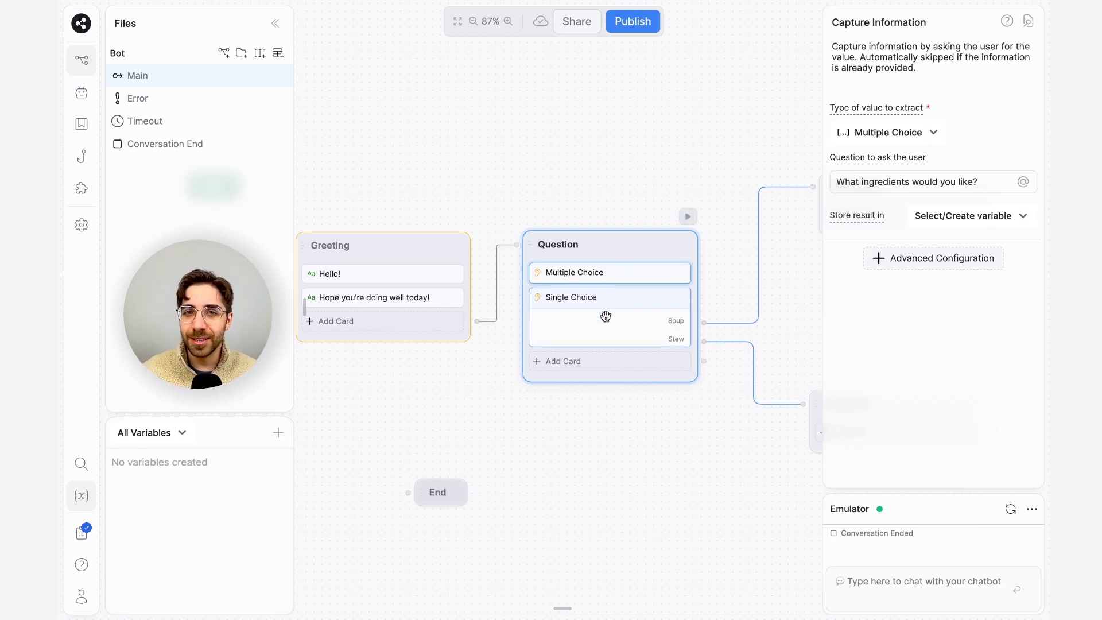
Step: Add the choices Milk, Butter and Potatoes to the Multiple Choice card through its advanced configuration
click(605, 316)
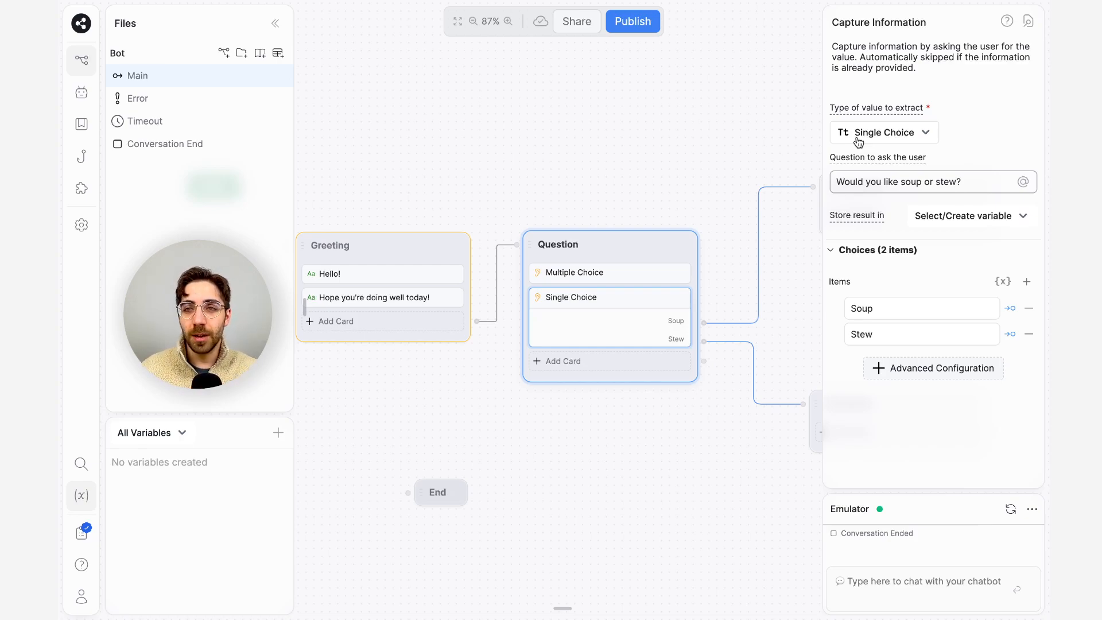
click(595, 271)
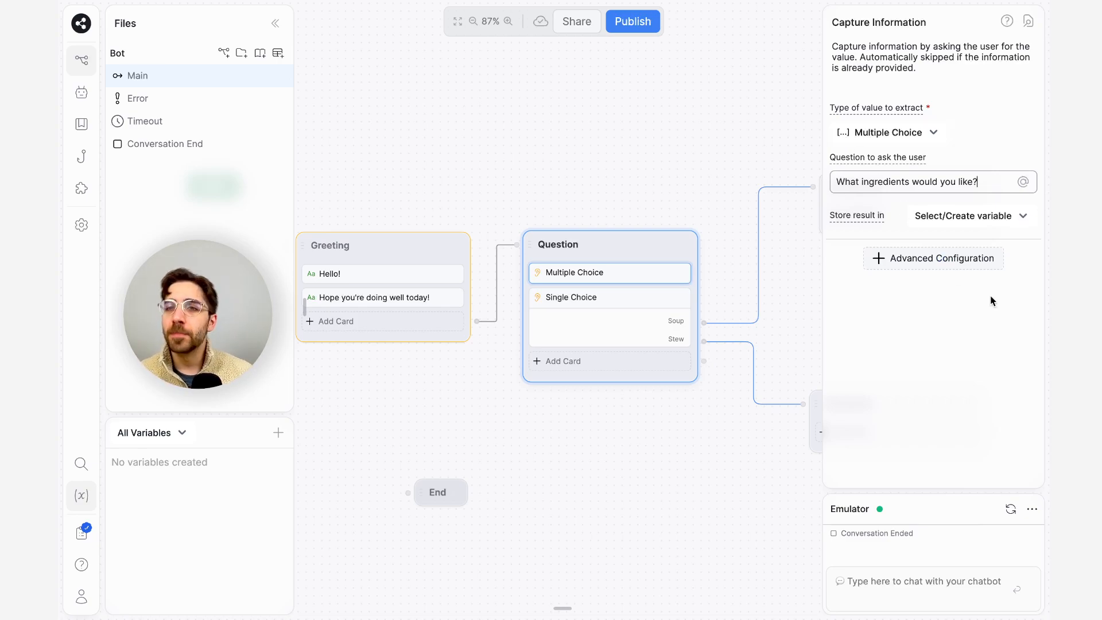
click(917, 259)
click(889, 381)
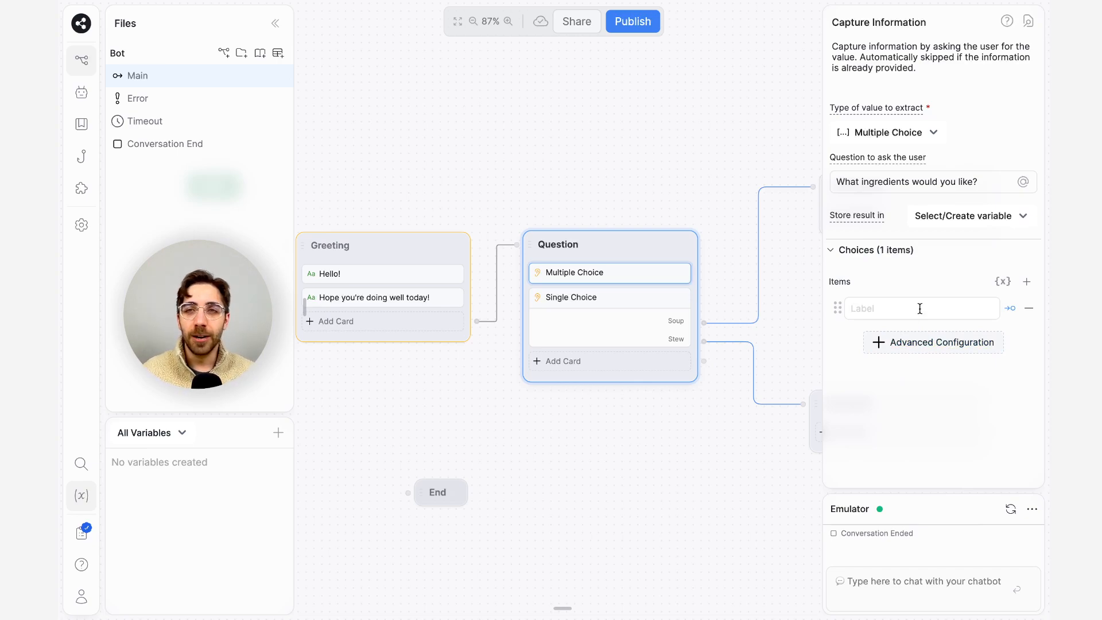
text(Milk)
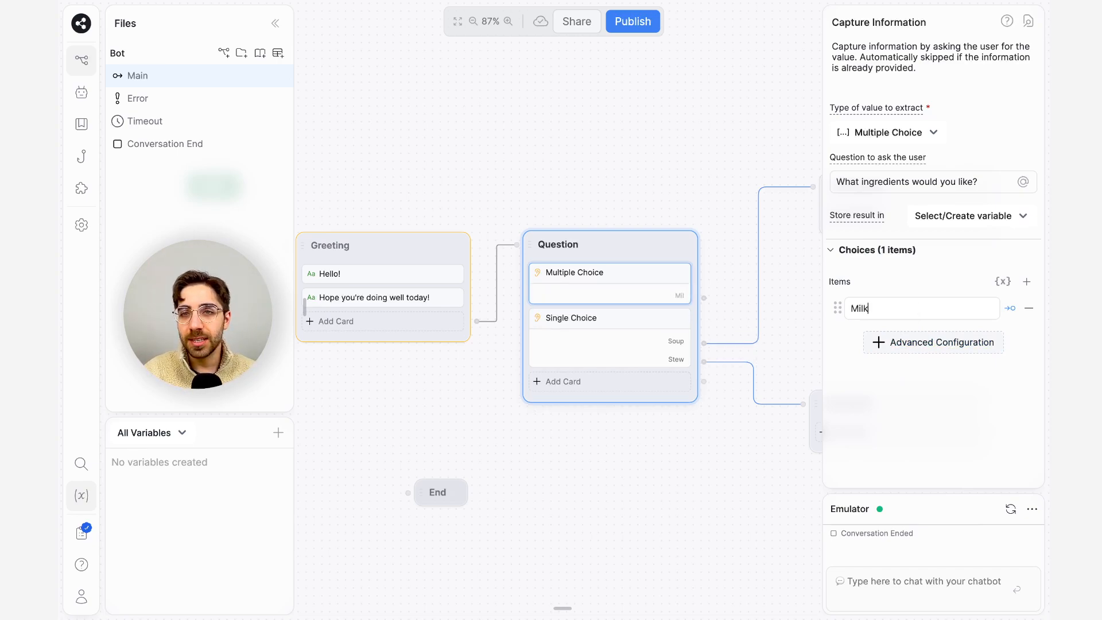
key(Return)
text(Butter)
key(Return)
text(Potatoes)
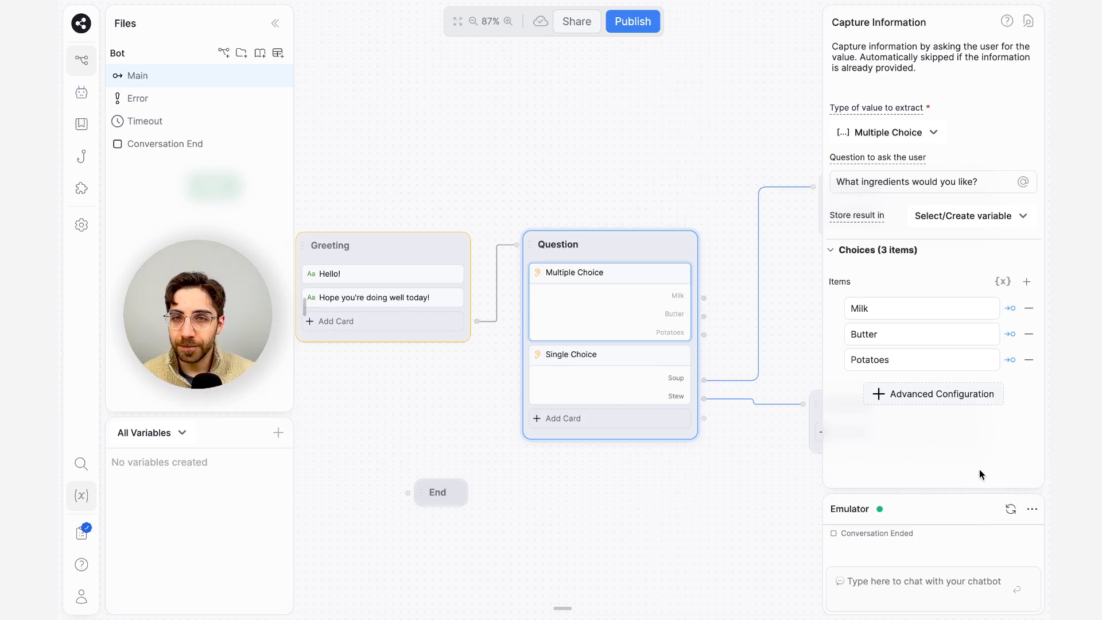
Step: Store the Multiple Choice card's result in a new variable named Ingredients
click(954, 217)
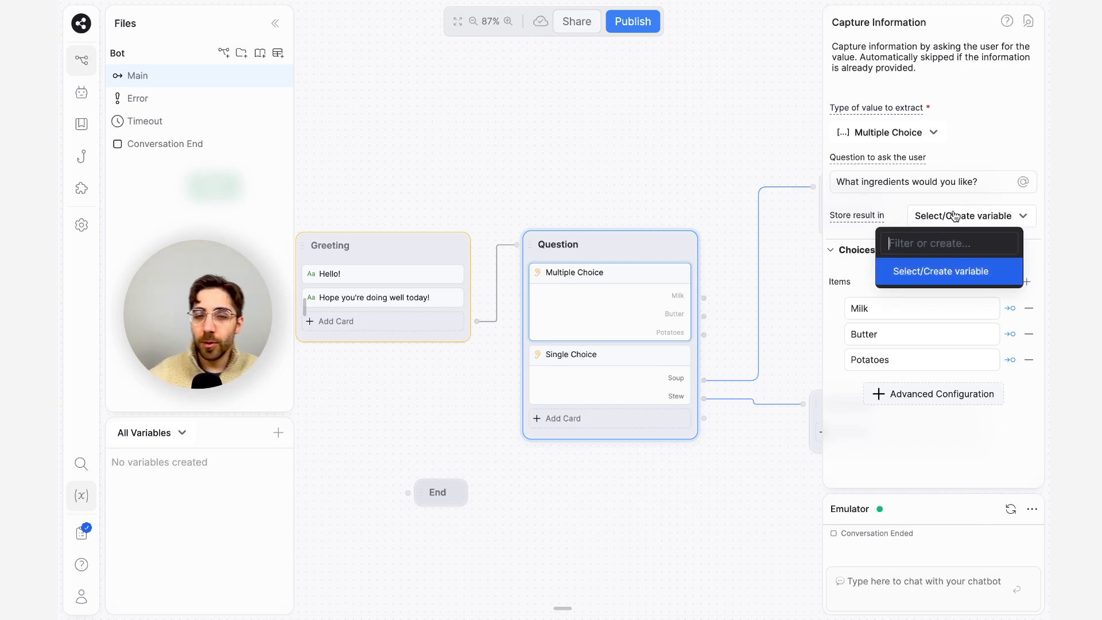
text(Ingredients)
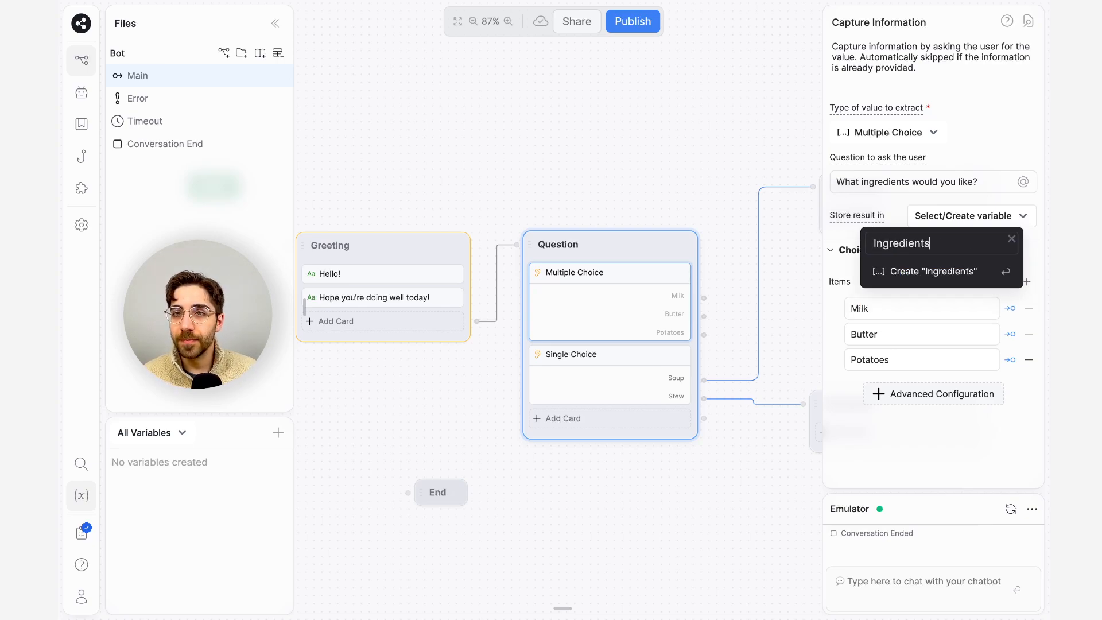
key(Return)
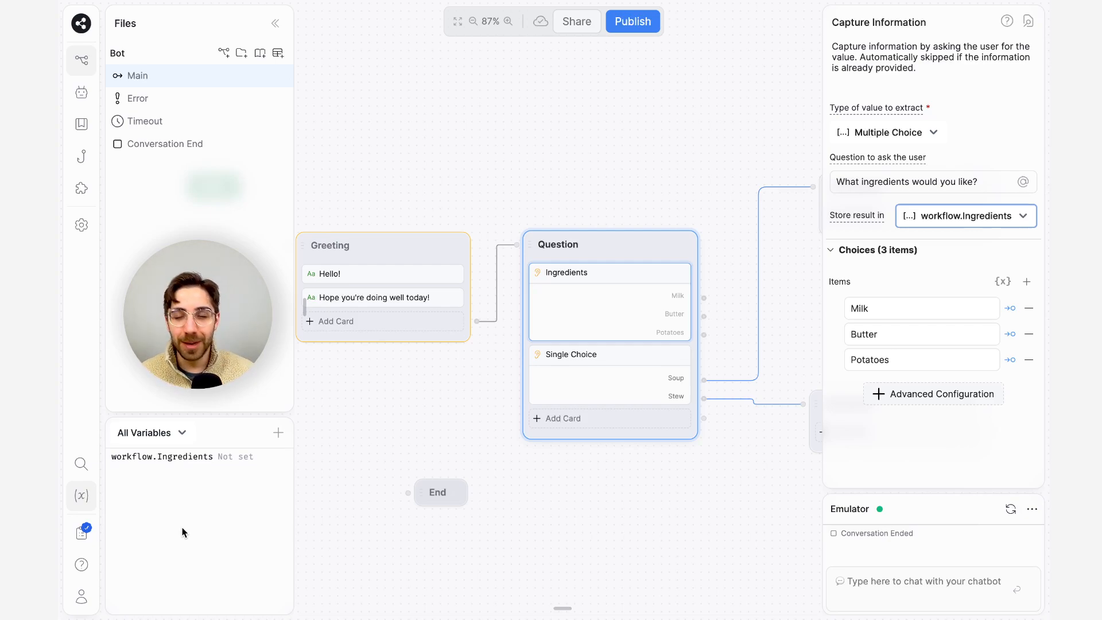
click(220, 529)
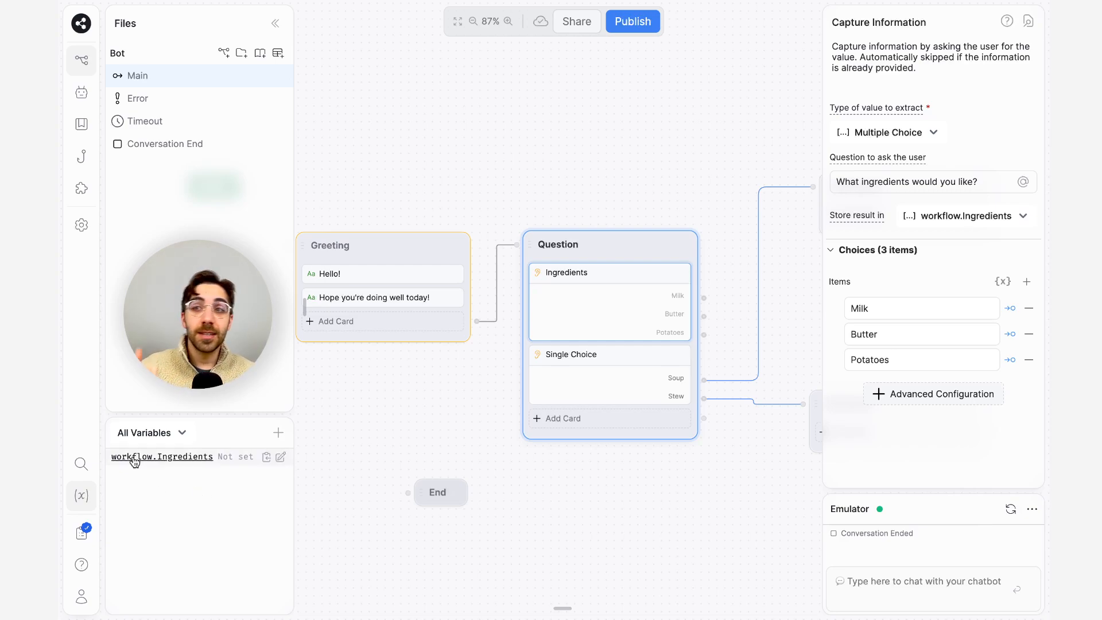
Step: Examine the scope options offered for a new variable, and close the dialog without adding one
click(278, 433)
click(442, 374)
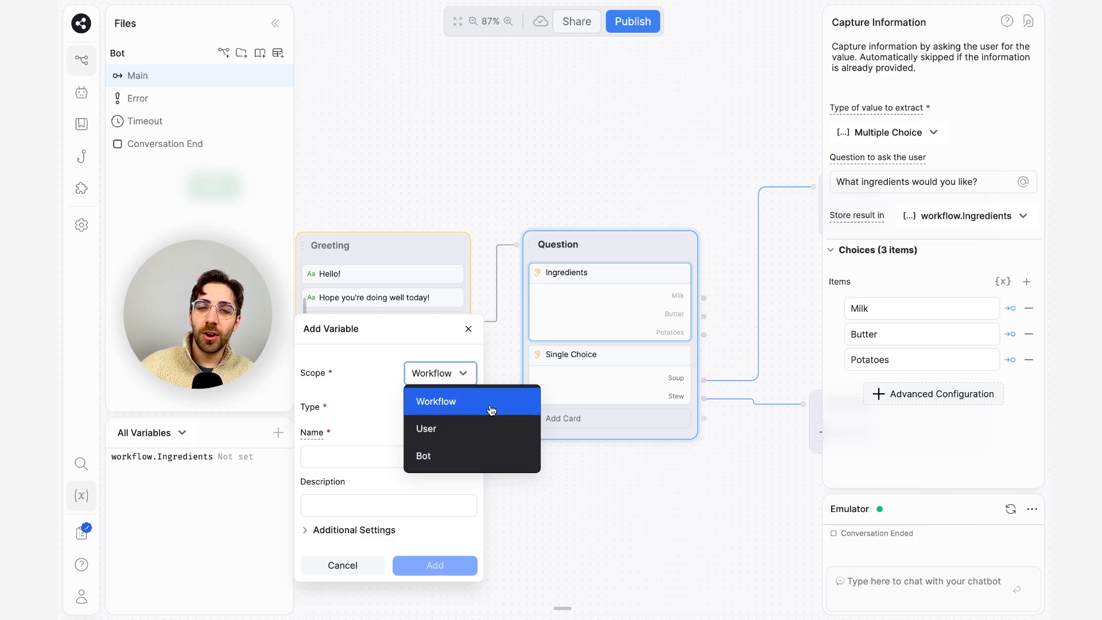
click(462, 380)
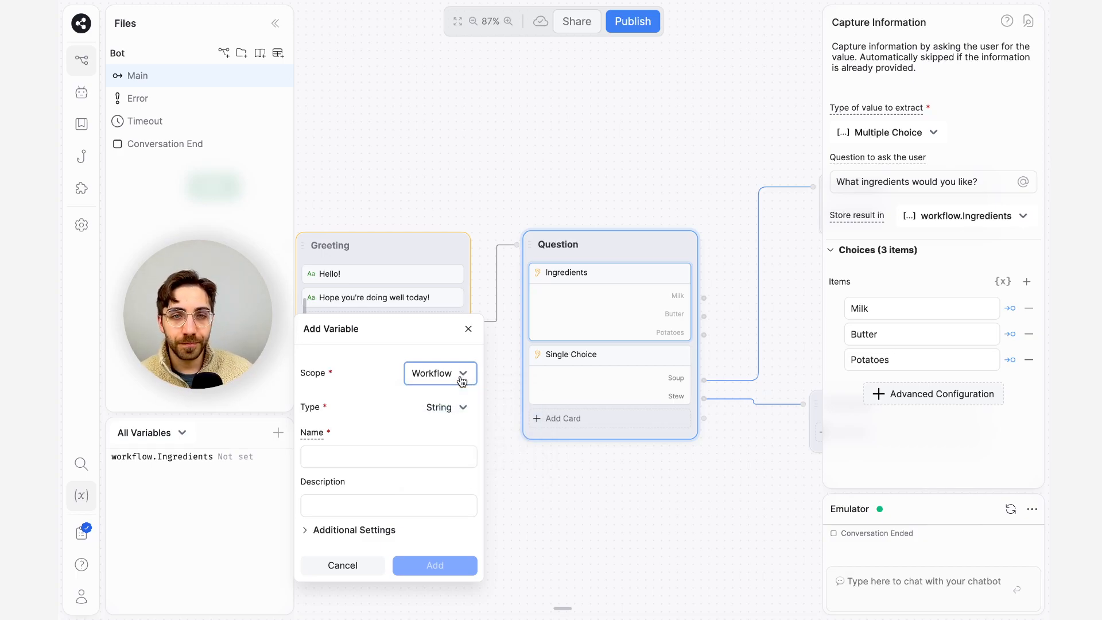
click(469, 328)
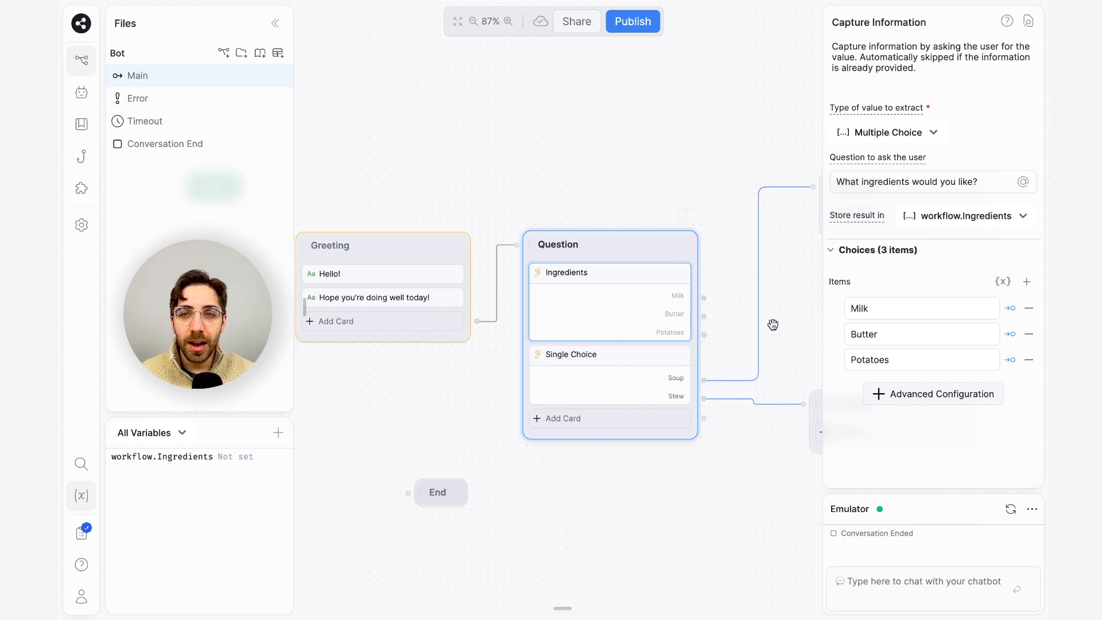
Step: Restart the emulator conversation and greet the chatbot with "Hi"
click(1010, 510)
text(Hi)
key(Return)
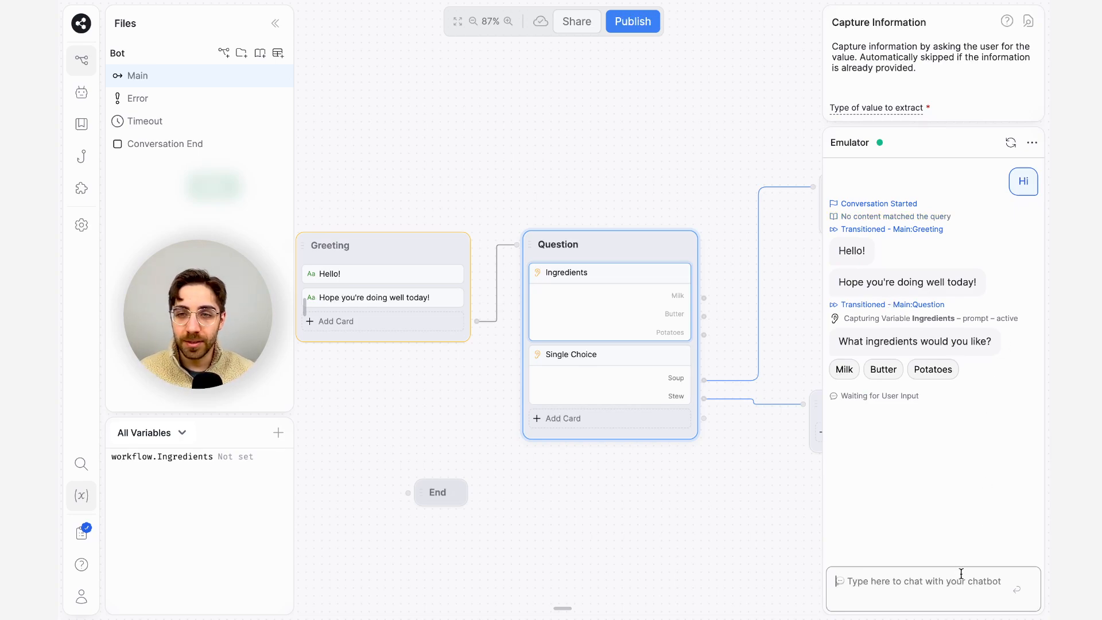
text(Milk an)
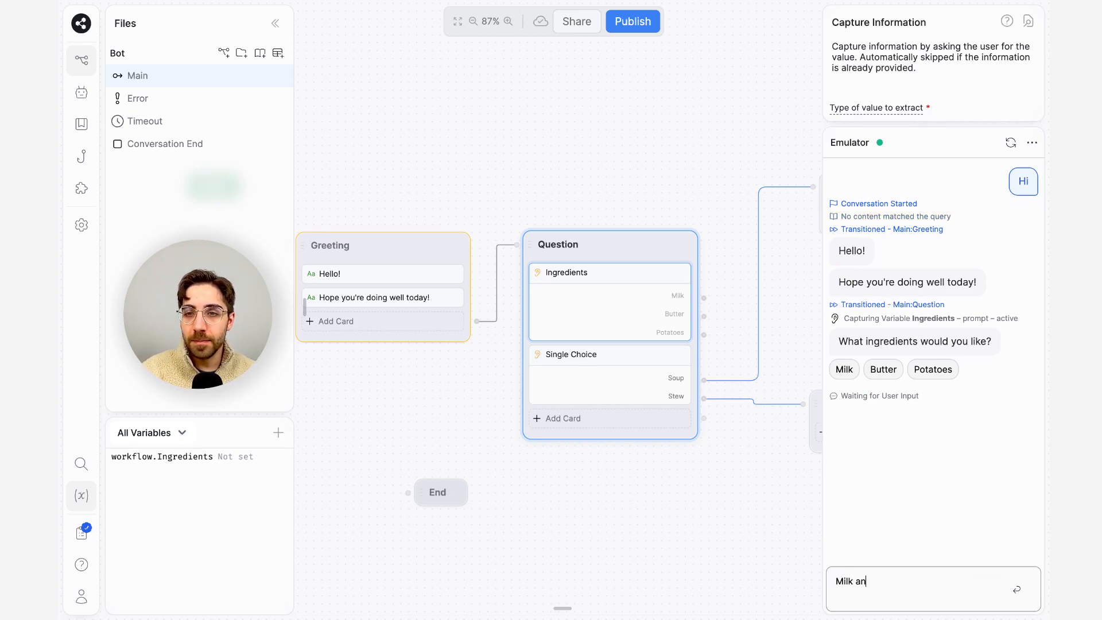
text(d butter, please.)
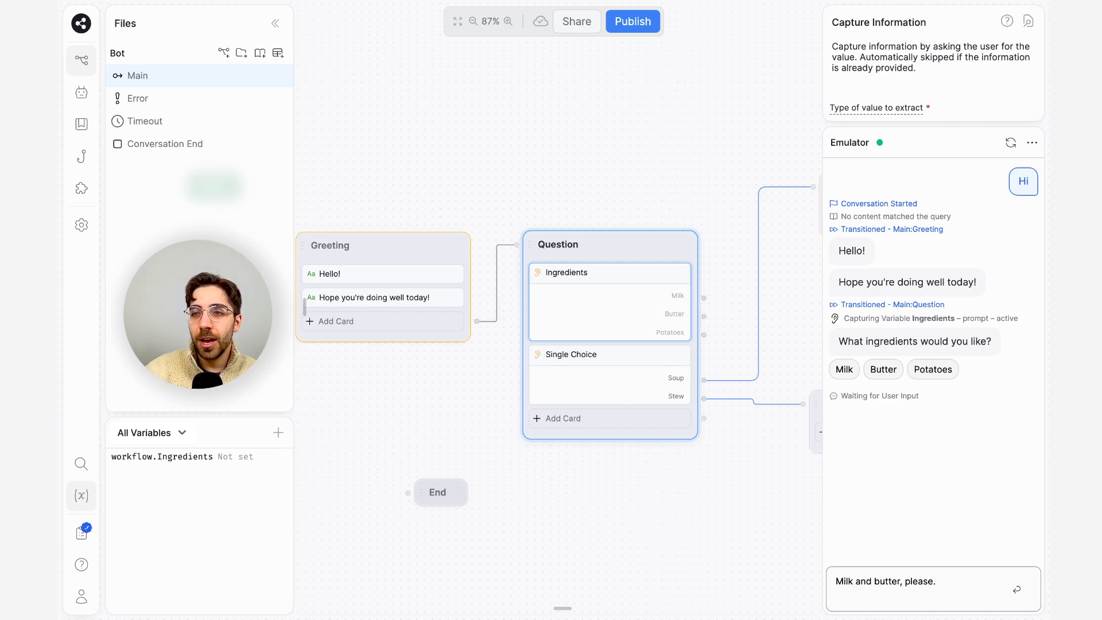
text(milk, butter)
key(BackSpace)
key(BackSpace)
key(BackSpace)
key(BackSpace)
key(BackSpace)
key(BackSpace)
key(BackSpace)
key(BackSpace)
key(BackSpace)
key(BackSpace)
key(BackSpace)
key(BackSpace)
text(Mi)
key(BackSpace)
key(BackSpace)
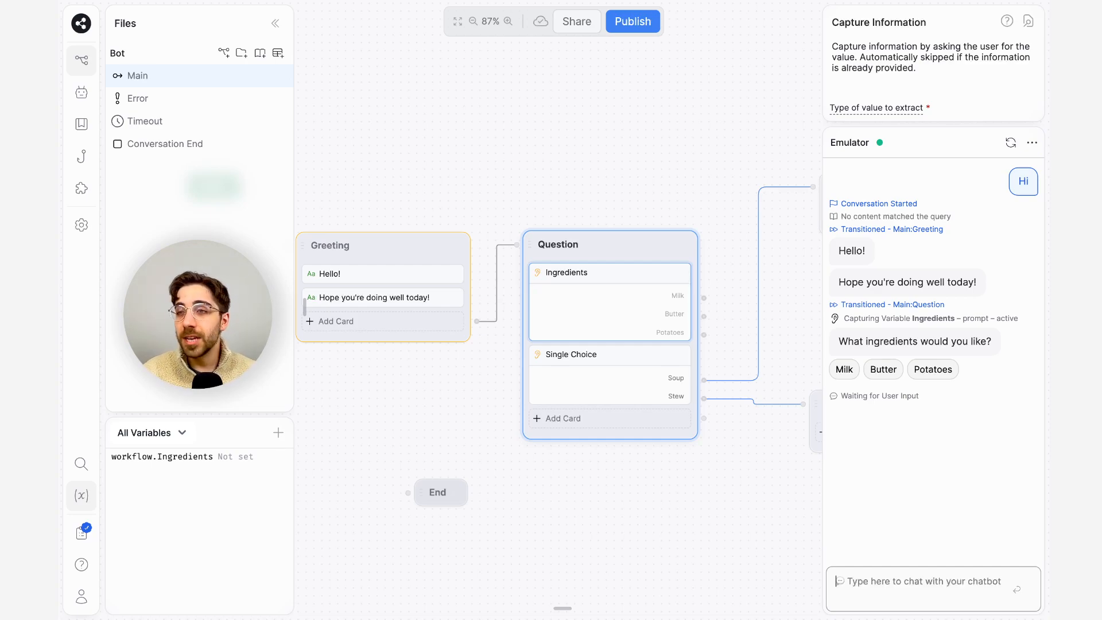
Step: Answer the ingredients question in the emulator with "I would like milk and butter please." and expand the Ingredients variable's contents
text(I)
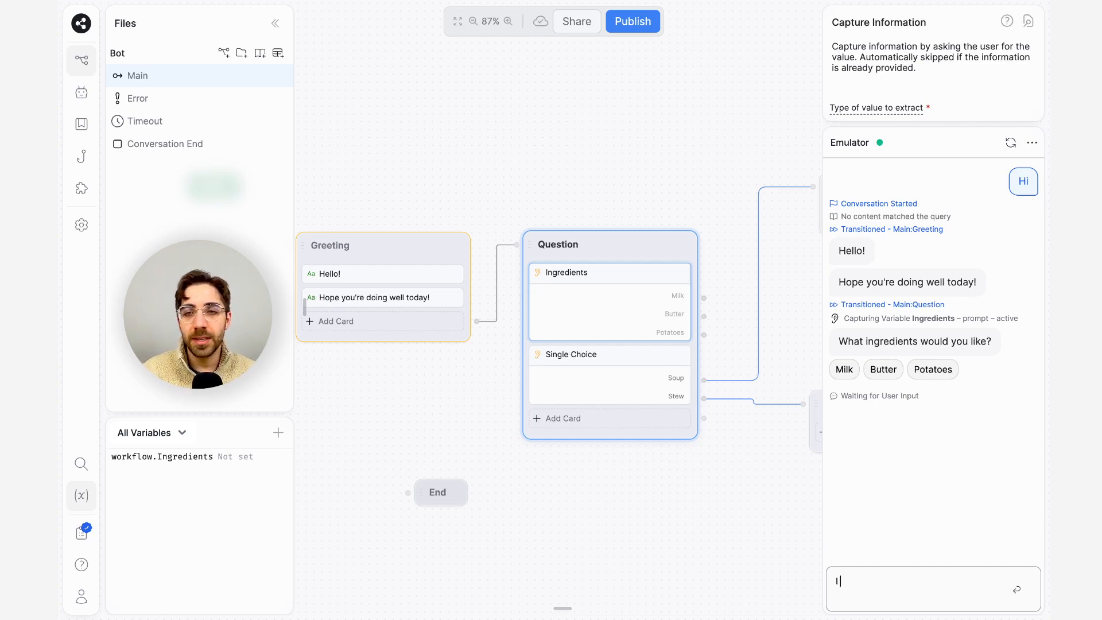
text( would like milk and butter please.)
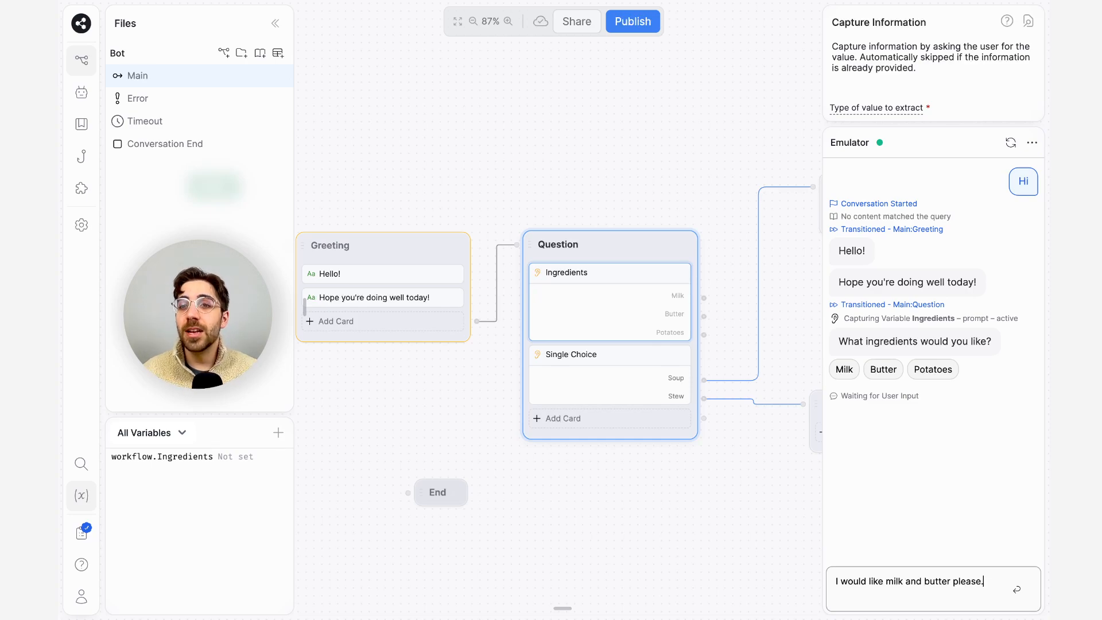
key(Return)
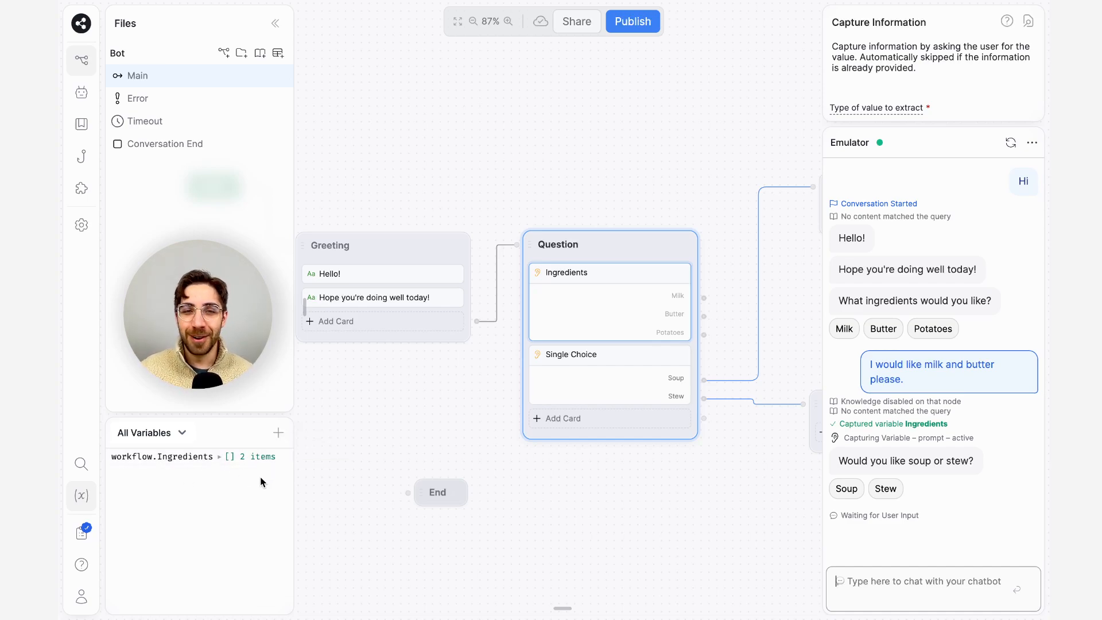
click(220, 458)
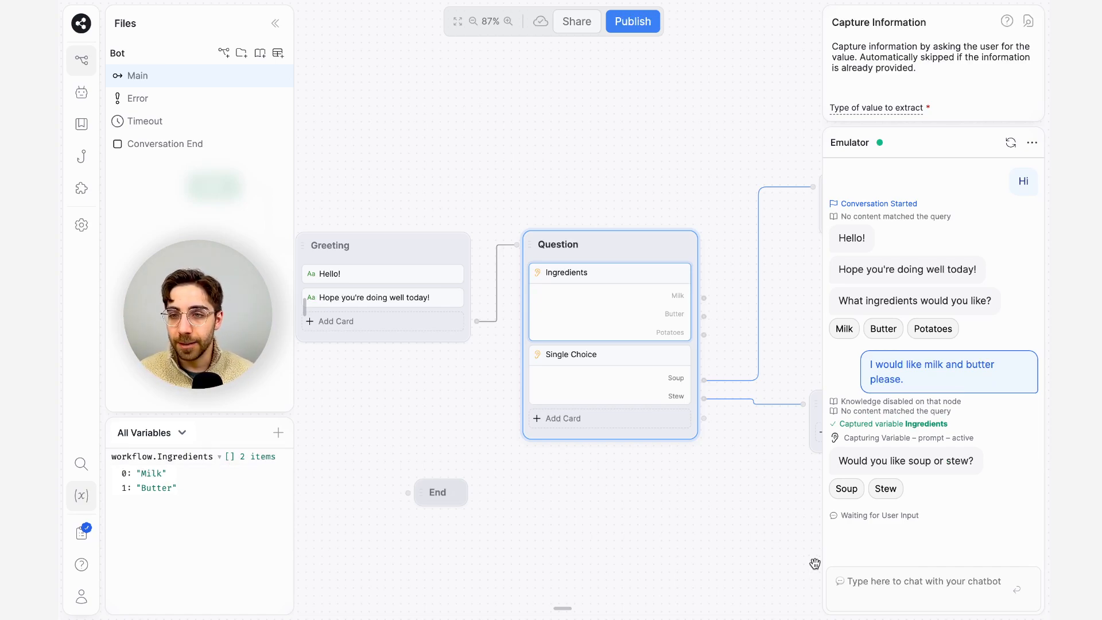
click(961, 605)
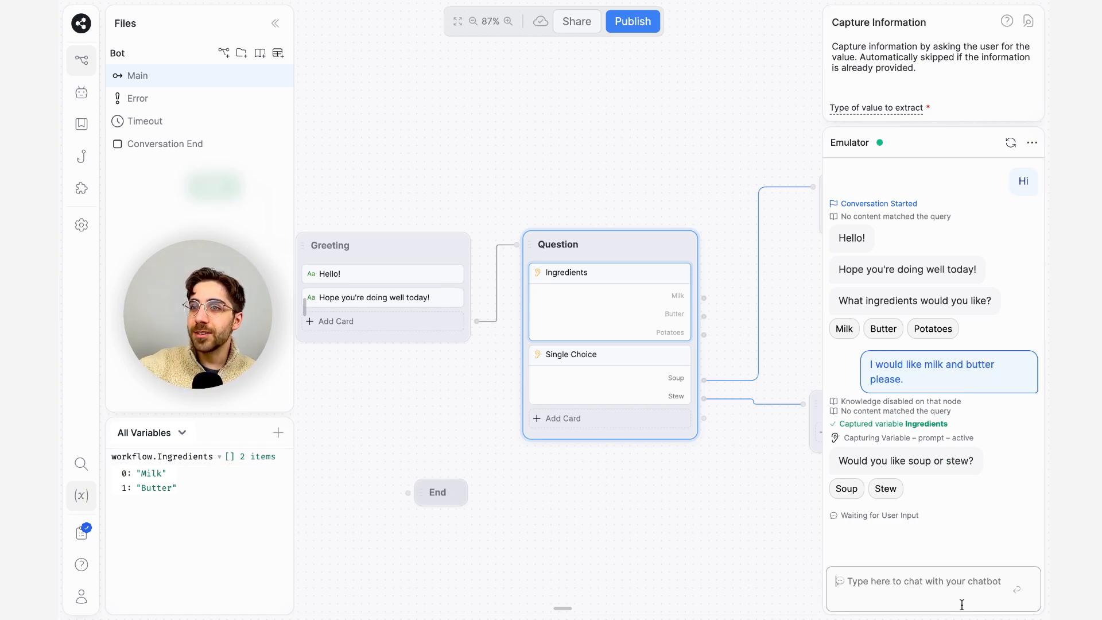
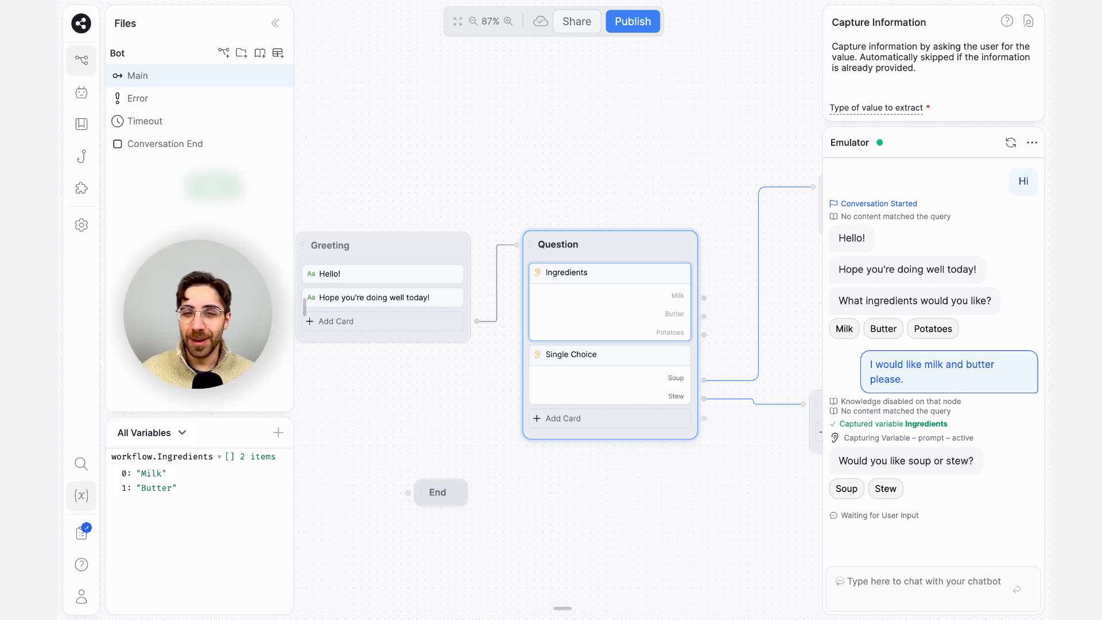
Step: Add an AI Task card below the Single Choice card in the Question node
click(578, 468)
scroll(578, 468, left, 1)
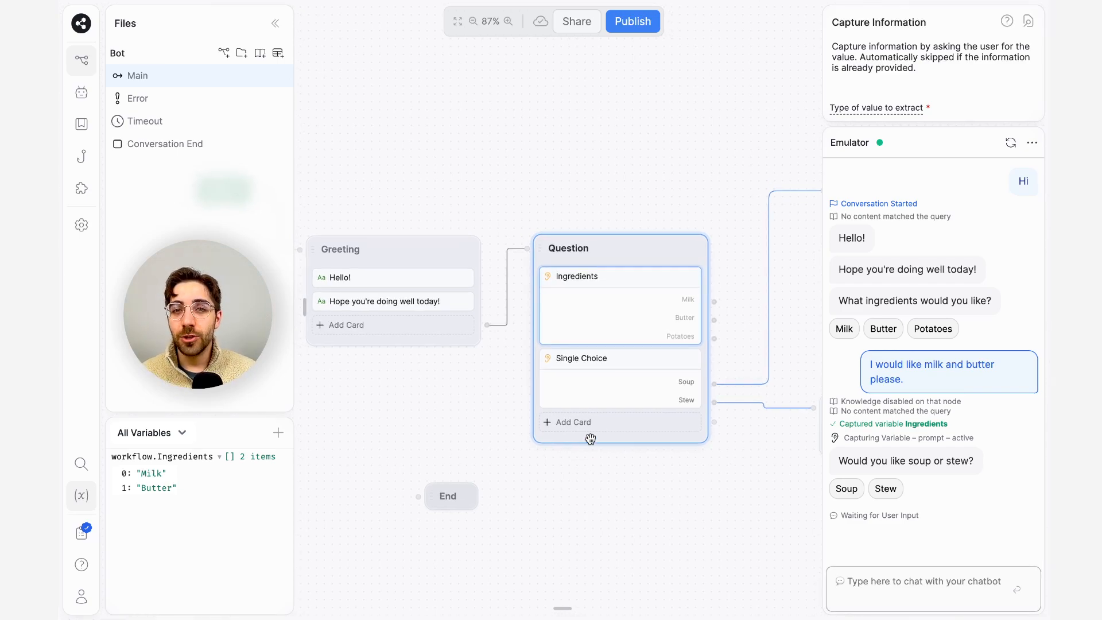
click(607, 431)
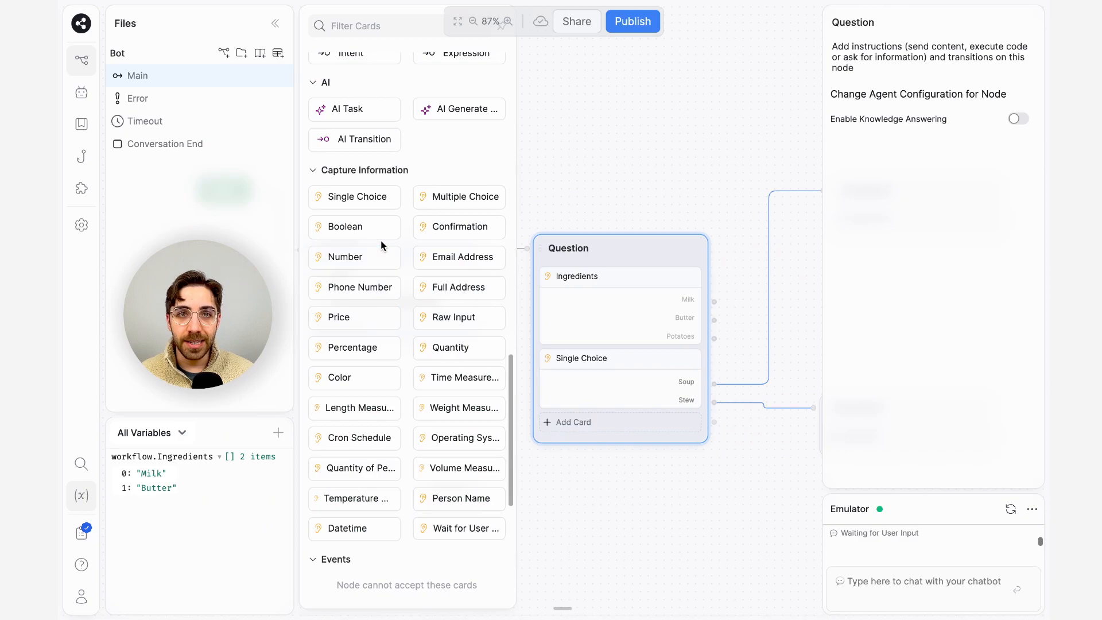
scroll(380, 240, up, 1)
drag(356, 163, 632, 418)
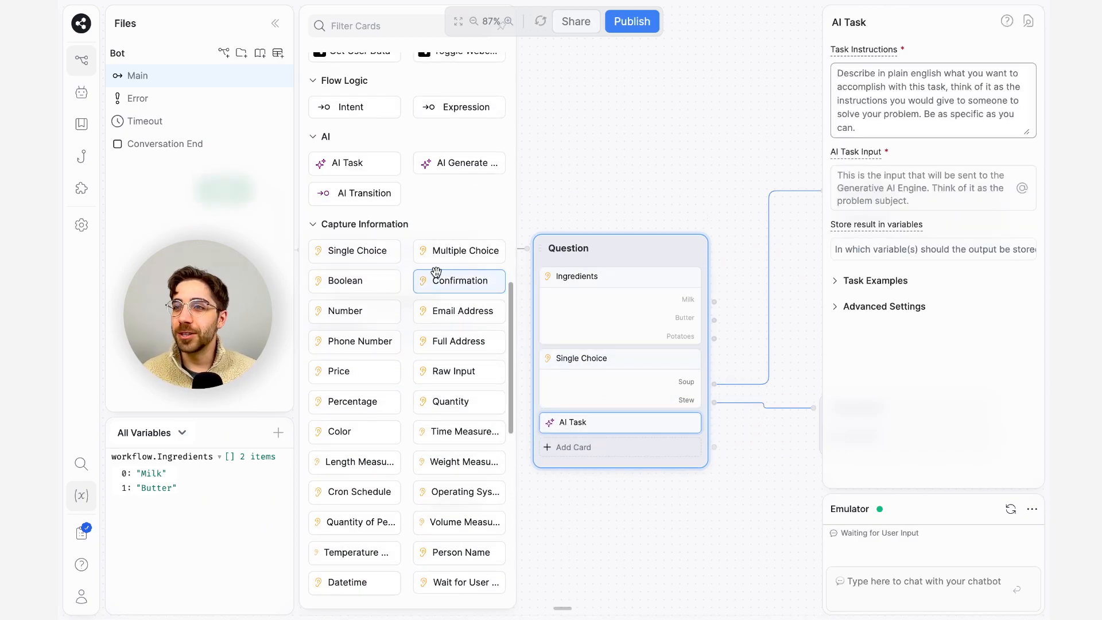
scroll(431, 277, up, 1)
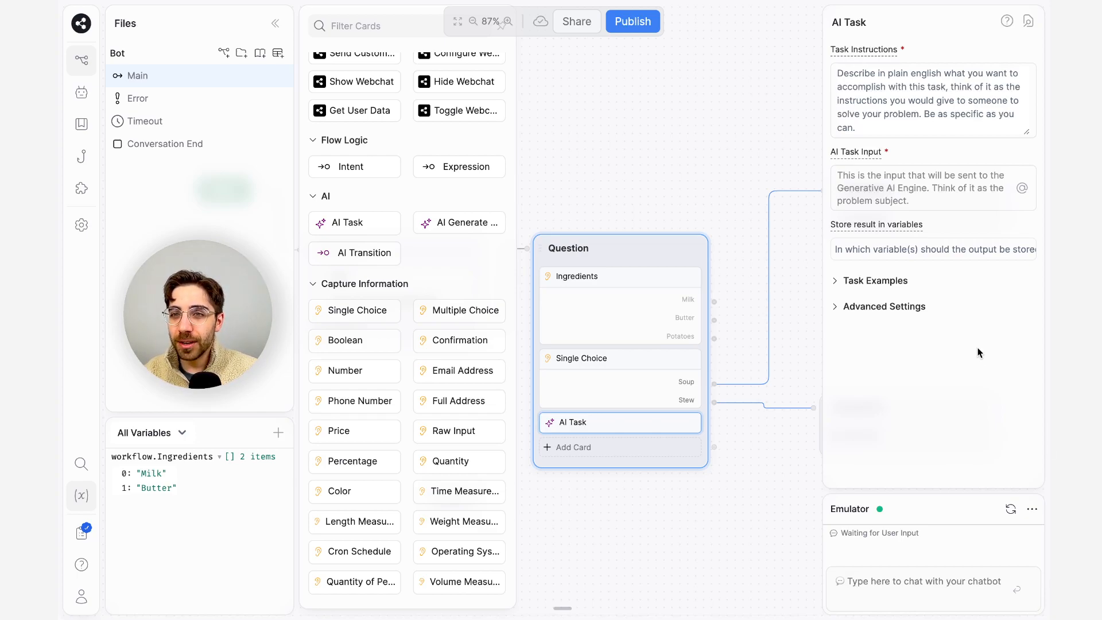
Step: Check the AI Task card's advanced settings, collapse them and deselect the card
click(893, 308)
click(893, 307)
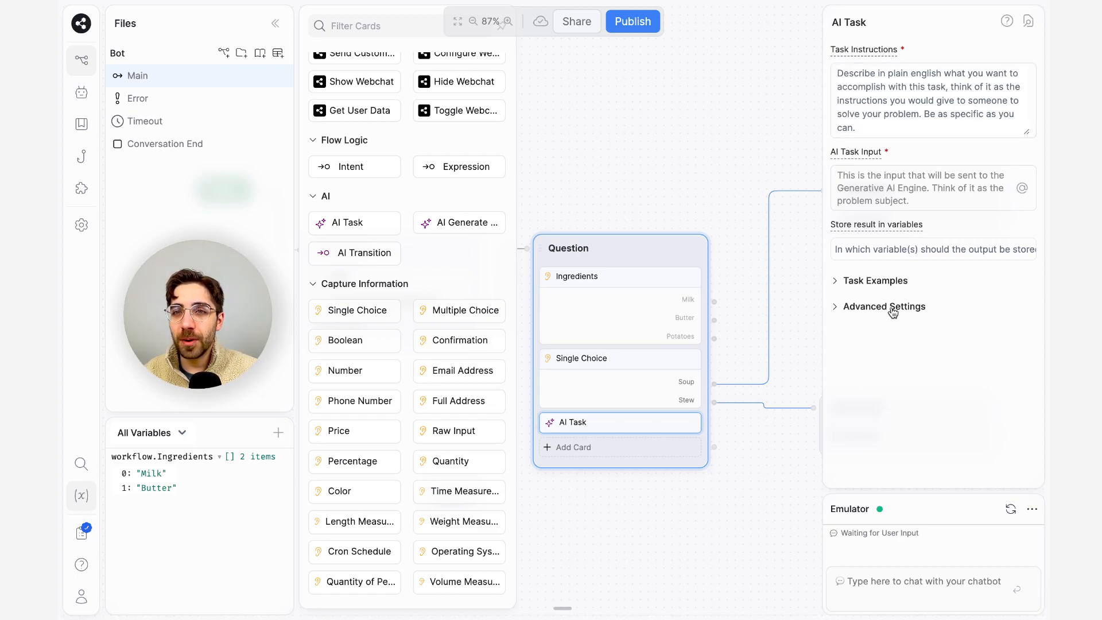
click(732, 160)
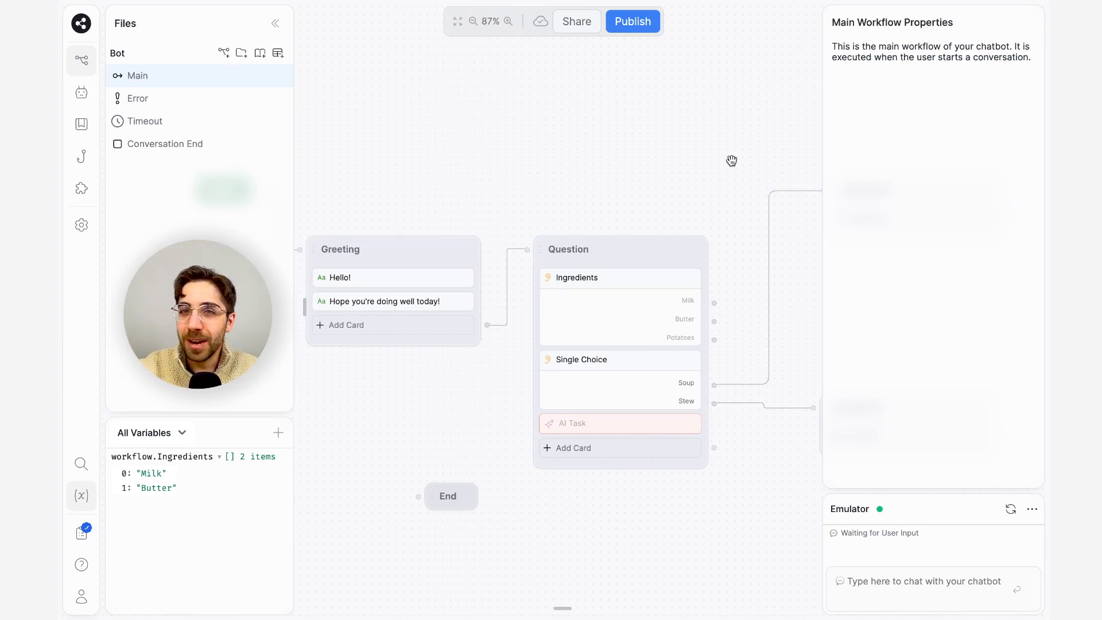
Step: Delete the Ingredients, Single Choice and AI Task cards from the Question node and restart the emulator conversation
right_click(629, 315)
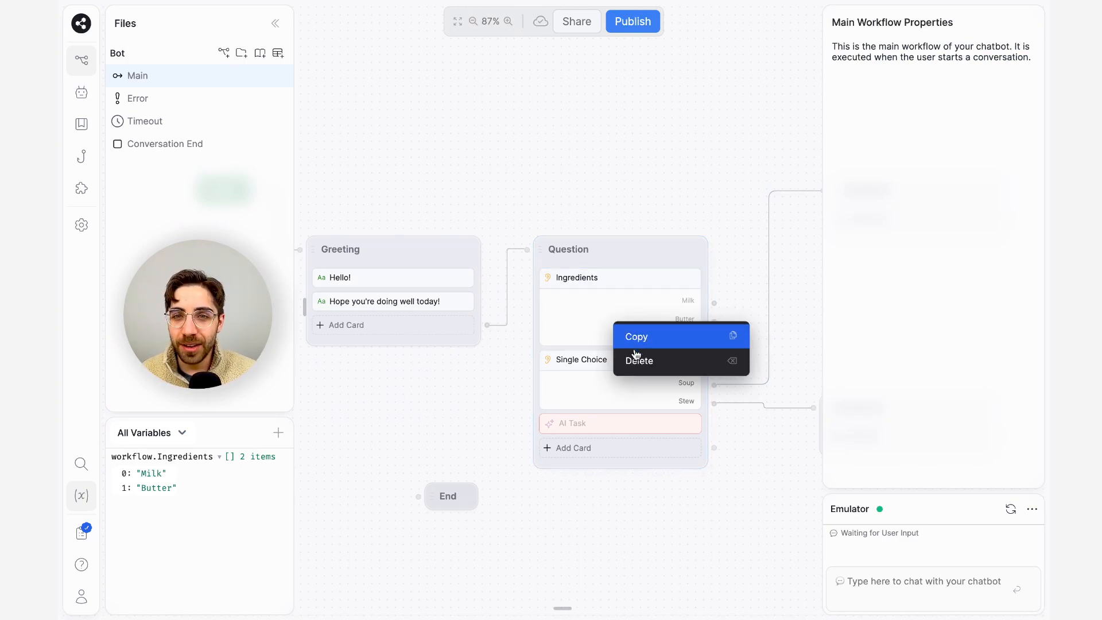
click(634, 355)
right_click(636, 316)
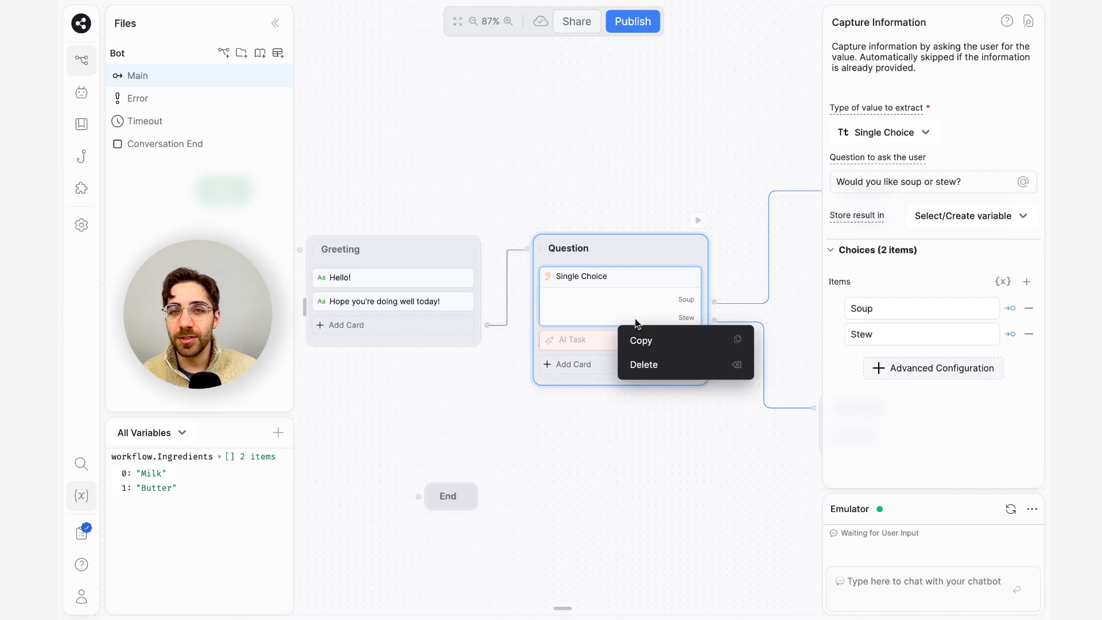
click(638, 365)
right_click(623, 278)
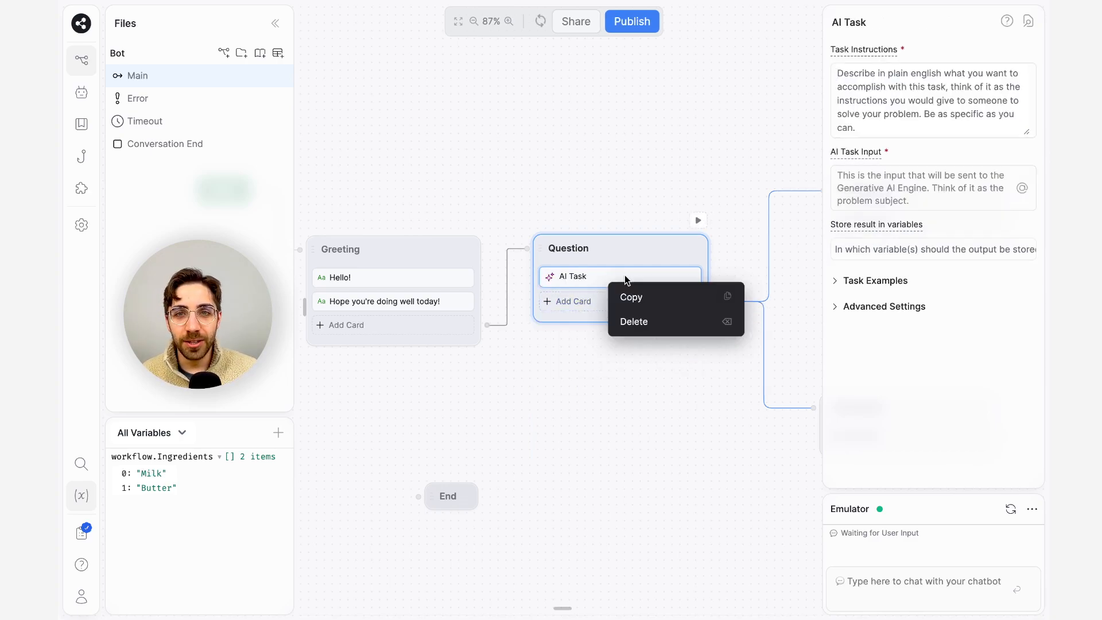
click(638, 320)
click(1011, 509)
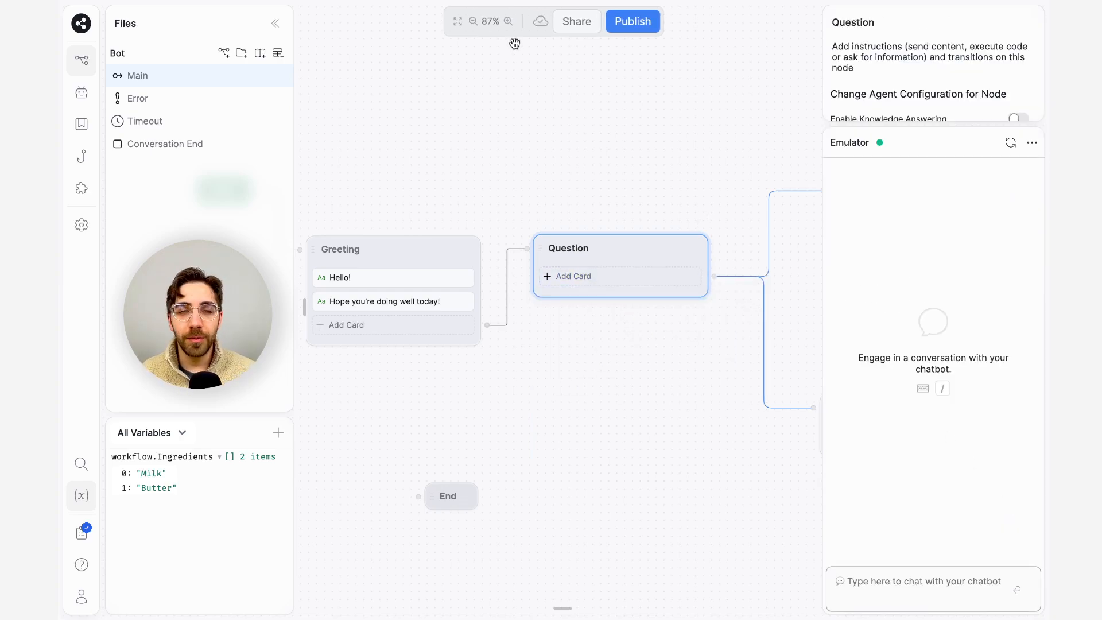
Step: Add a Raw Input capture card to the empty Question node and deselect the node
click(579, 276)
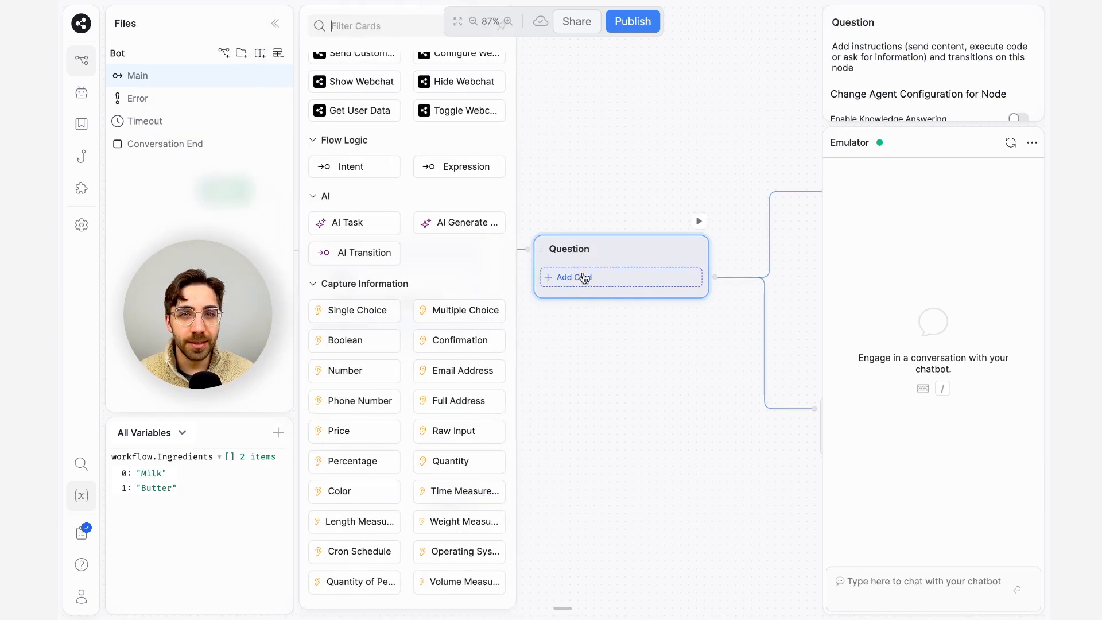
scroll(399, 278, down, 1)
scroll(406, 322, down, 2)
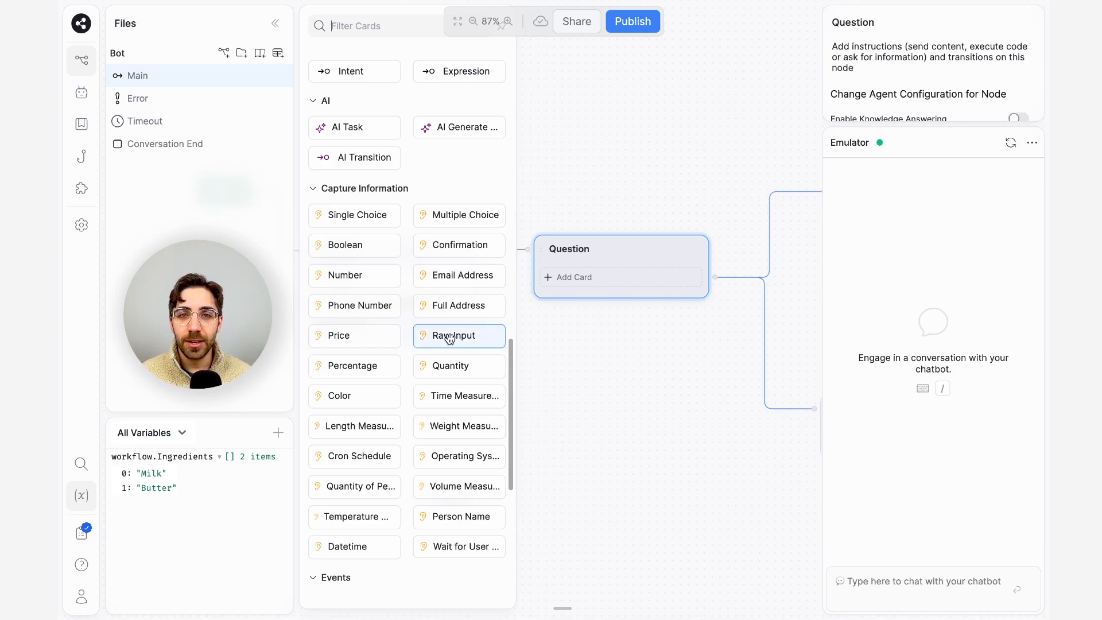
drag(450, 338, 626, 279)
scroll(407, 210, up, 5)
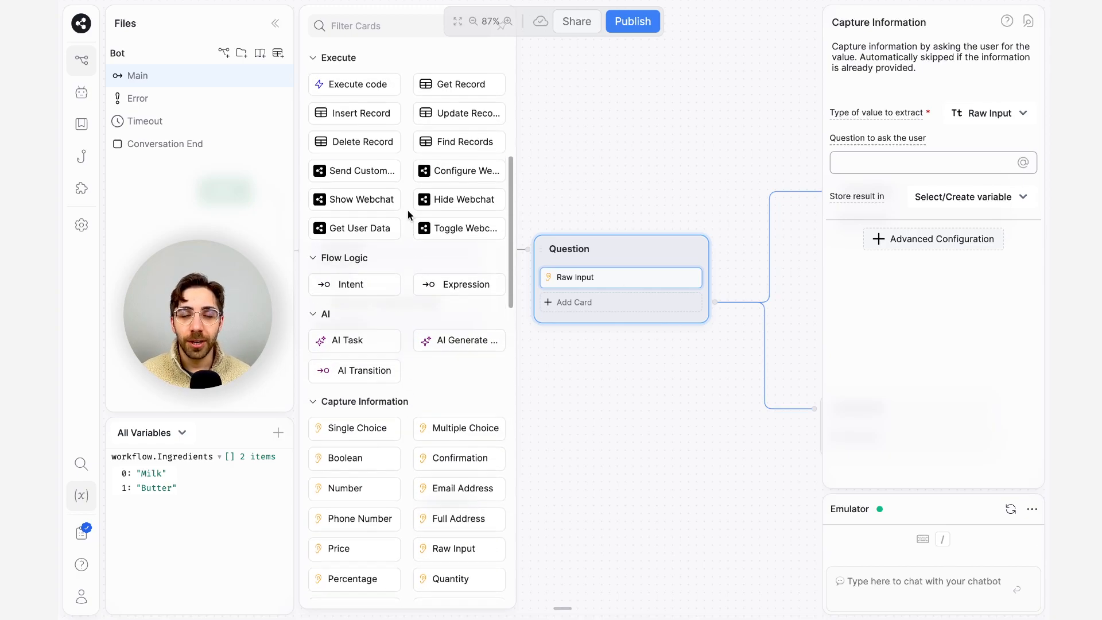
click(627, 187)
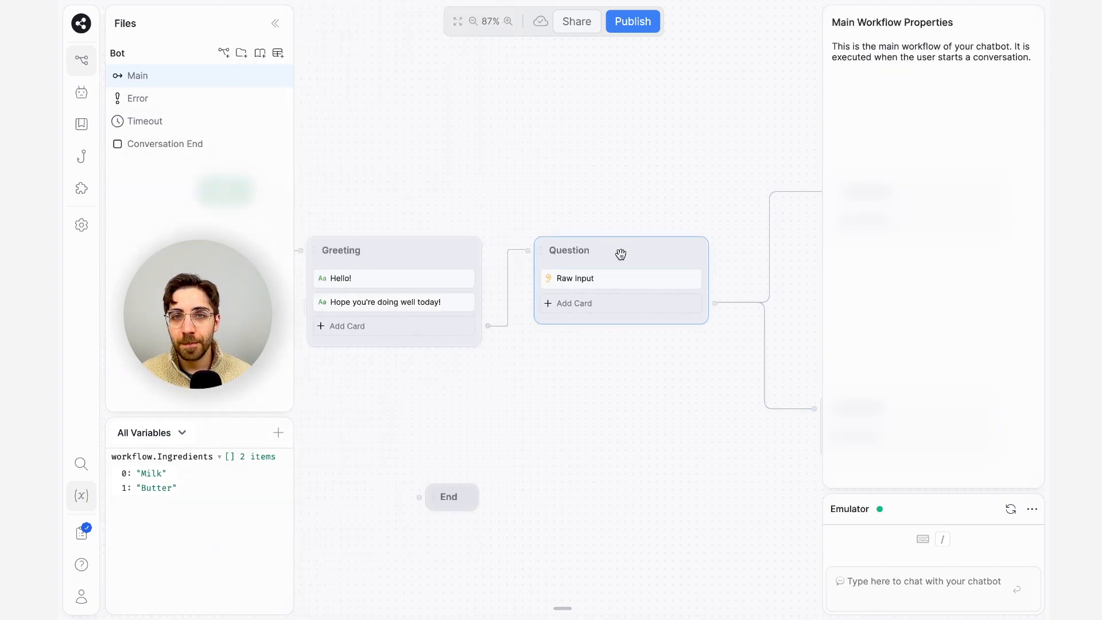
Step: Set the Raw Input card's question to "How are you feeling today?"
click(621, 254)
click(616, 276)
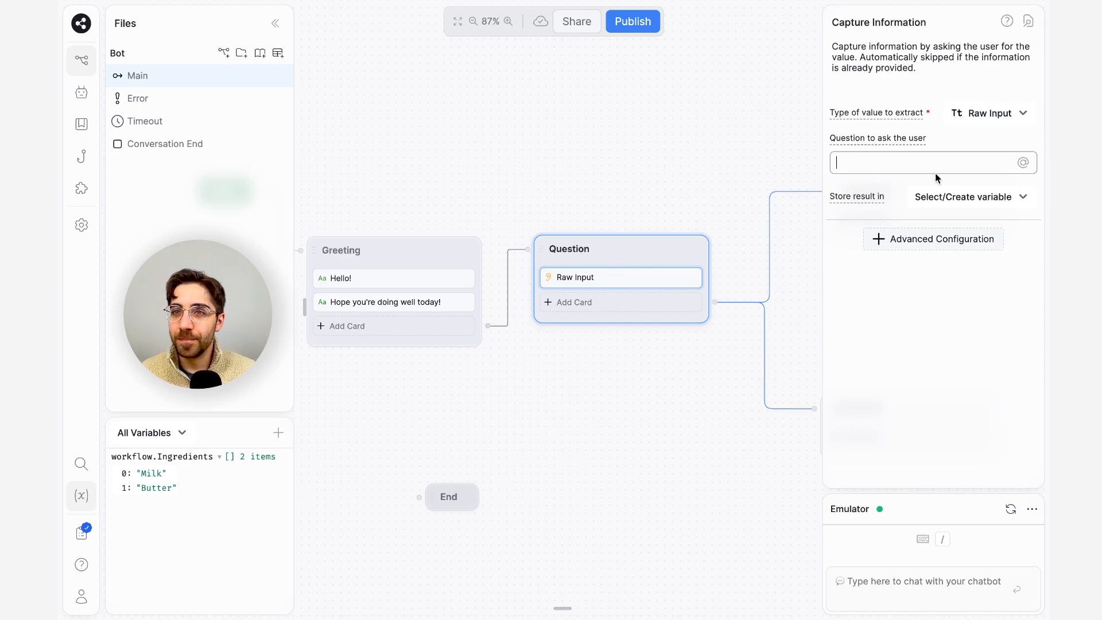
mouse_move(900, 115)
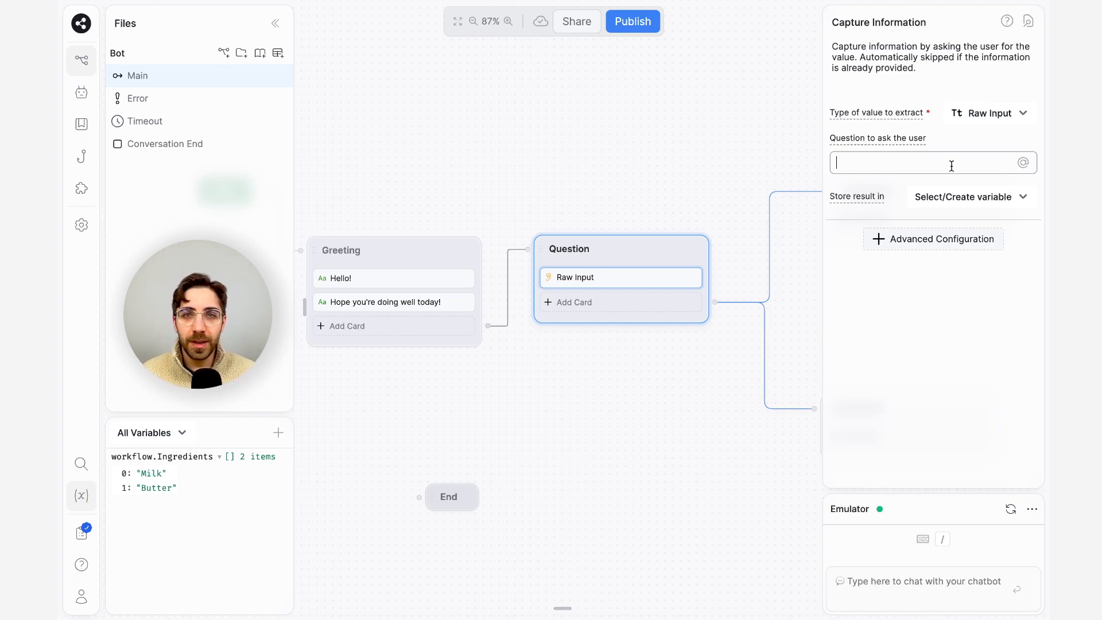
text(How are you feeling t)
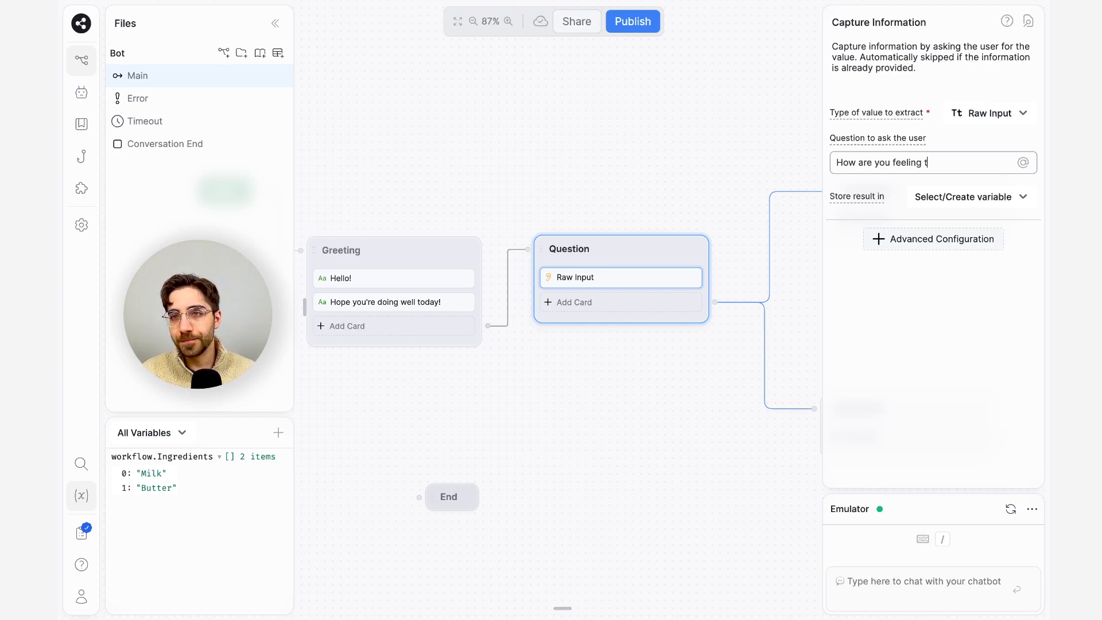
text(oday?)
click(670, 164)
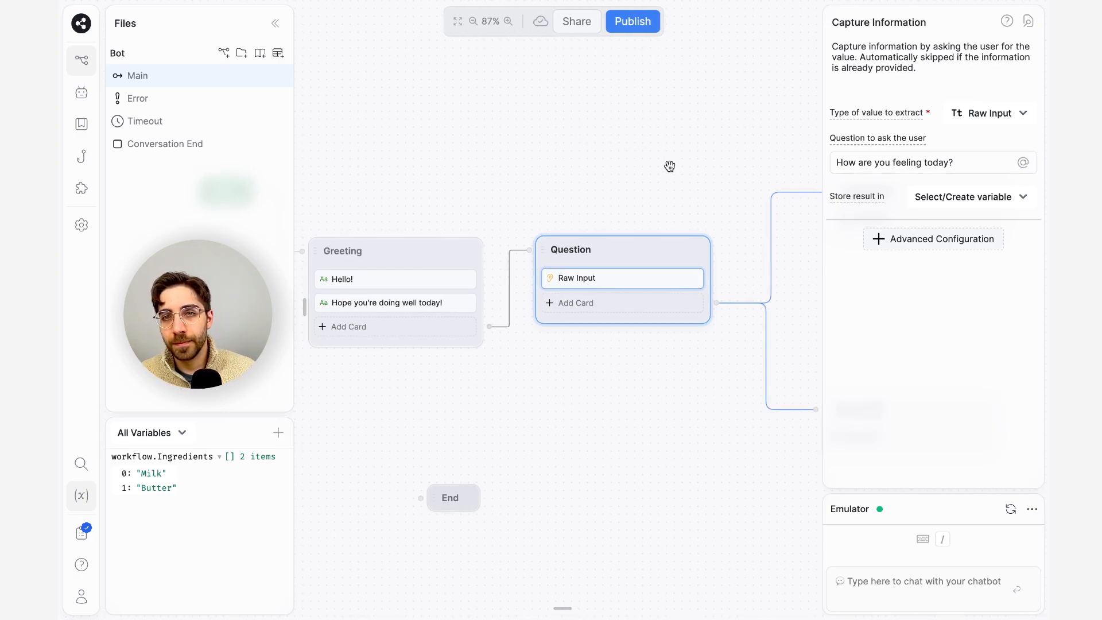
Step: Remove the two connections running from the Question node to the Standard nodes and deselect the card
scroll(741, 309, right, 1)
click(719, 261)
click(712, 367)
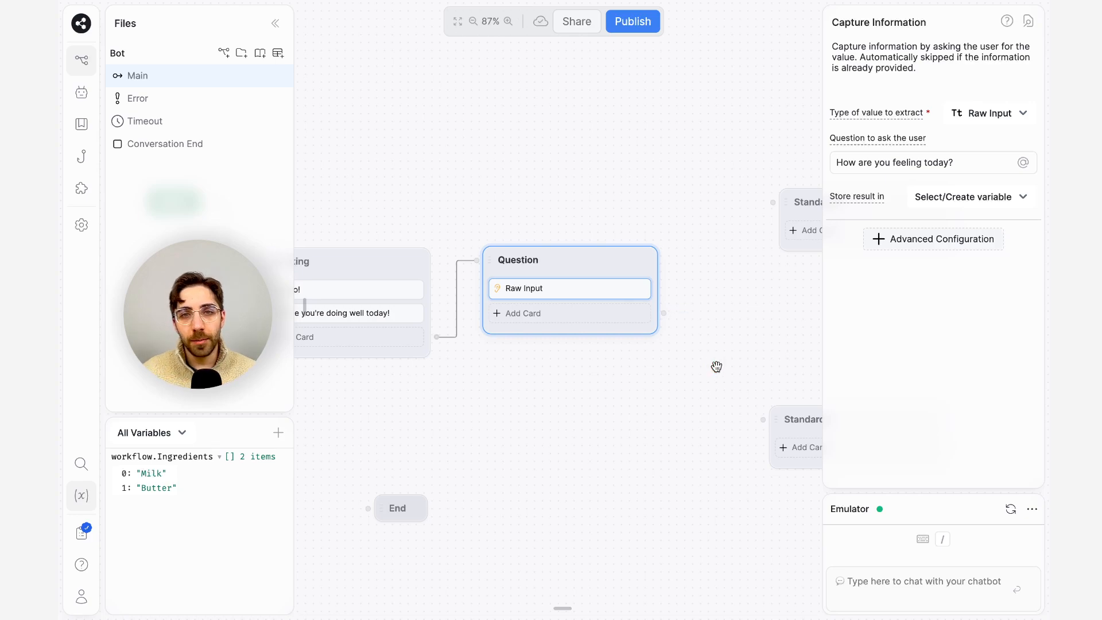
scroll(630, 363, up, 1)
scroll(630, 362, left, 1)
click(630, 362)
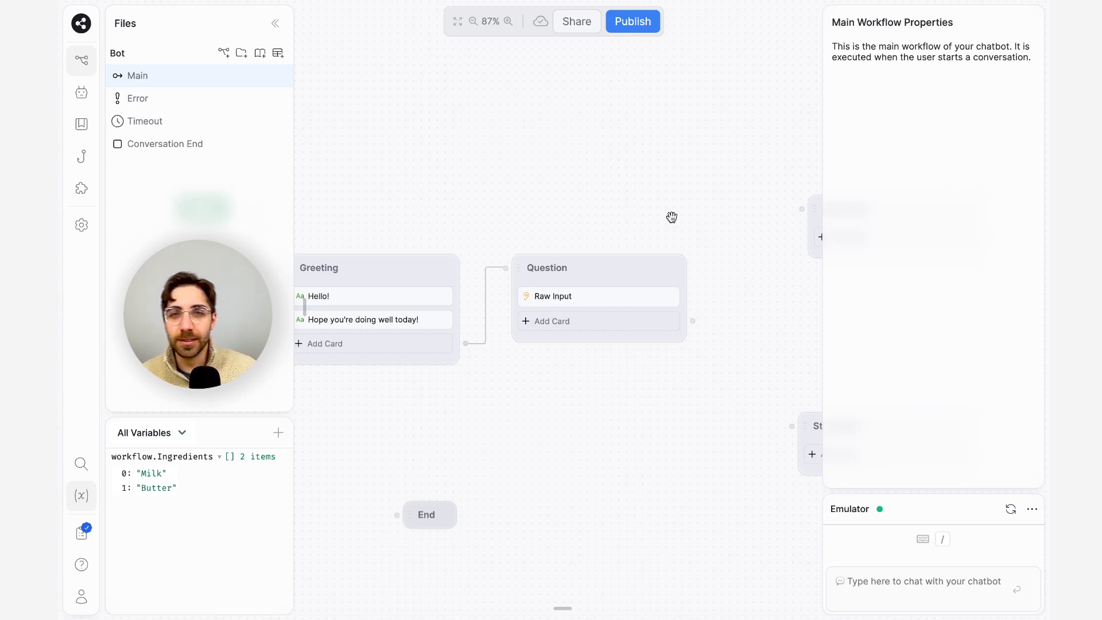
Step: Add an AI Transition card below the Raw Input card in the Question node
scroll(671, 217, left, 2)
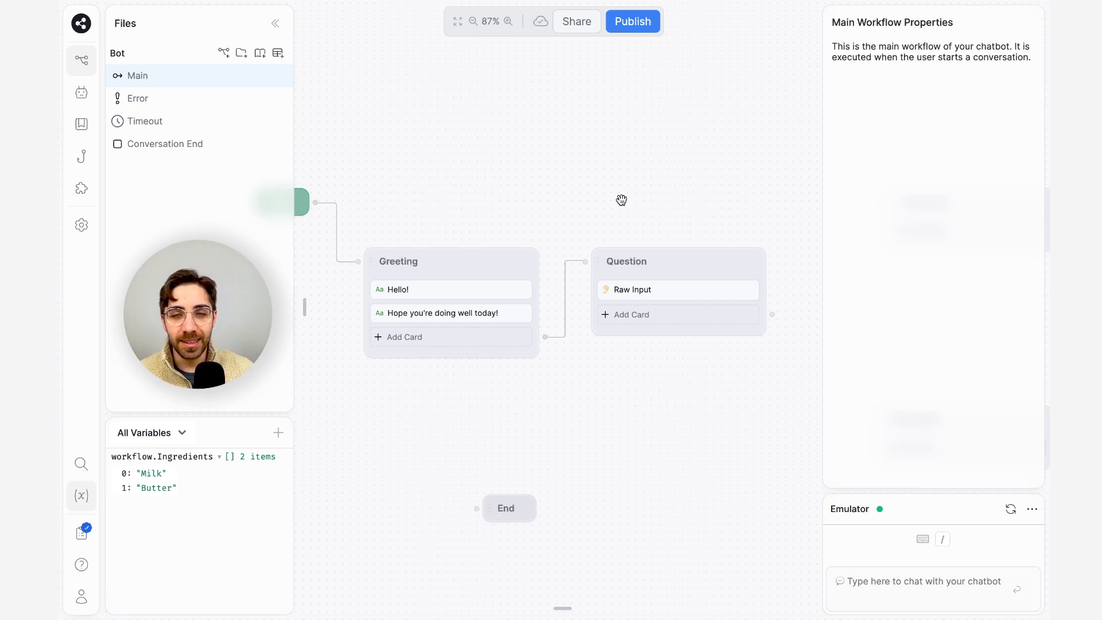
scroll(622, 200, right, 2)
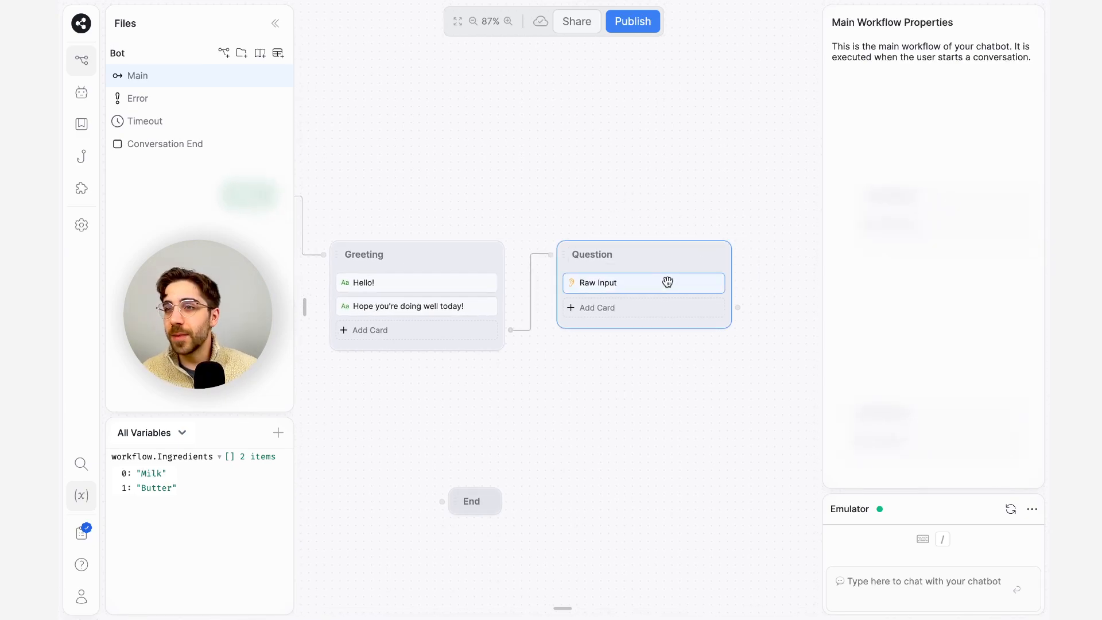
click(643, 308)
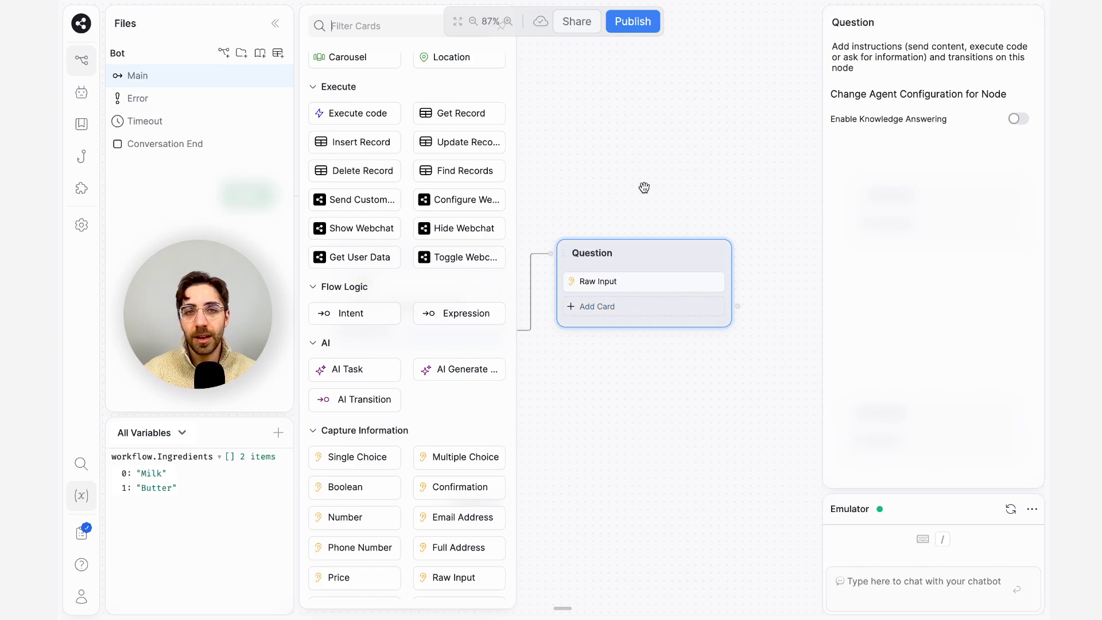
scroll(402, 339, down, 1)
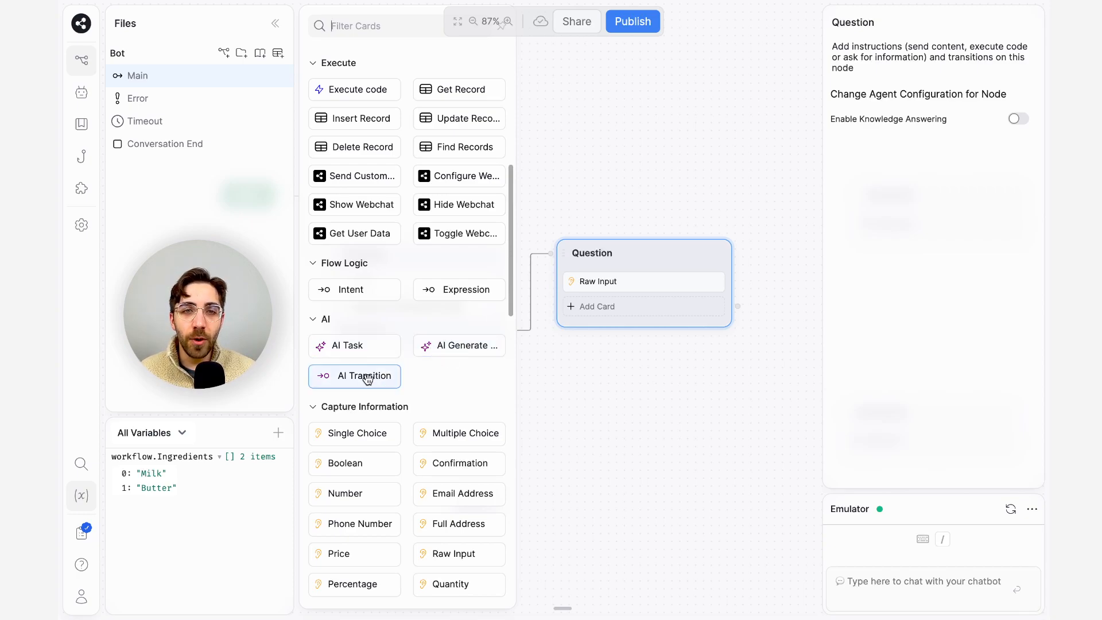
drag(368, 379, 671, 315)
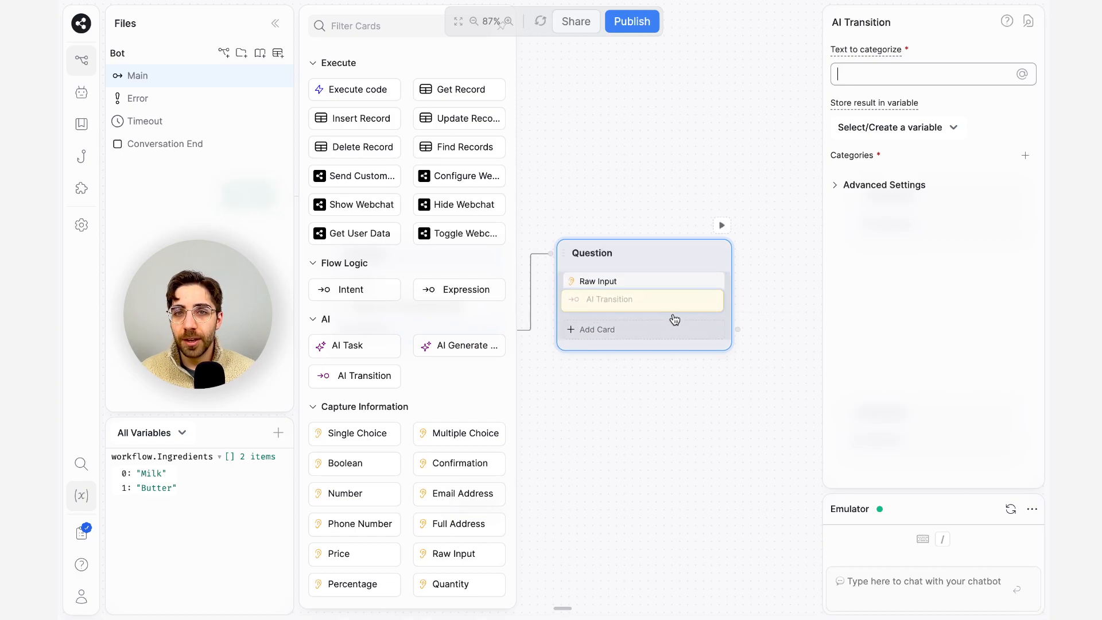
click(660, 163)
Step: Store the Raw Input card's result in a new variable named Day
click(679, 288)
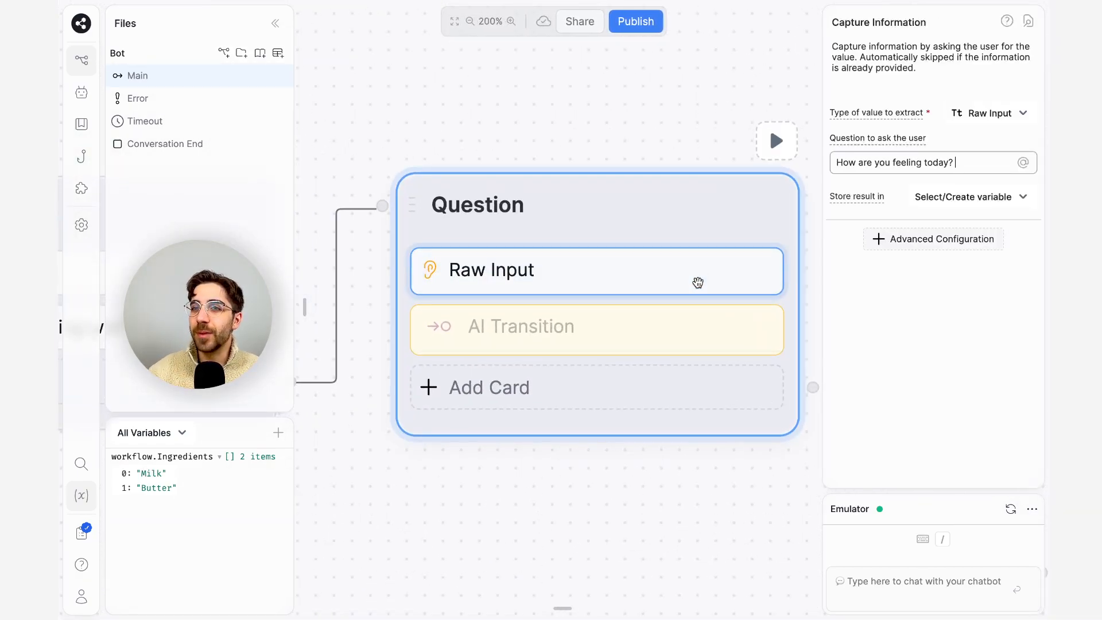
click(955, 197)
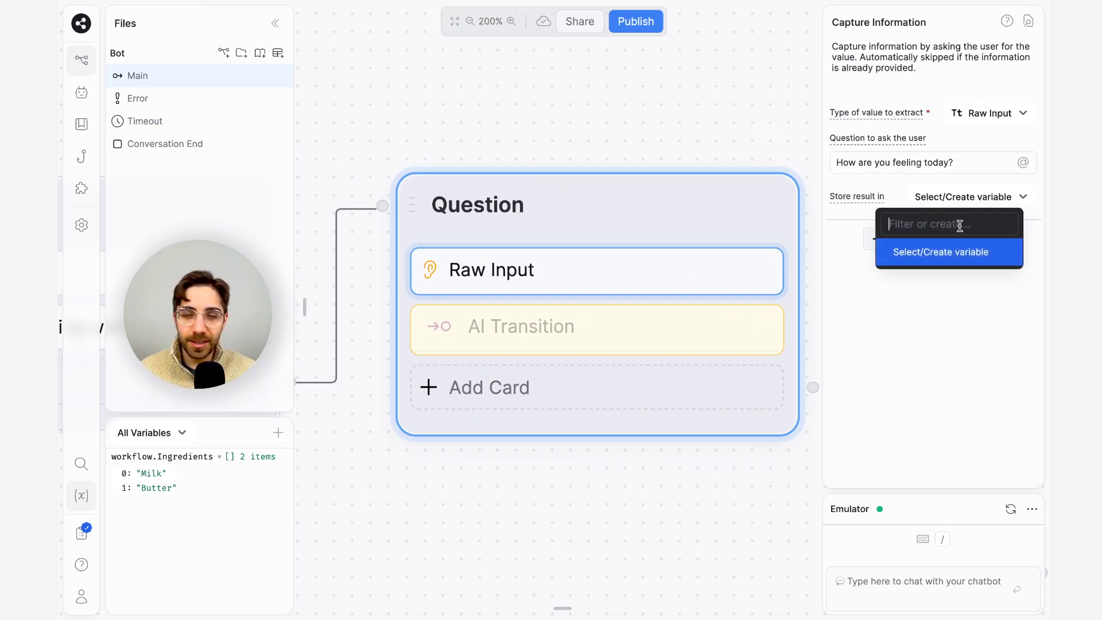
text(Day)
key(Return)
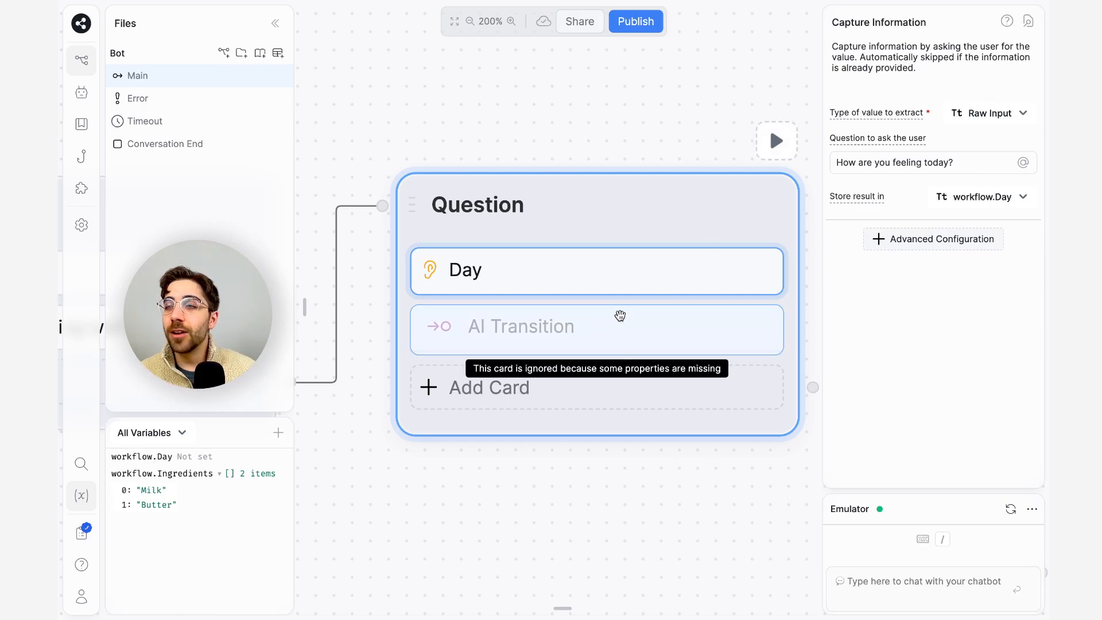
click(620, 315)
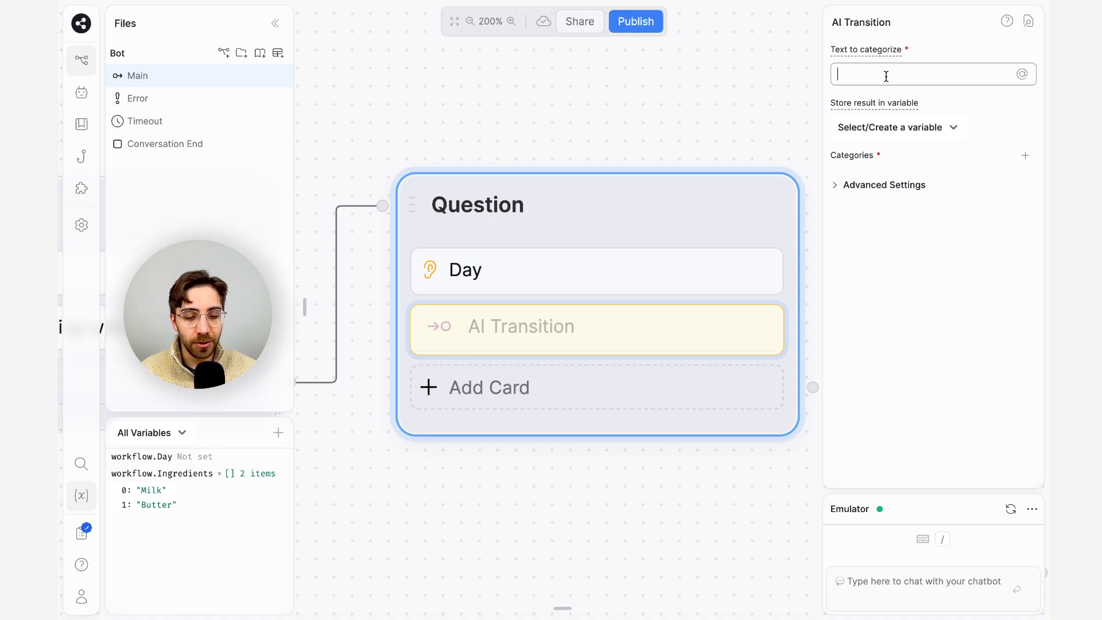
text(@)
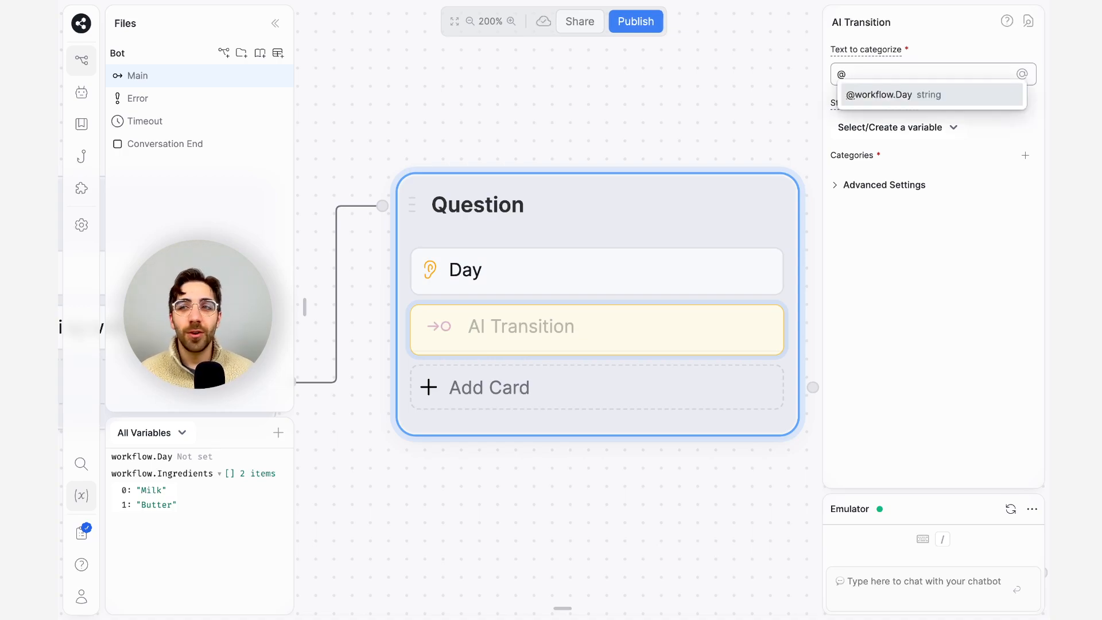
key(Return)
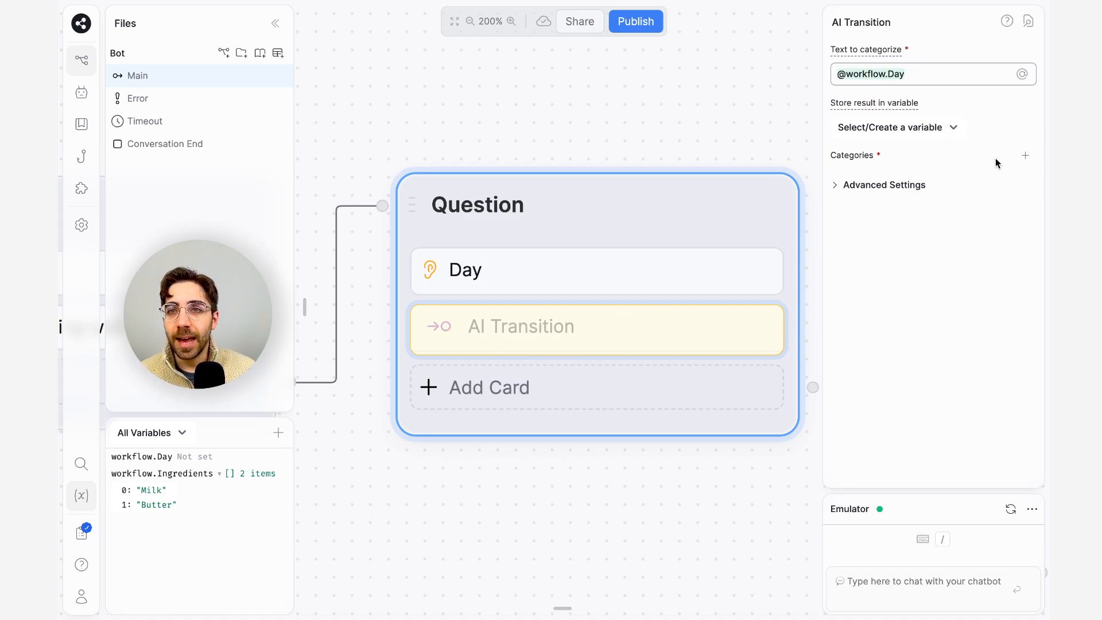
Step: Add the categories "positive" and "negative" to the AI Transition card and deselect it
click(1026, 158)
click(962, 181)
text(positive)
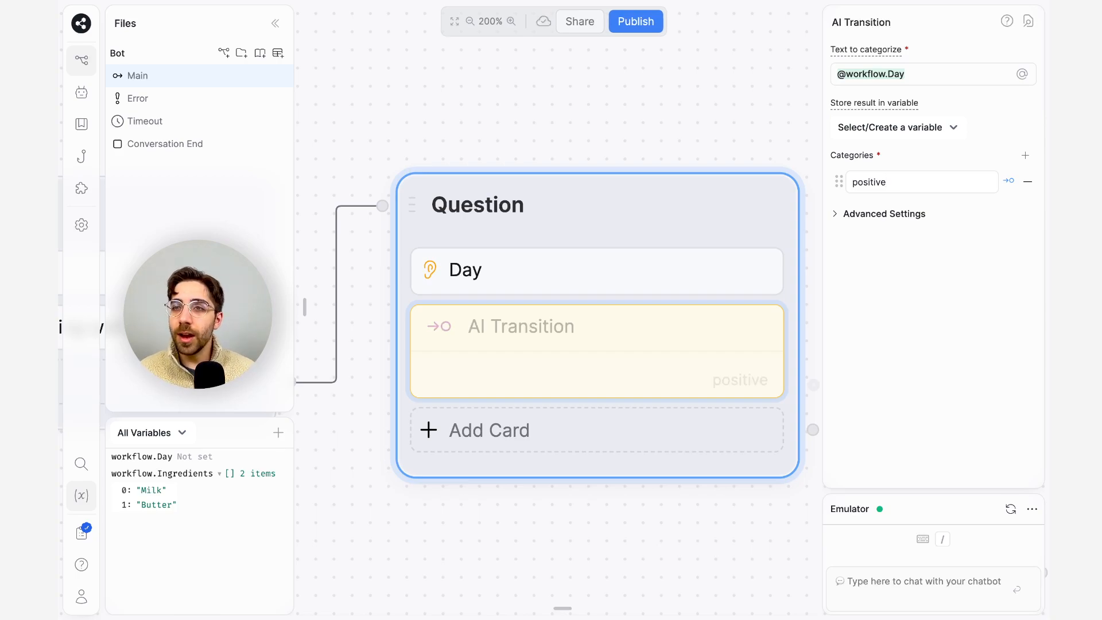
key(Return)
text(negative)
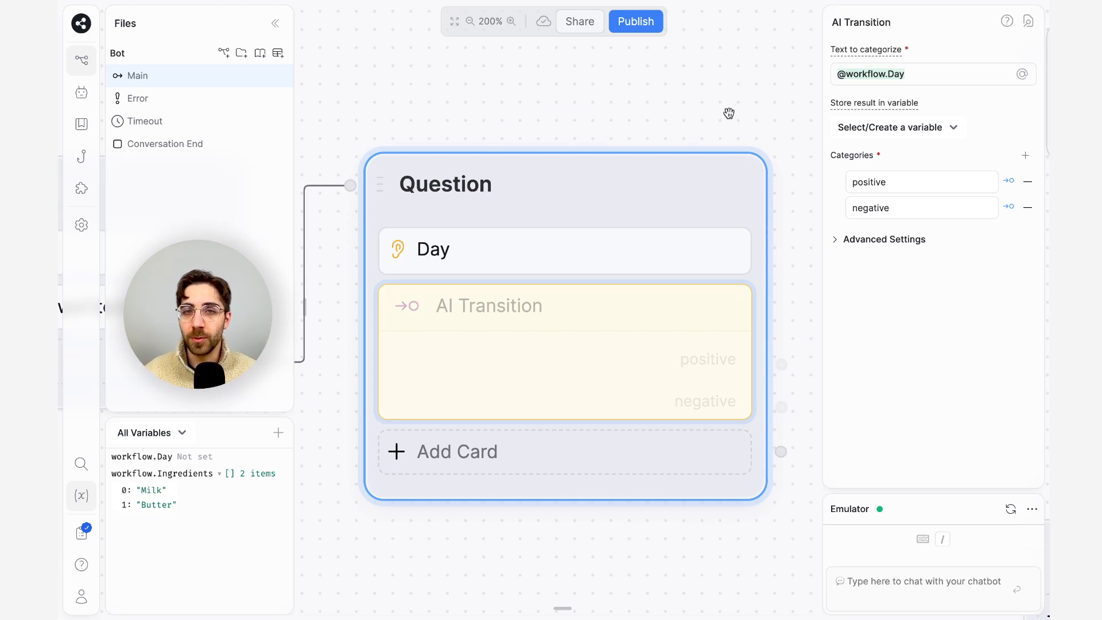
scroll(729, 118, down, 2)
click(691, 103)
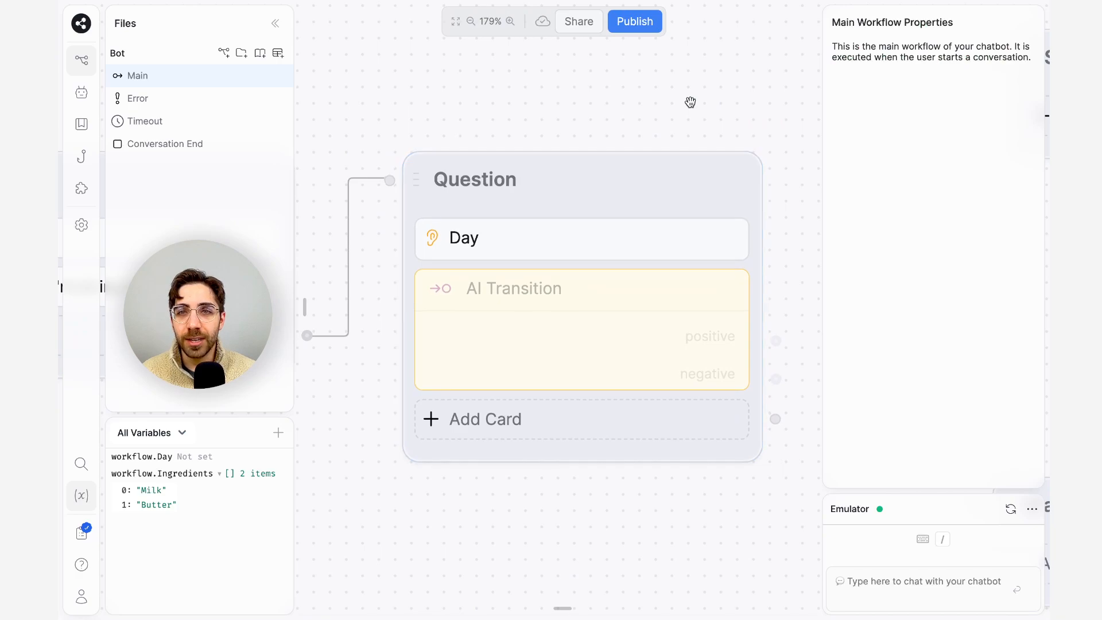
Step: Connect the AI Transition's positive category to the Standard1 node and its negative category to the Standard2 node
scroll(691, 103, right, 1)
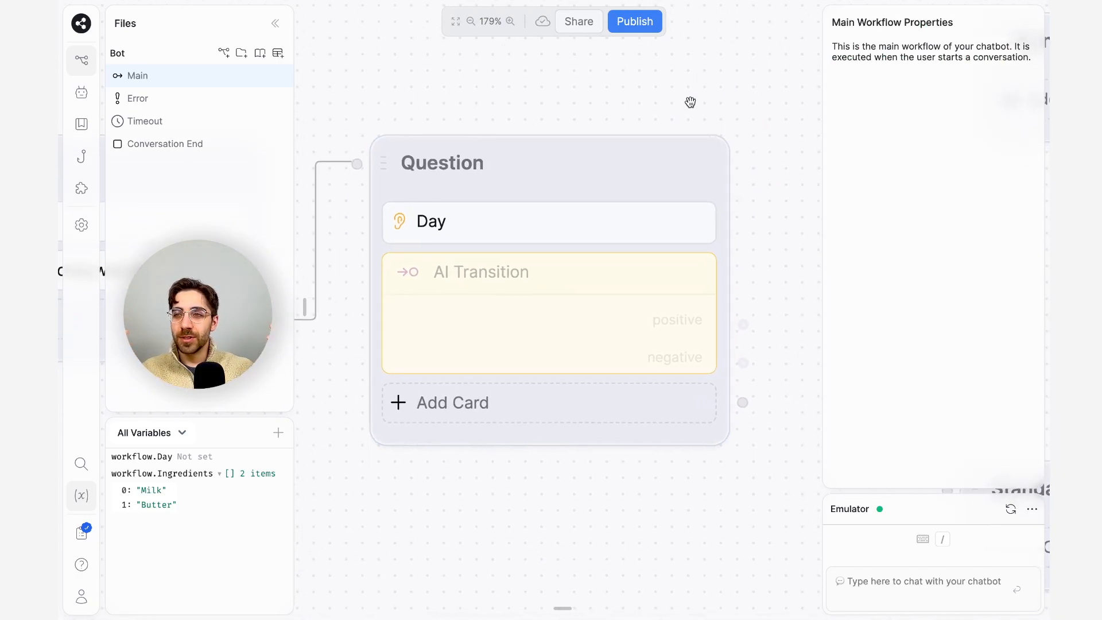
scroll(690, 102, down, 6)
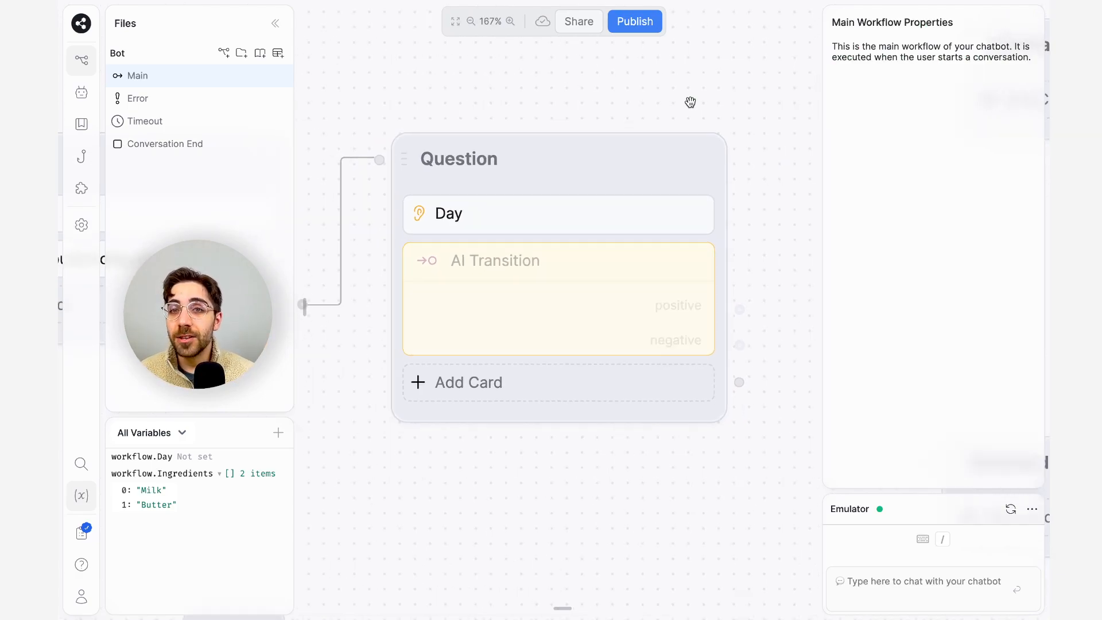
scroll(691, 103, right, 2)
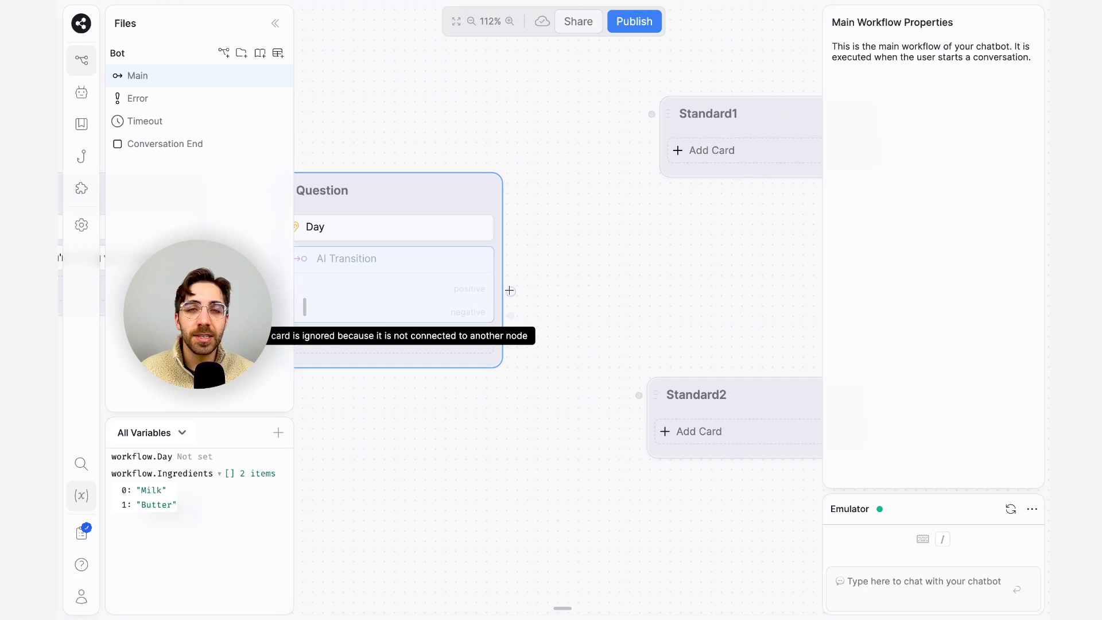
drag(509, 290, 651, 112)
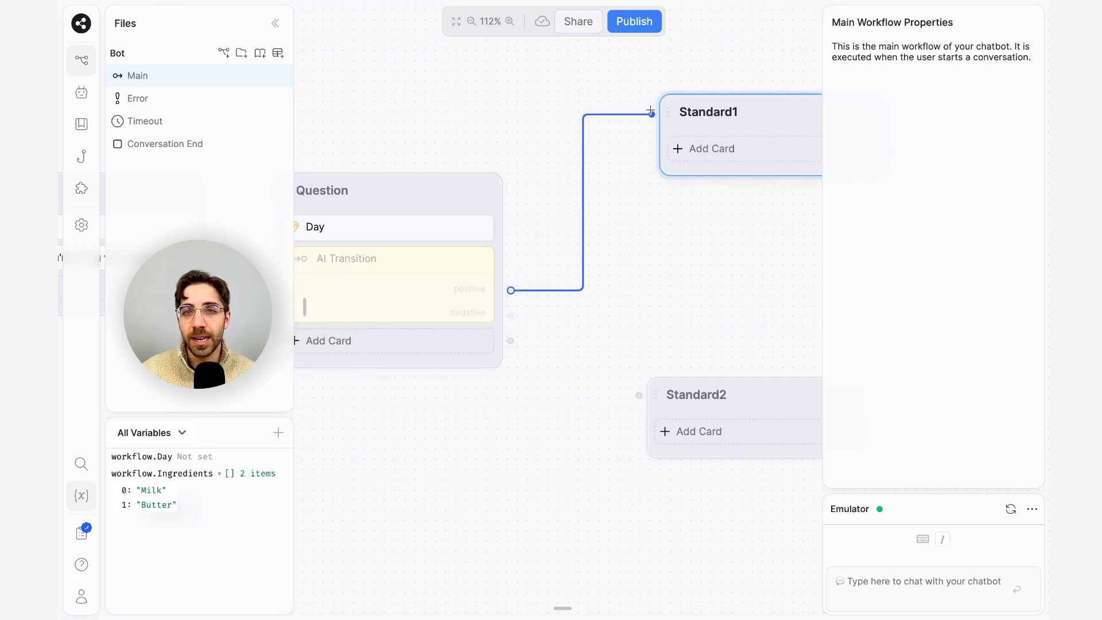
drag(510, 316, 648, 384)
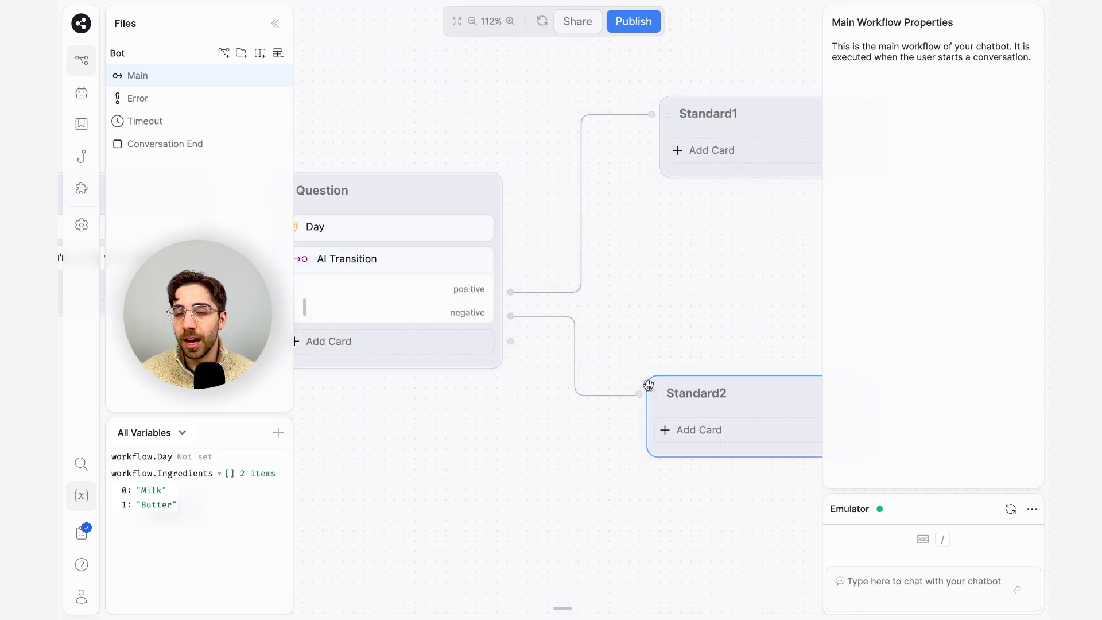
scroll(644, 300, left, 2)
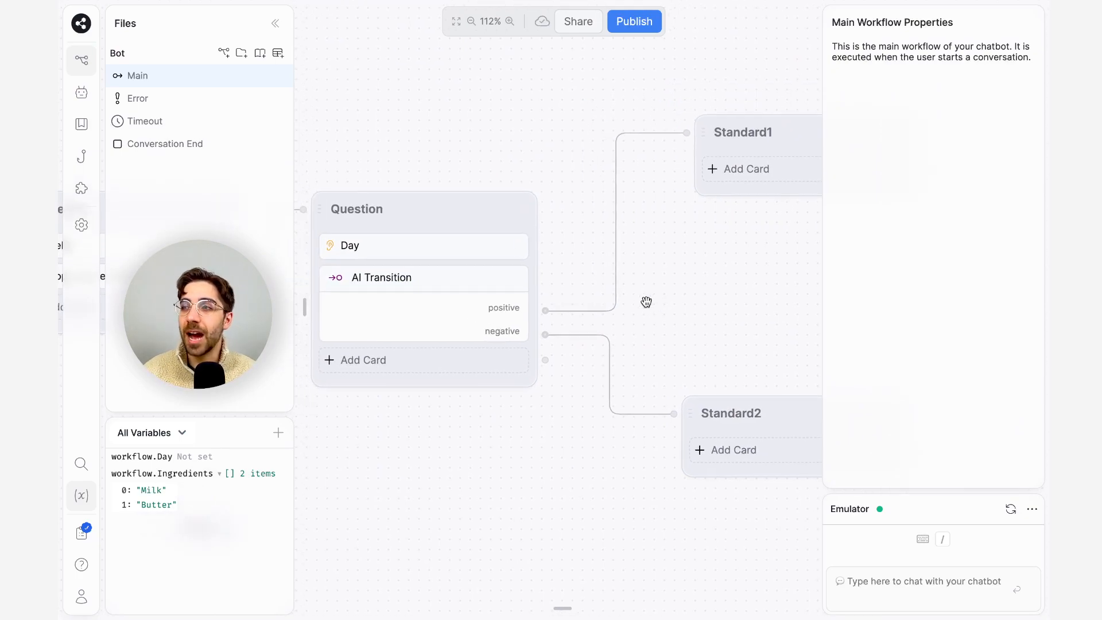
scroll(646, 302, down, 1)
scroll(646, 302, left, 3)
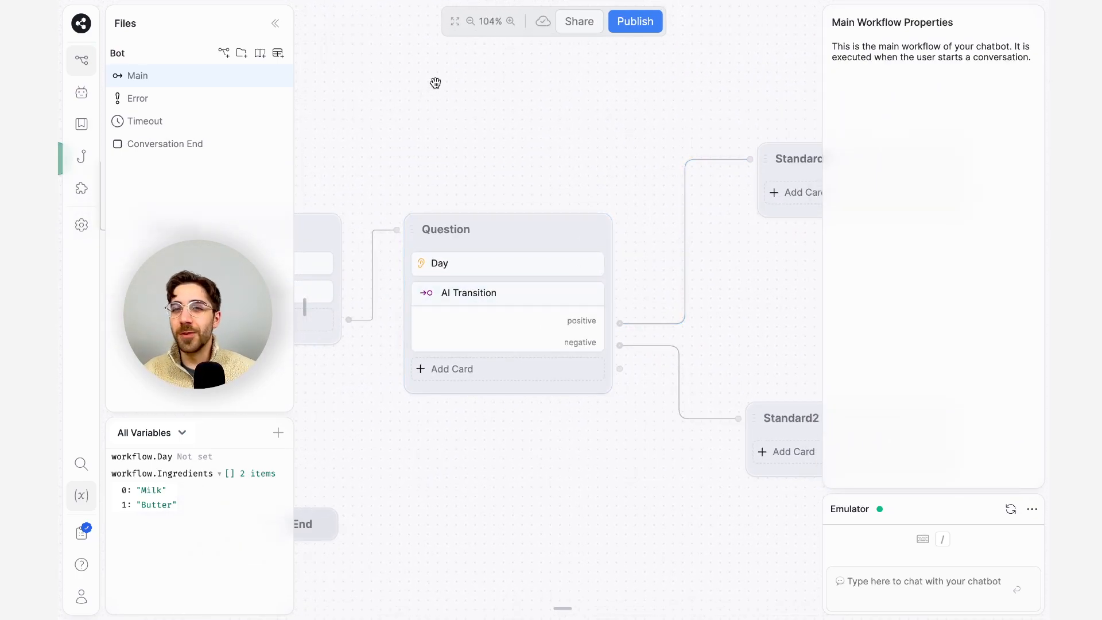
Step: Move the Start node to above the Greeting node in the Main workflow
click(455, 22)
scroll(561, 121, down, 3)
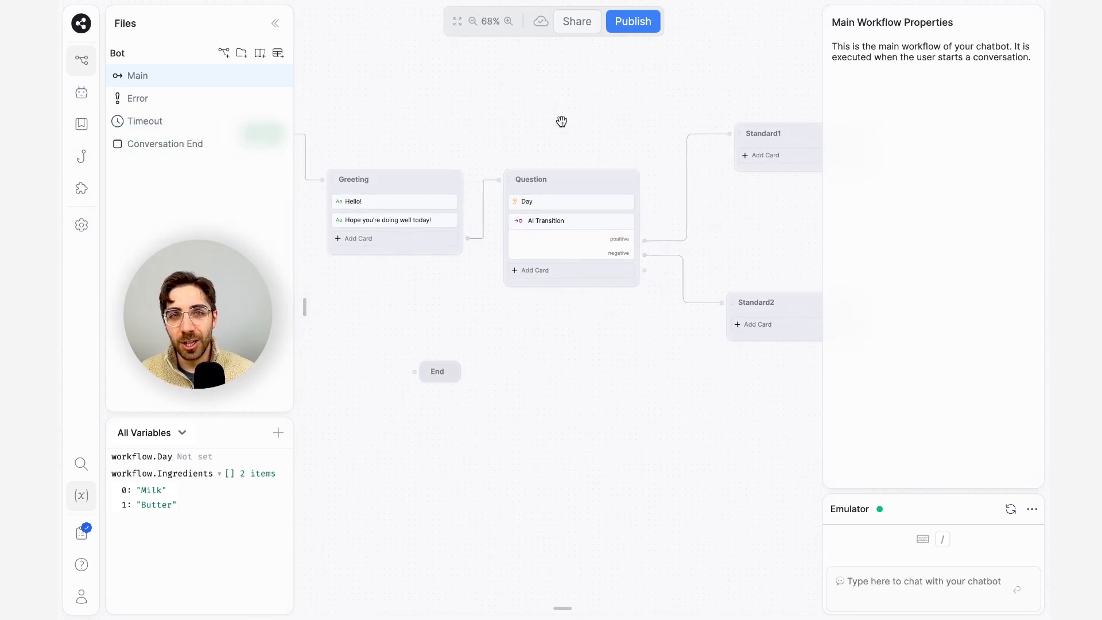
scroll(562, 121, left, 1)
scroll(561, 121, up, 1)
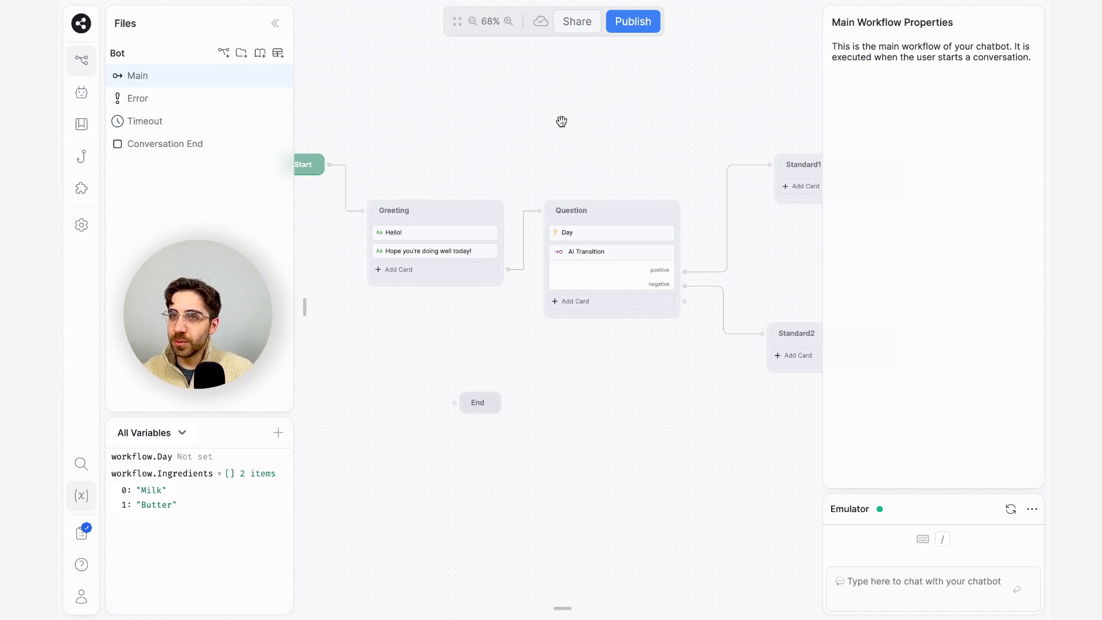
mouse_move(312, 166)
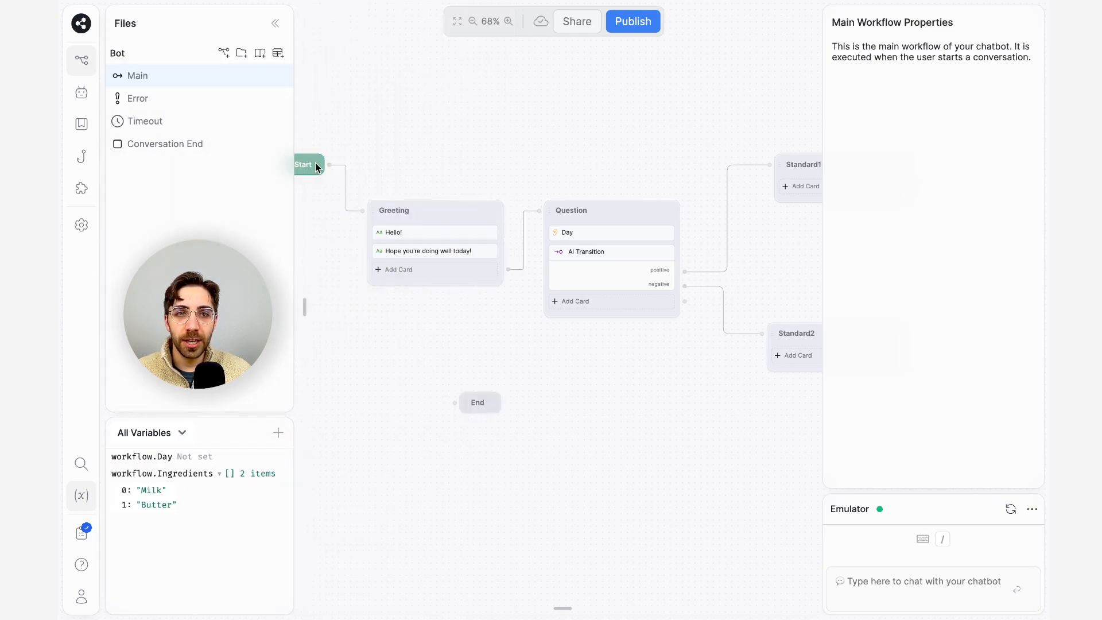
click(428, 232)
scroll(428, 231, left, 1)
scroll(428, 231, left, 2)
drag(377, 168, 530, 131)
click(672, 135)
scroll(672, 136, right, 3)
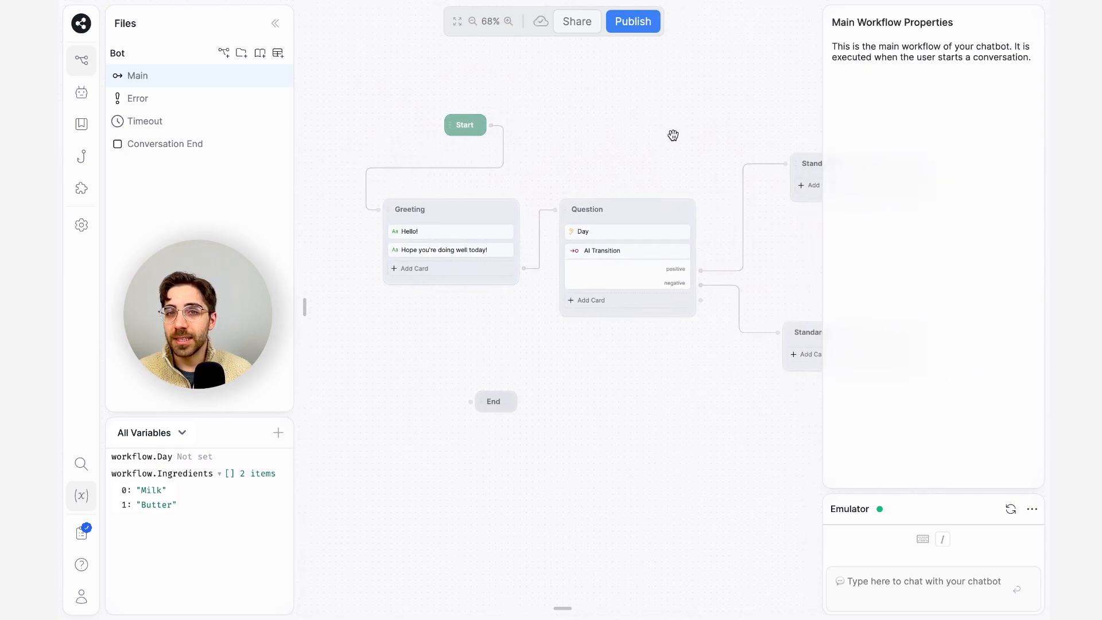
scroll(631, 302, right, 2)
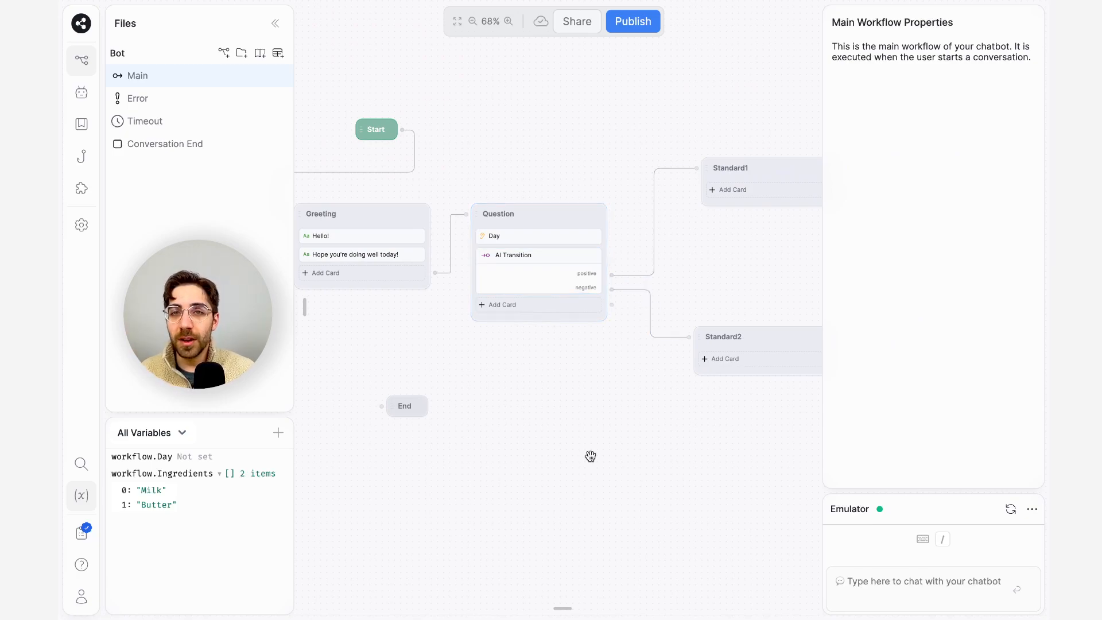
scroll(591, 456, right, 1)
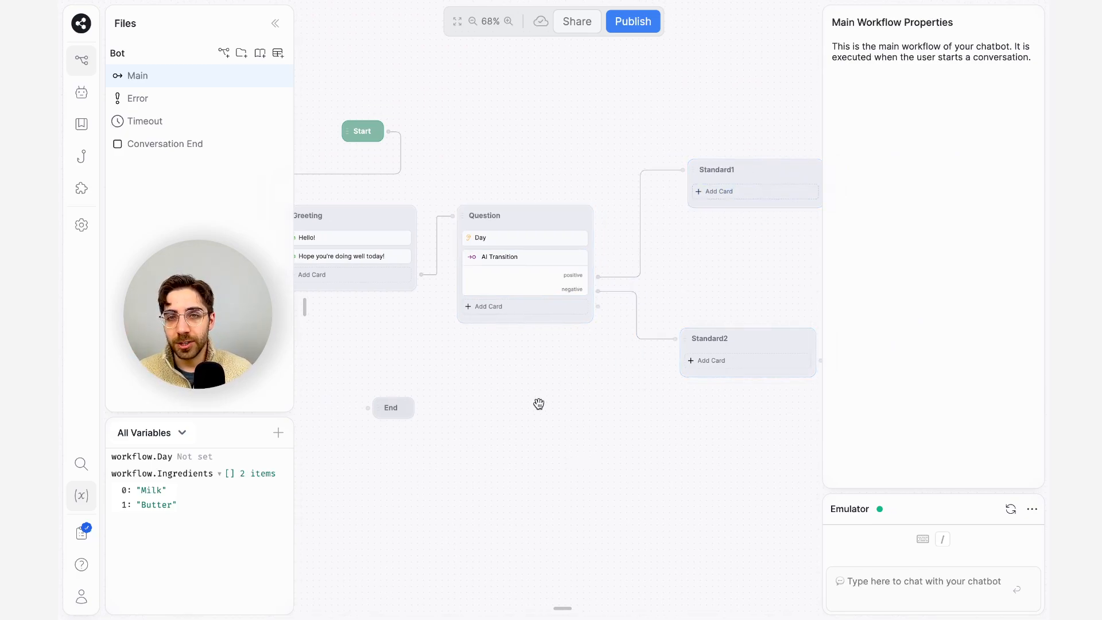
scroll(534, 406, up, 2)
scroll(534, 406, left, 2)
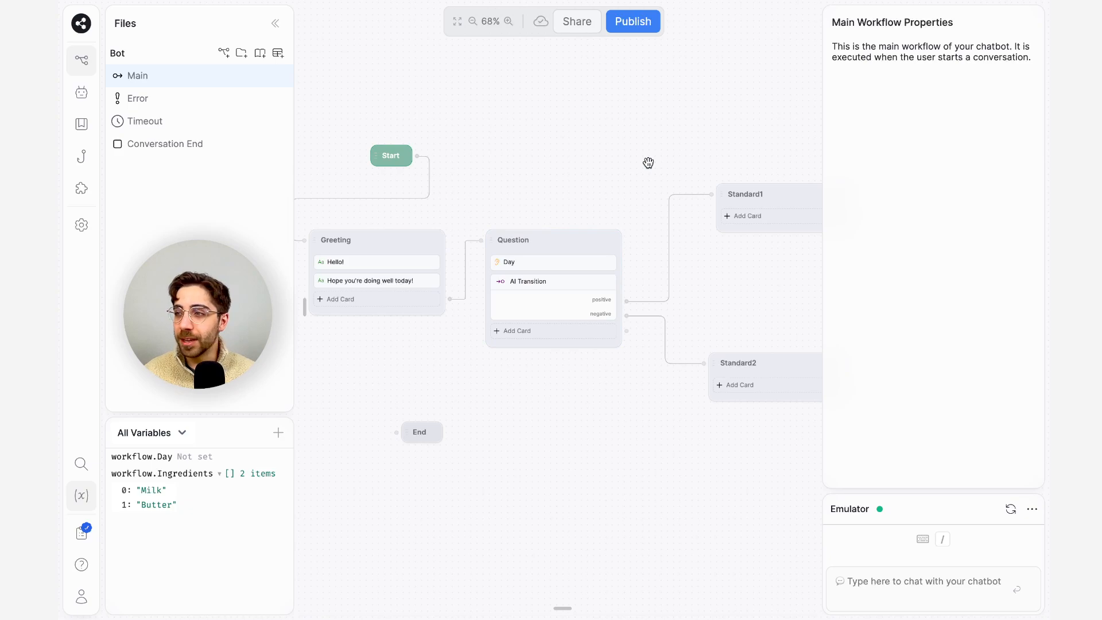
scroll(648, 163, left, 1)
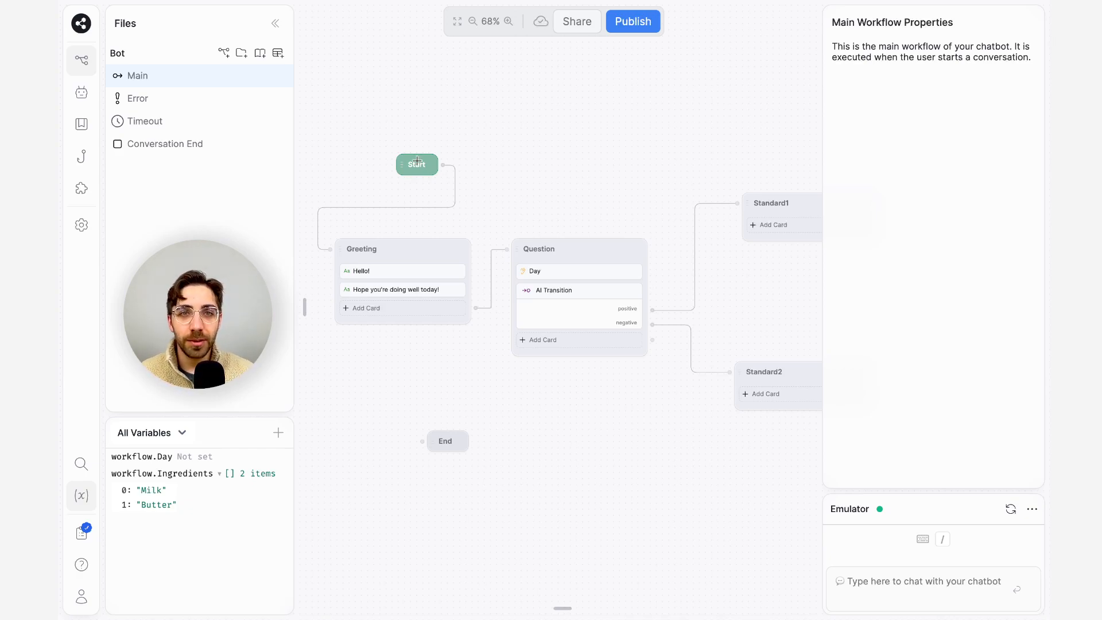
Step: Add an Execute code card as the first card of the Question node and view its empty code editor
mouse_move(301, 154)
scroll(373, 211, down, 3)
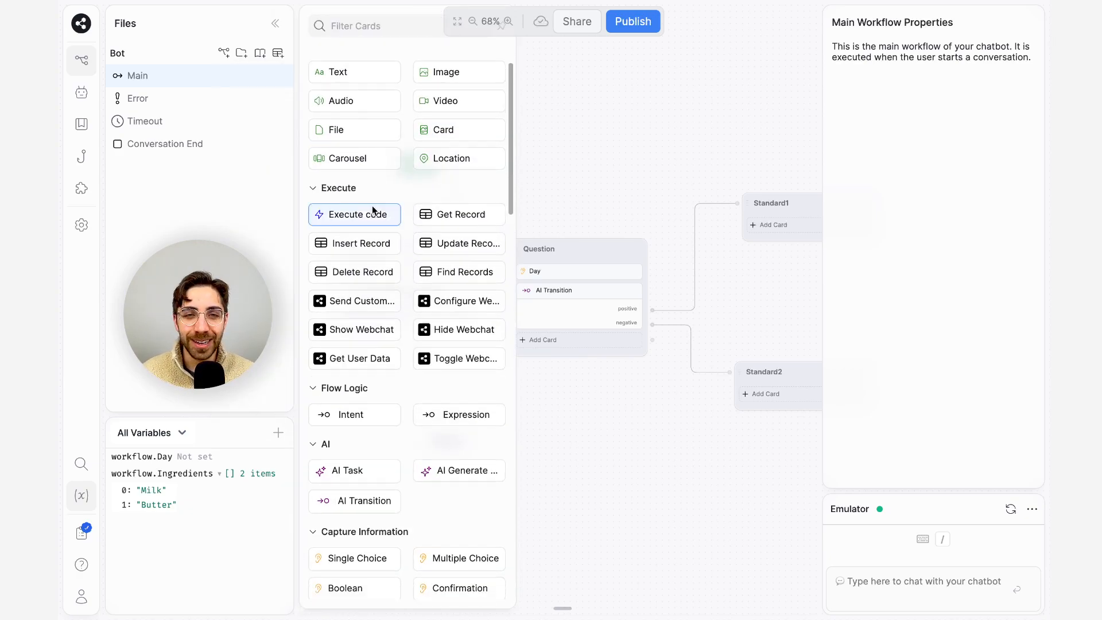
scroll(420, 304, down, 6)
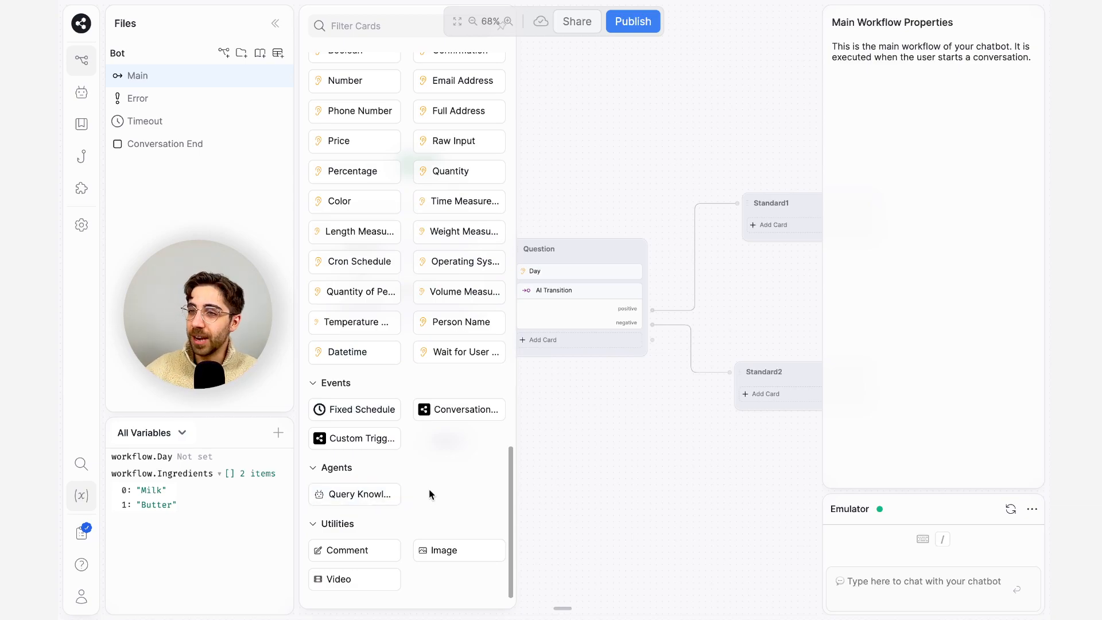
scroll(462, 485, up, 10)
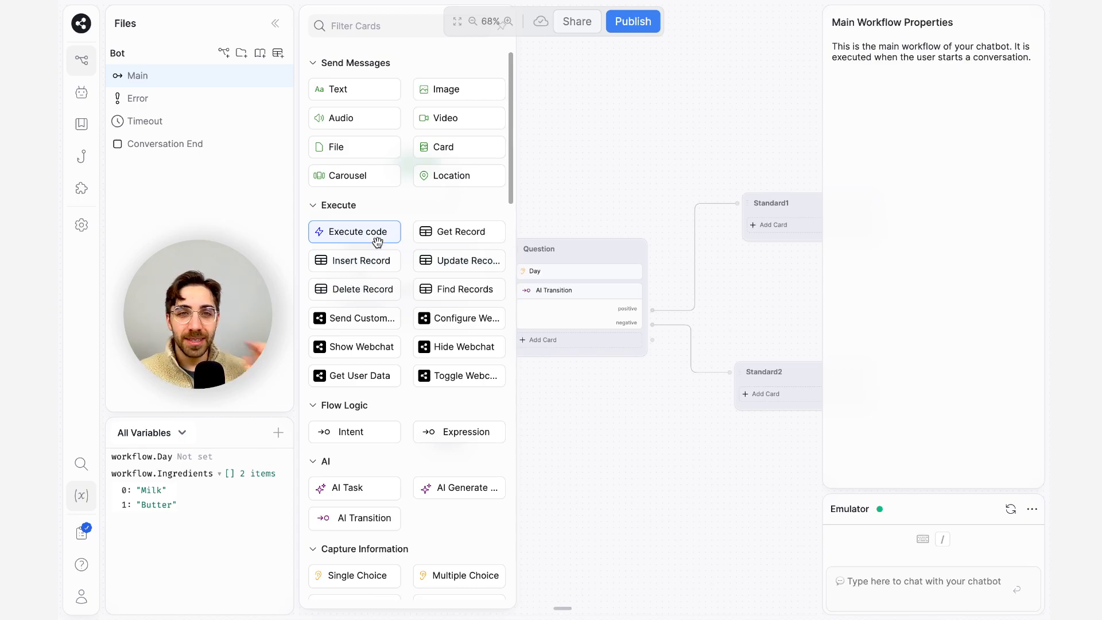
drag(377, 241, 585, 268)
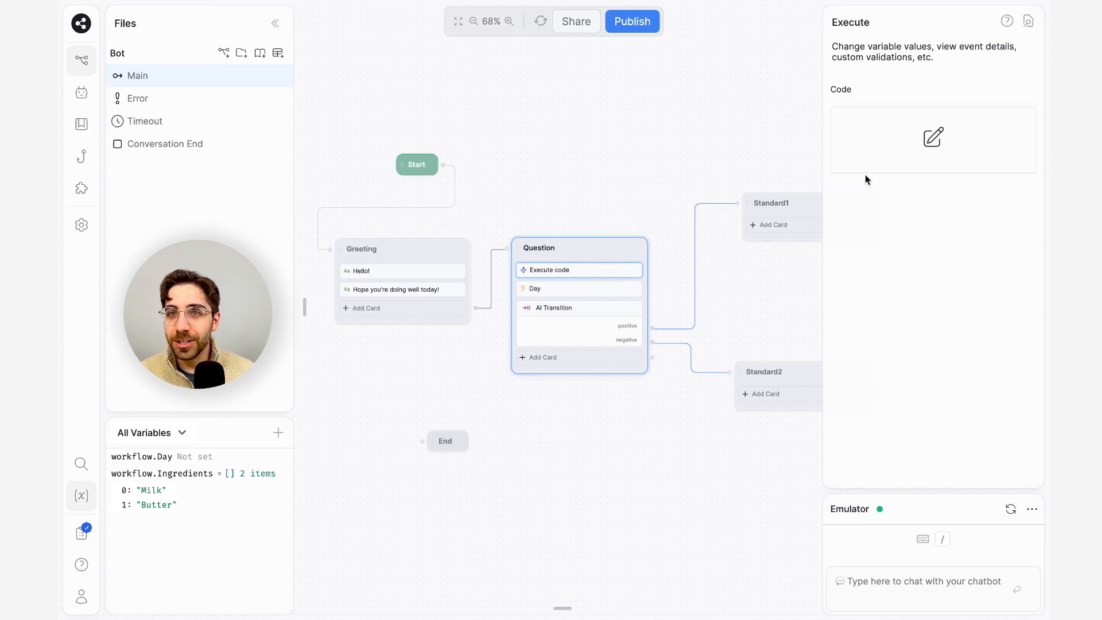
click(901, 149)
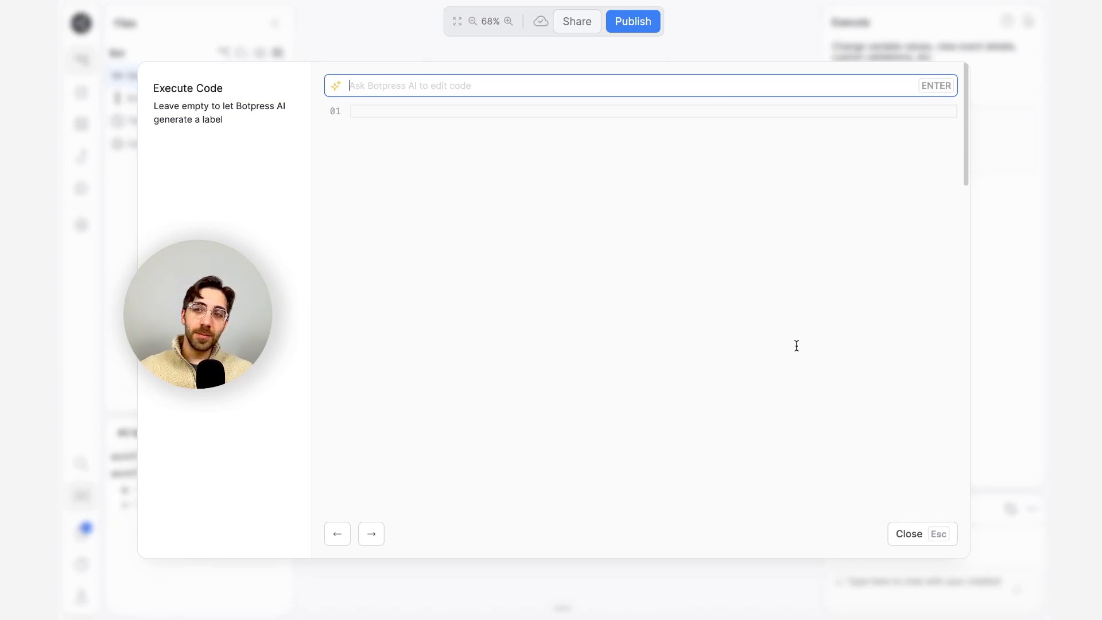
key(Escape)
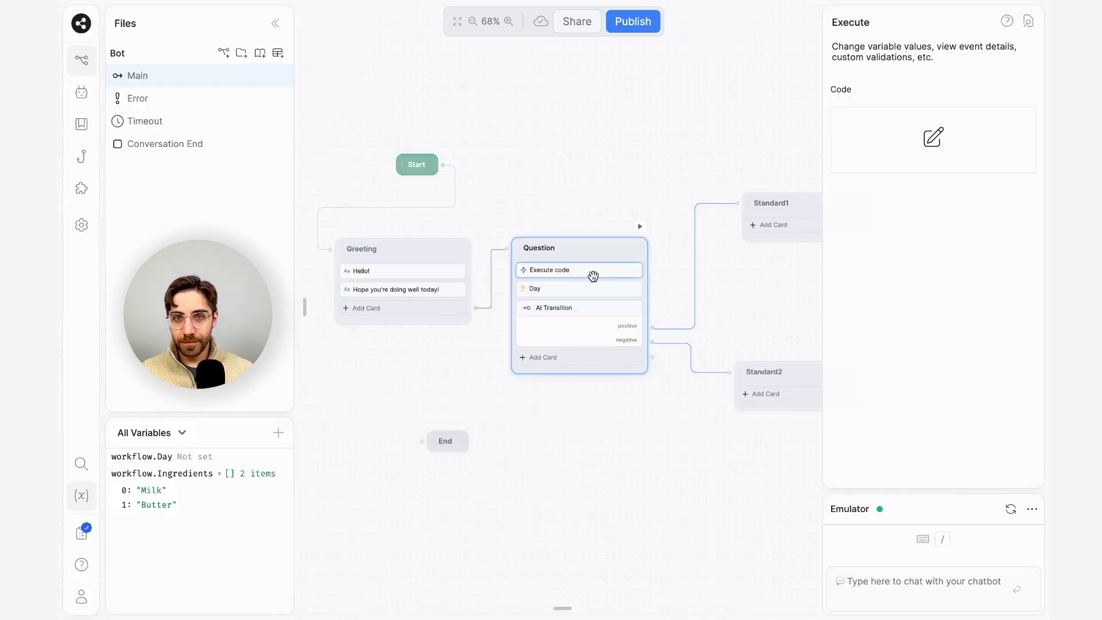
Step: Delete the Execute code card from the Question node and deselect the node
right_click(591, 277)
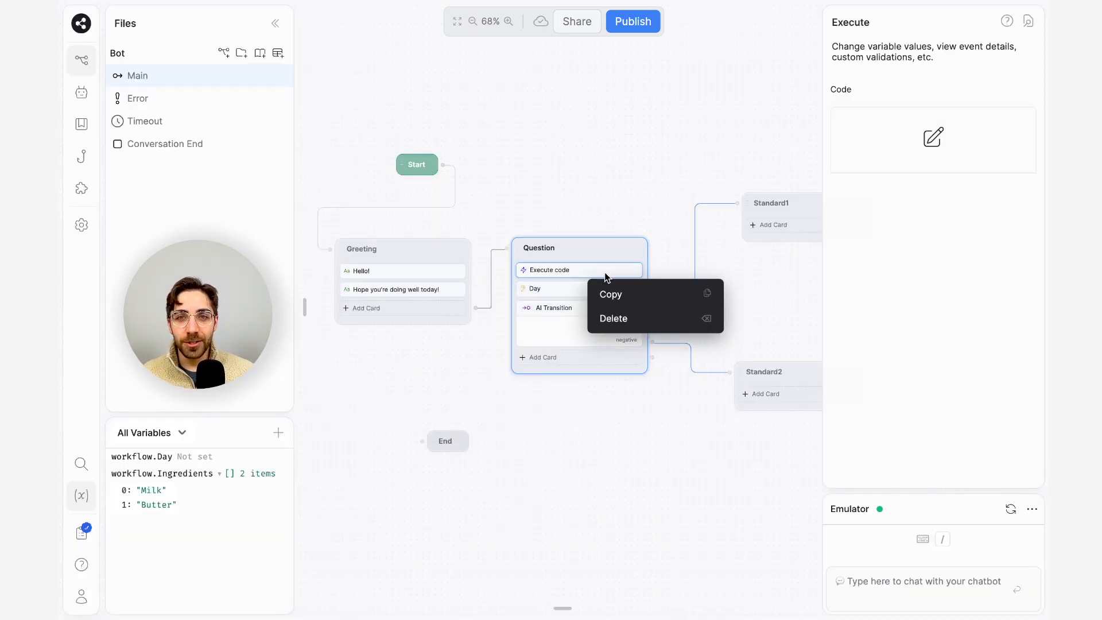
click(624, 327)
click(610, 205)
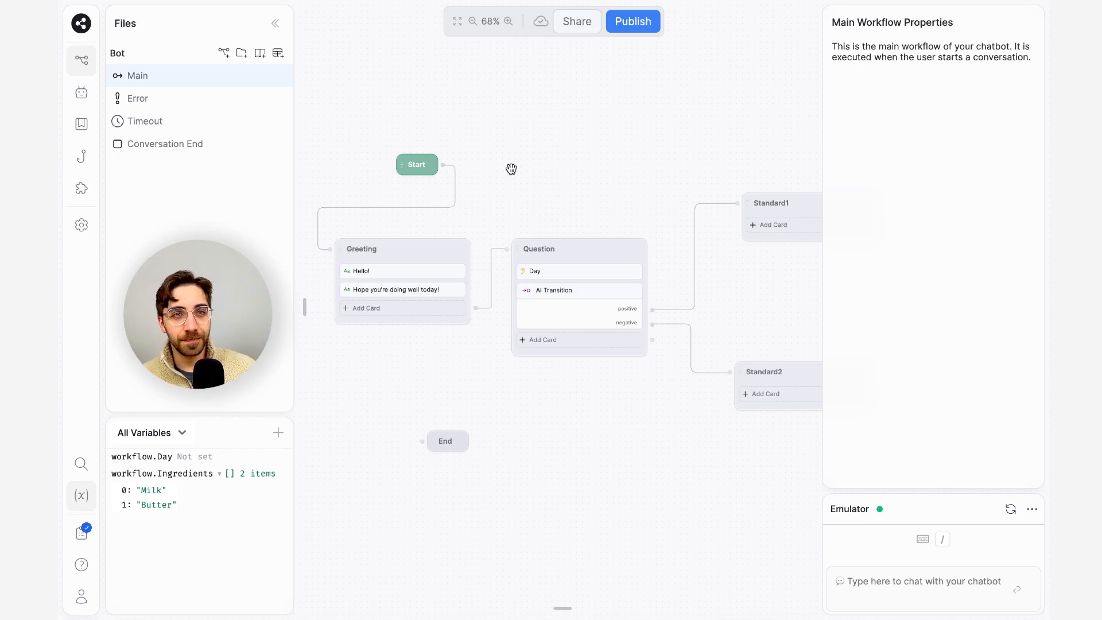
Step: Move the Standard1 and Standard2 nodes closer to the Question node and deselect them
scroll(502, 163, right, 1)
drag(802, 205, 770, 195)
mouse_move(792, 367)
mouse_down()
mouse_move(769, 374)
mouse_move(779, 371)
mouse_up()
click(798, 339)
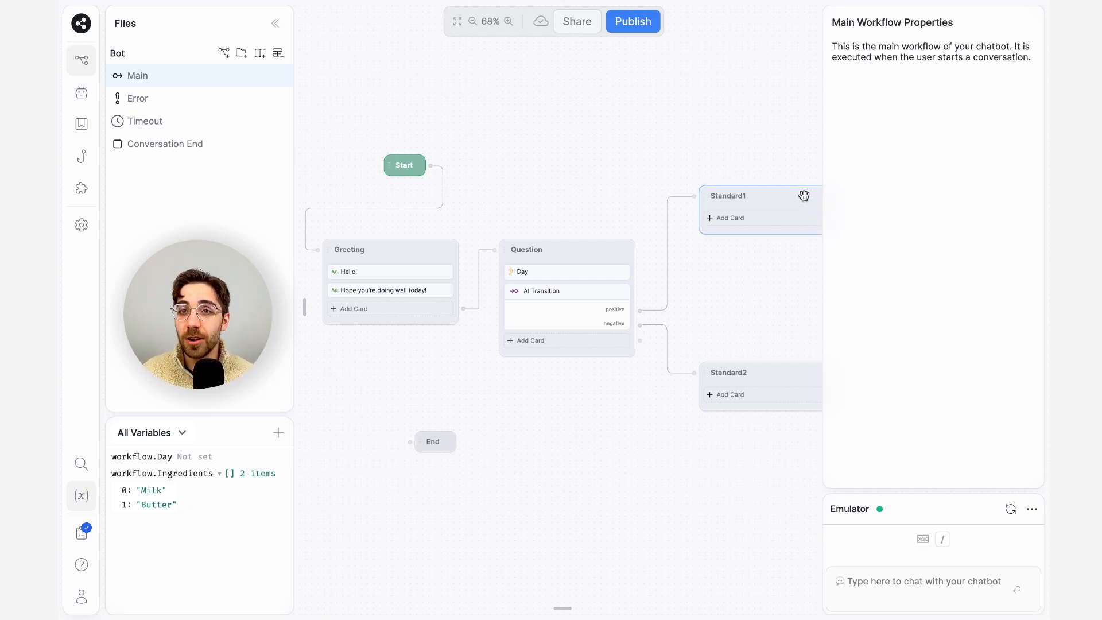
drag(802, 194, 787, 192)
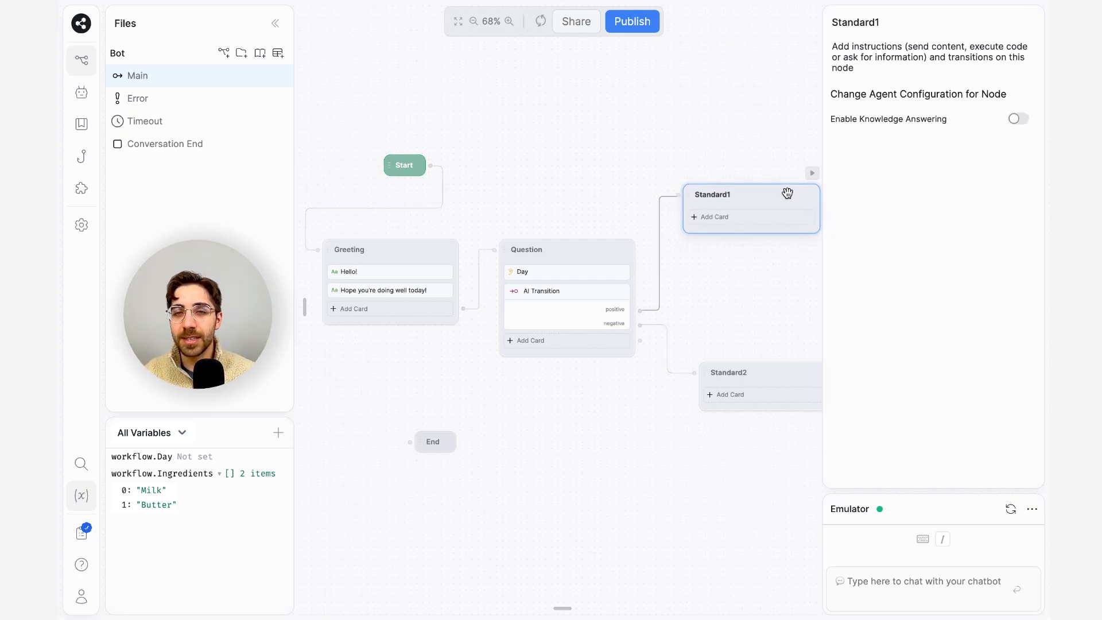
click(751, 303)
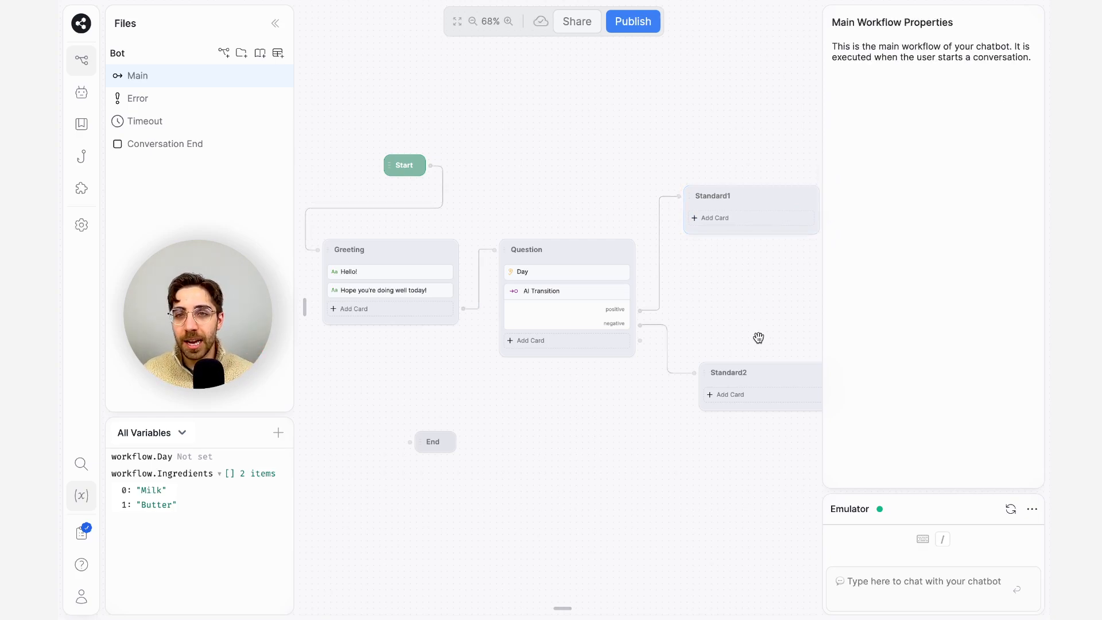
drag(779, 371, 774, 357)
click(787, 308)
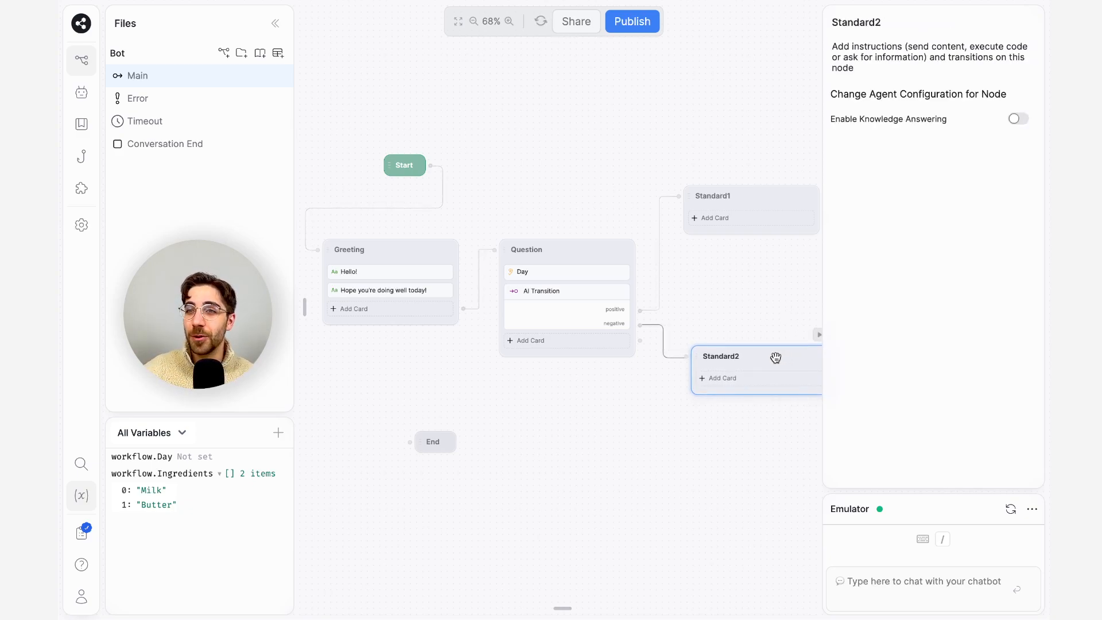
click(781, 326)
scroll(780, 327, left, 1)
scroll(781, 327, up, 1)
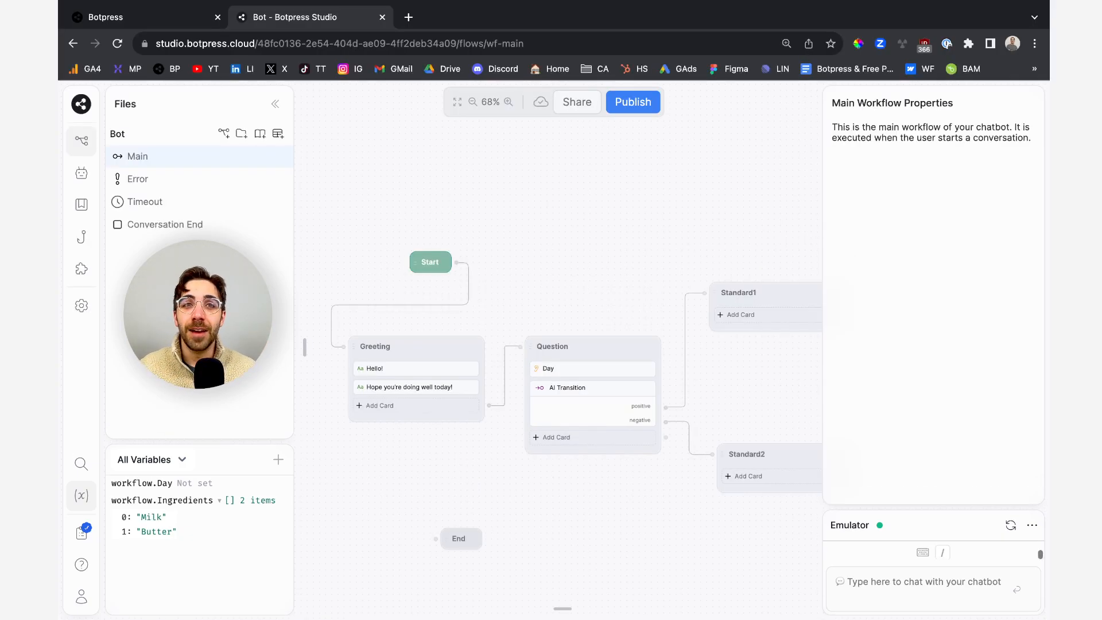
Step: Review the 09/25/2023 Webchat conversation in the Botpress dashboard and return to the bot in full-screen Botpress Studio
click(155, 23)
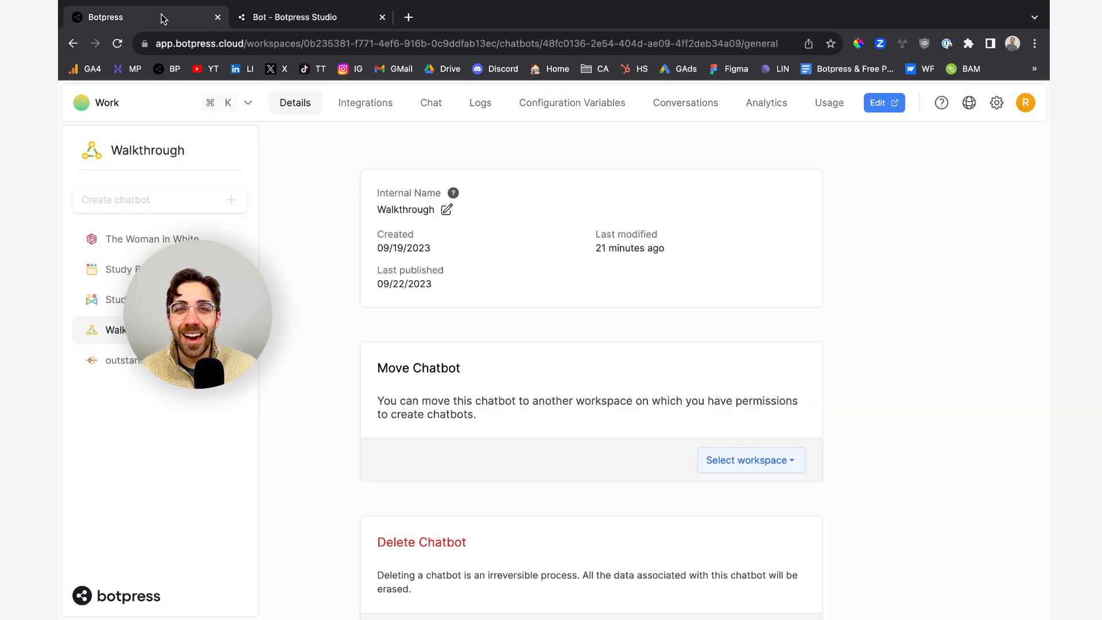
click(695, 112)
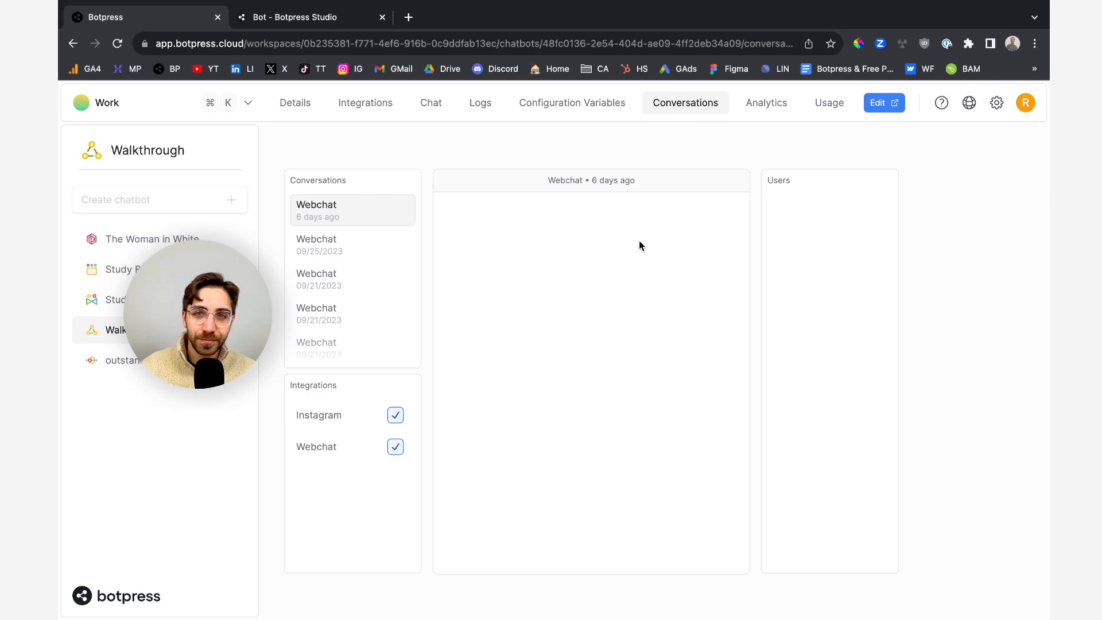
click(343, 248)
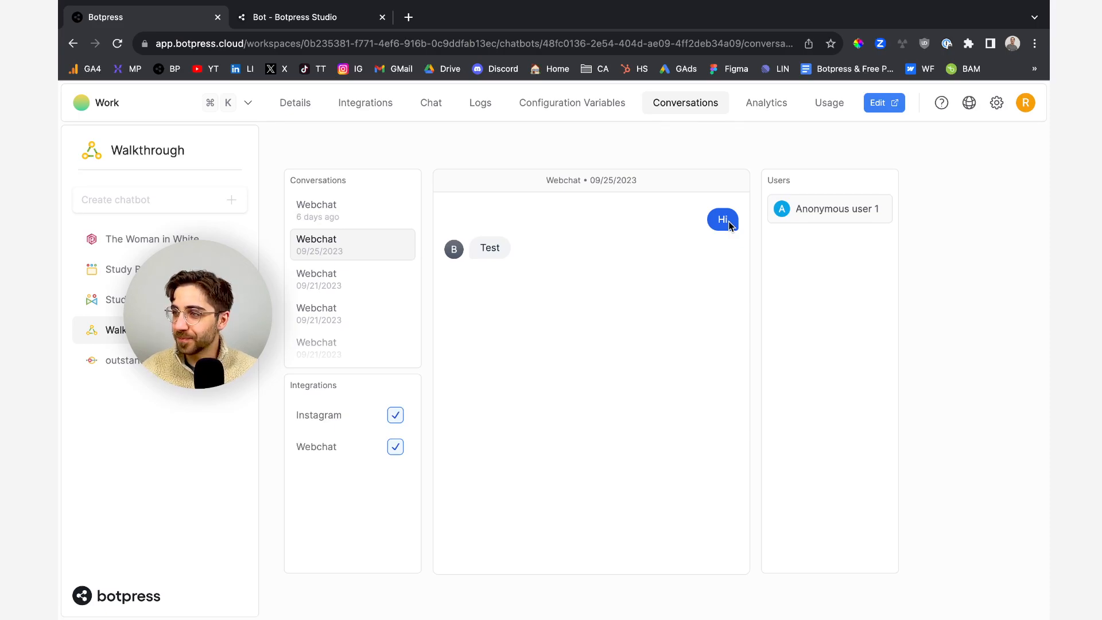
click(291, 14)
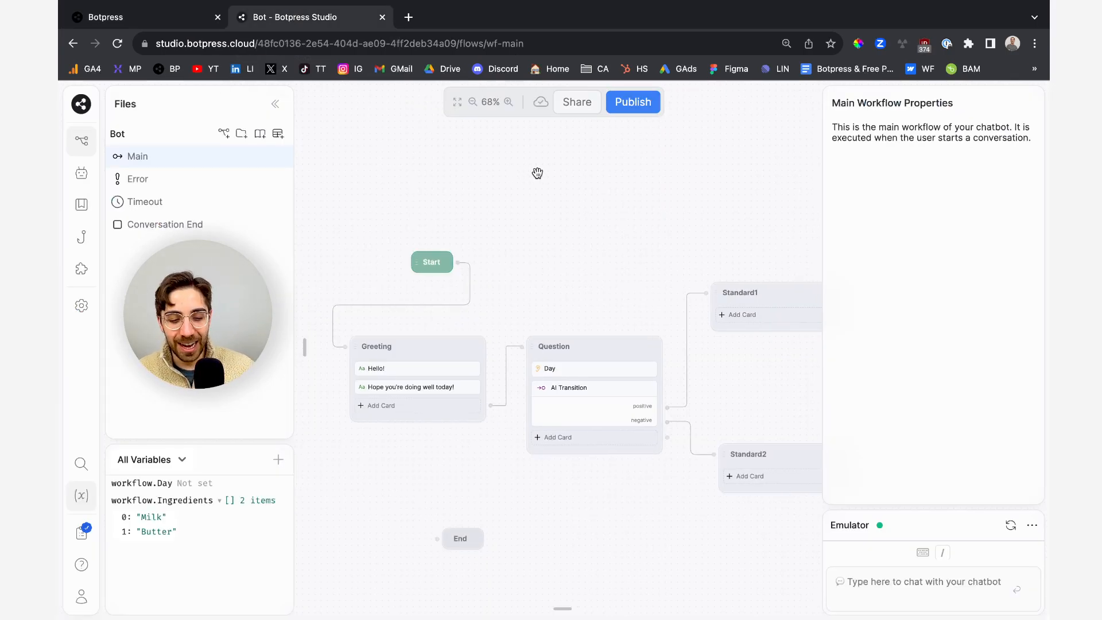
key(super+shift+f)
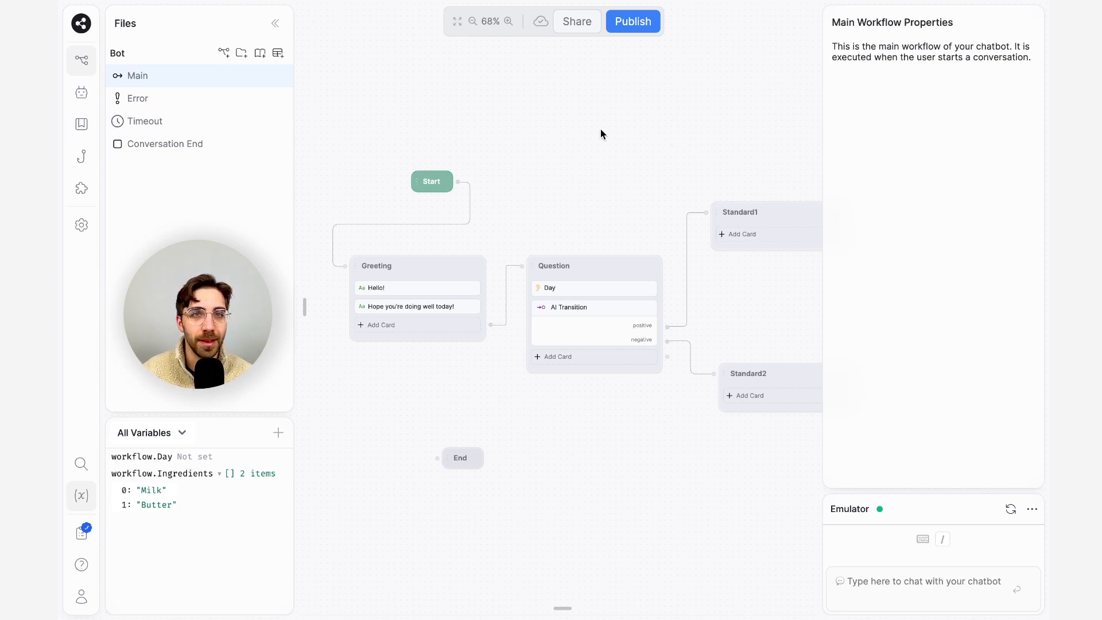
Step: Create a new knowledge base with a Text Document source containing "The fish is blue."
click(259, 53)
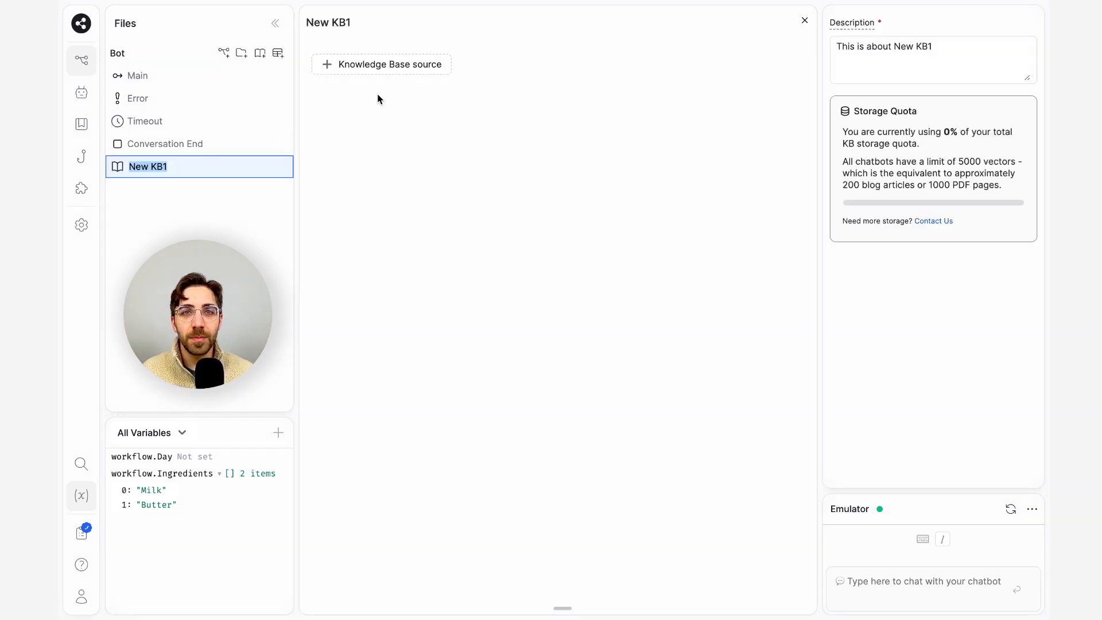
click(399, 61)
click(370, 164)
click(447, 111)
text(The fish is blue.)
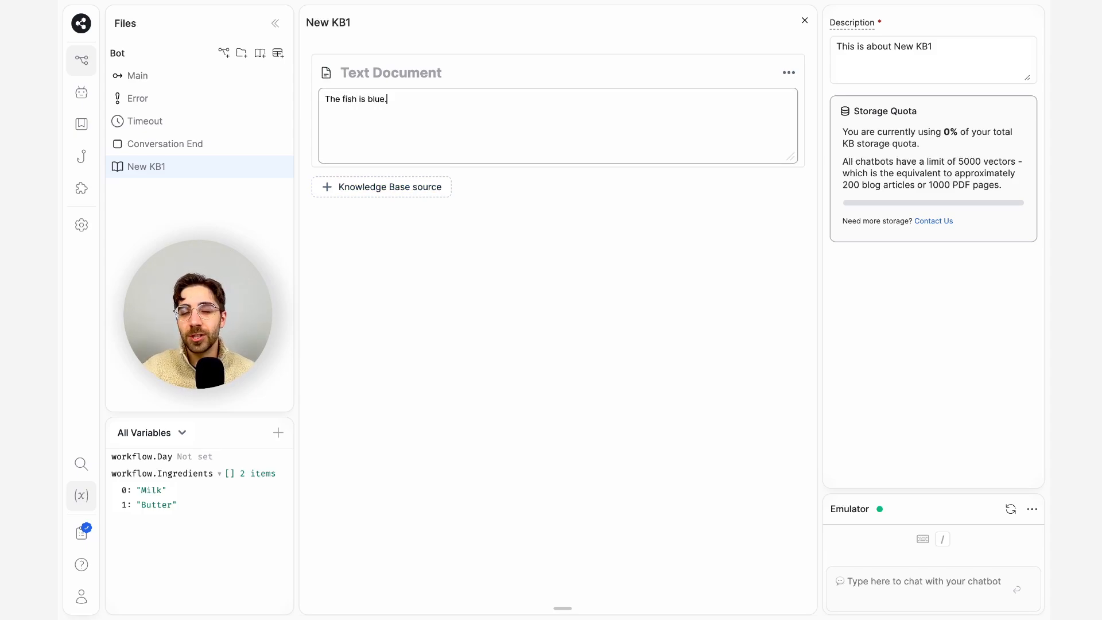
click(407, 406)
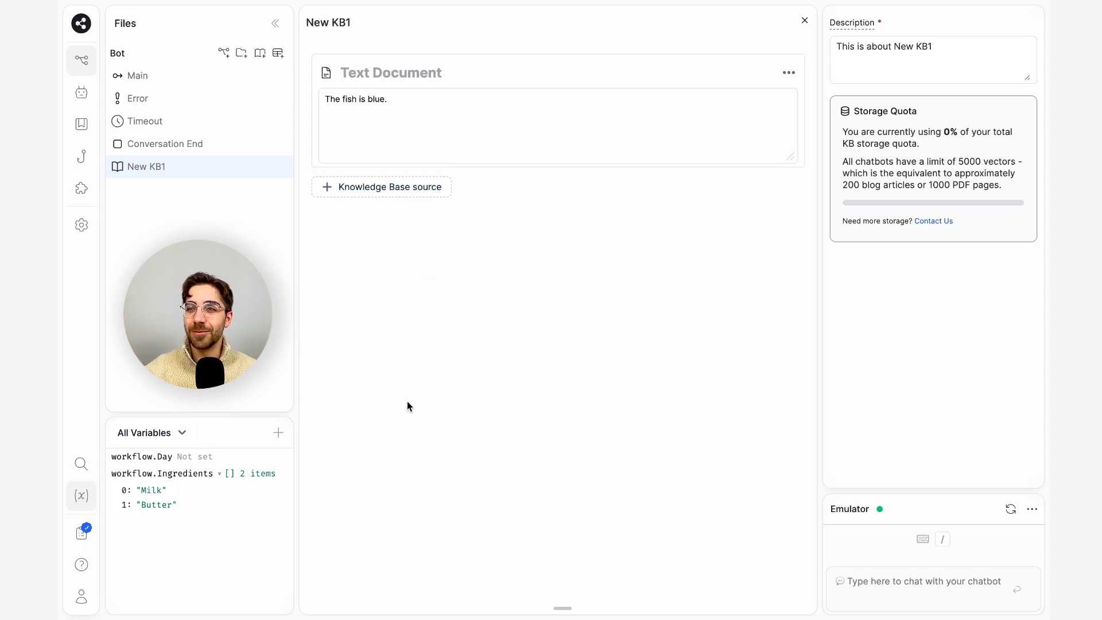
click(417, 127)
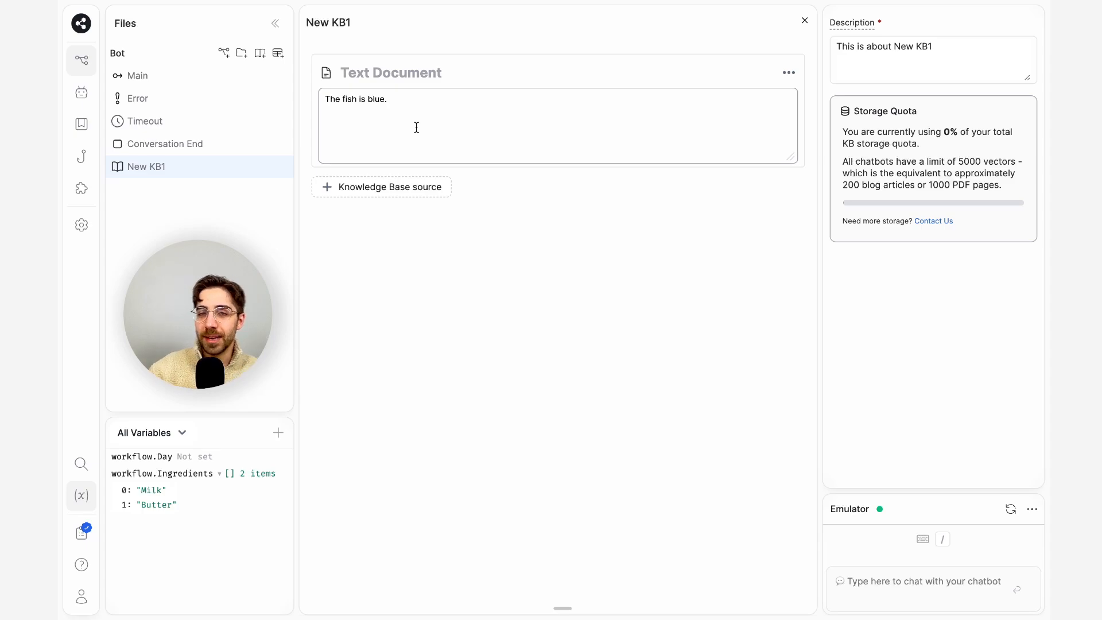
Step: Add an empty Documents source and an empty Web Pages source to the New KB1 knowledge base
click(394, 189)
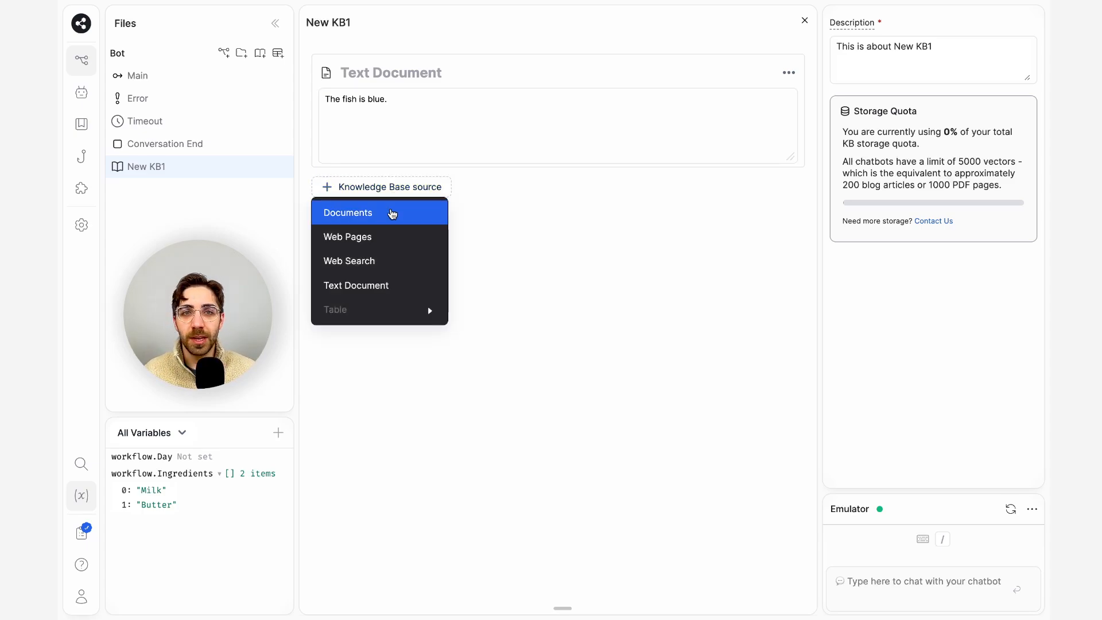
click(392, 213)
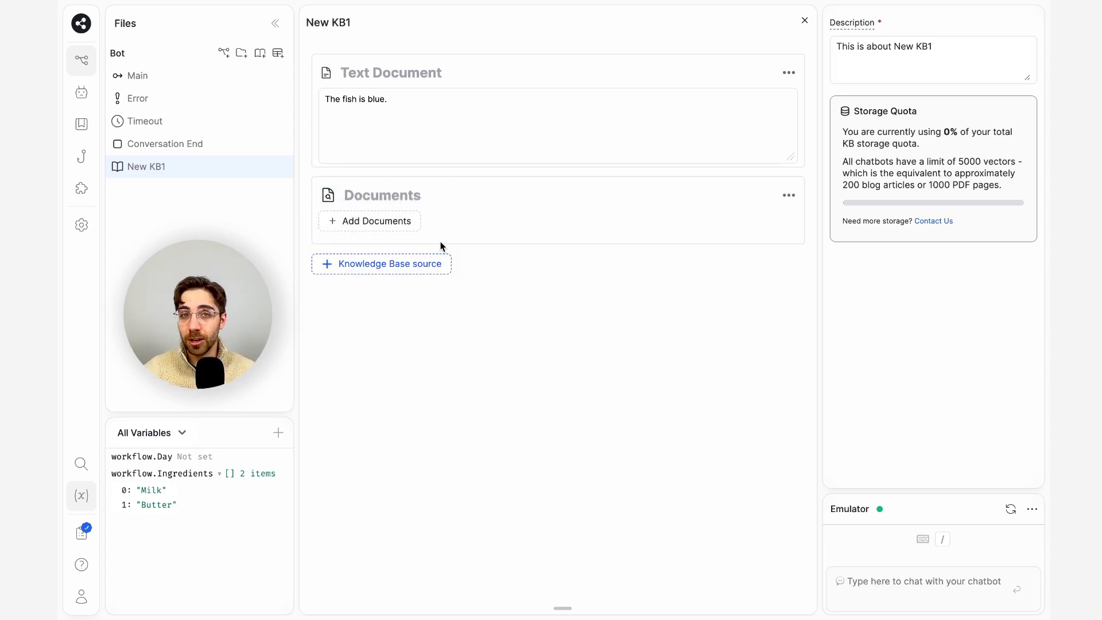
click(404, 220)
click(630, 444)
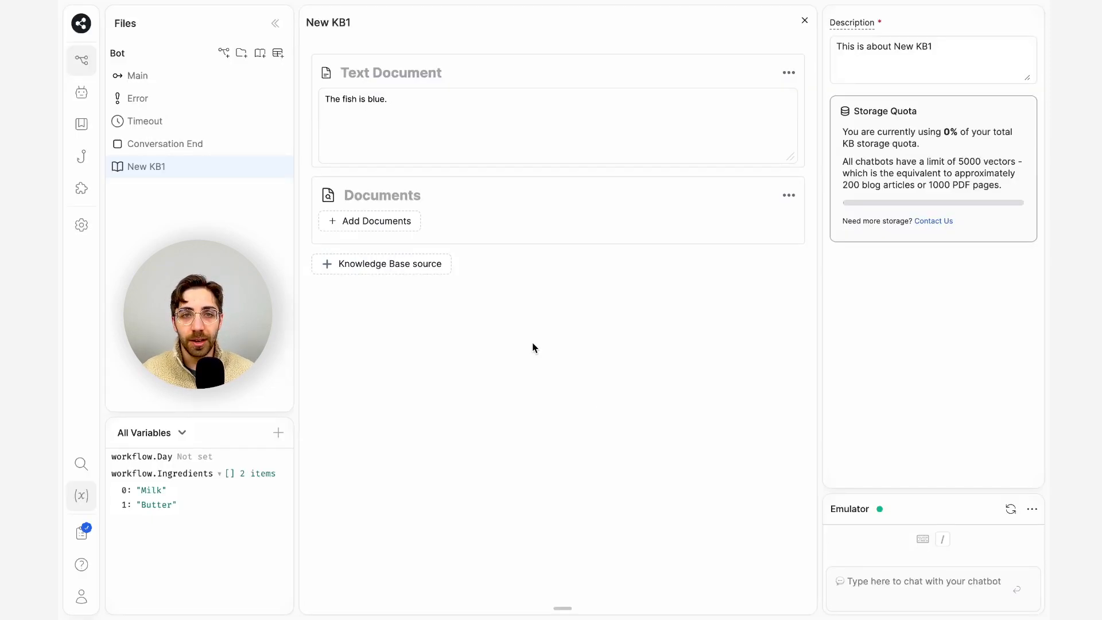
click(423, 264)
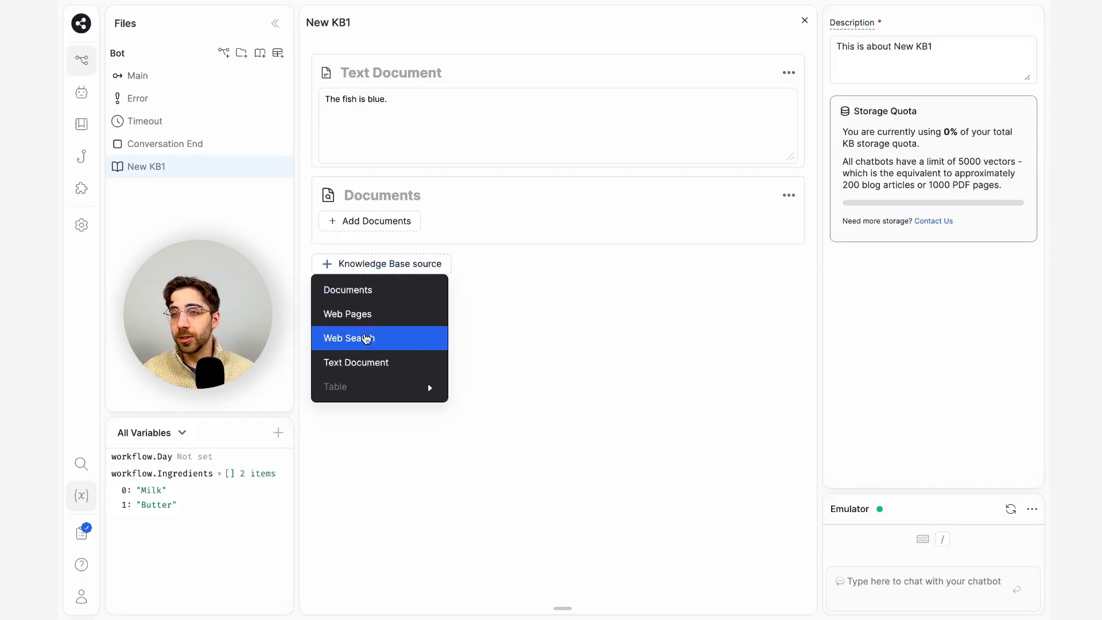
click(388, 315)
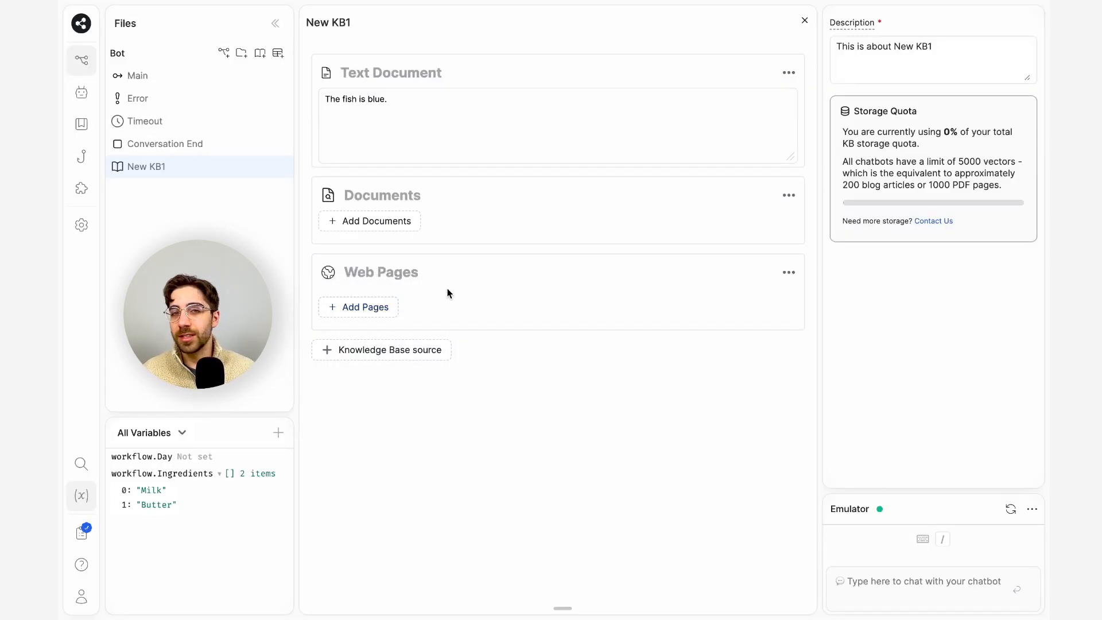
Step: Add a Web Search source to the New KB1 knowledge base, leaving its website domain empty
click(376, 301)
click(380, 349)
click(371, 426)
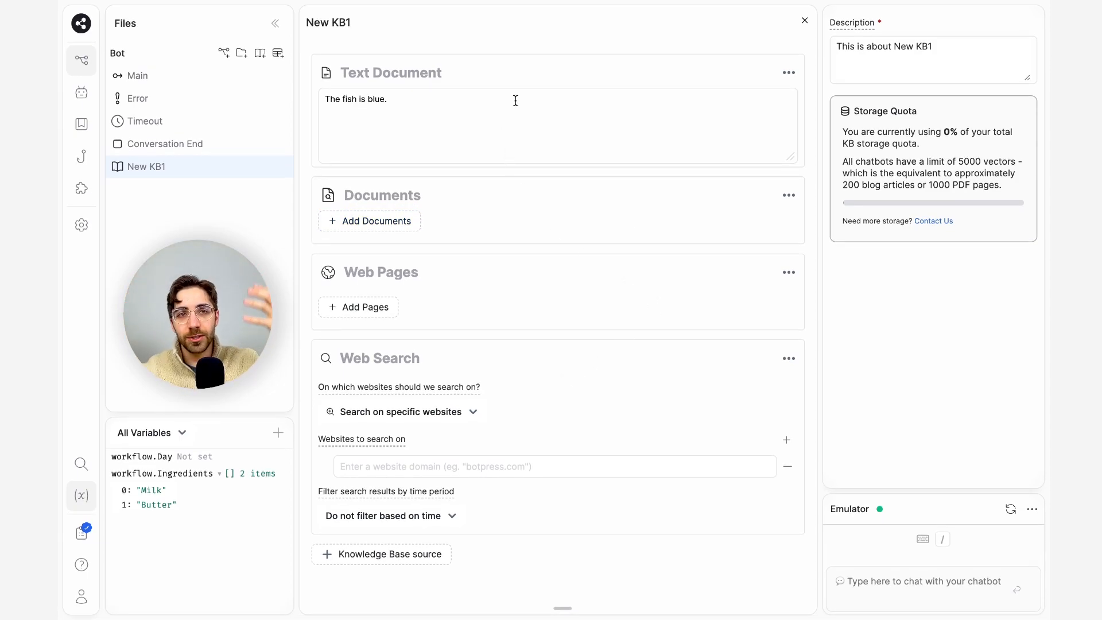
Step: Return to the Main workflow and add a Raw Input capture card to the Standard1 node
click(177, 75)
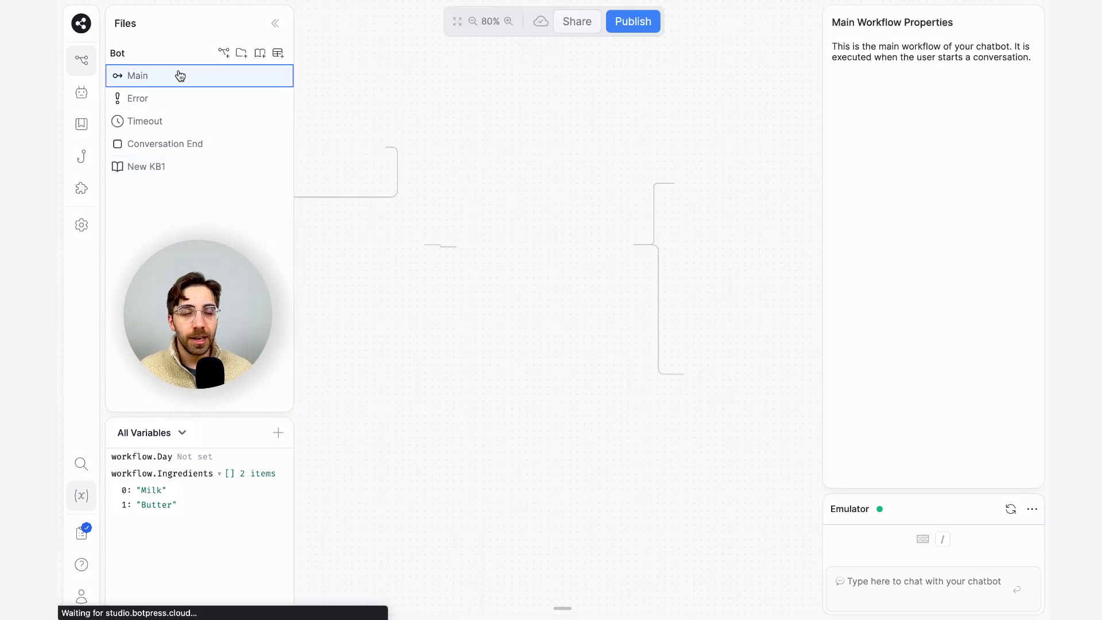
scroll(614, 217, right, 5)
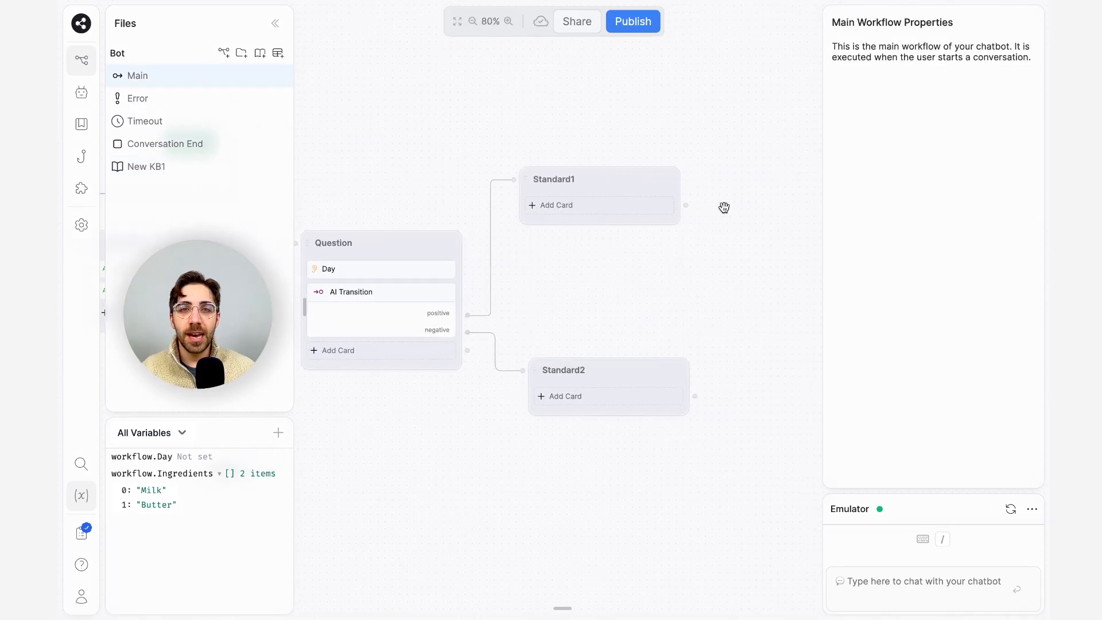
scroll(699, 140, up, 5)
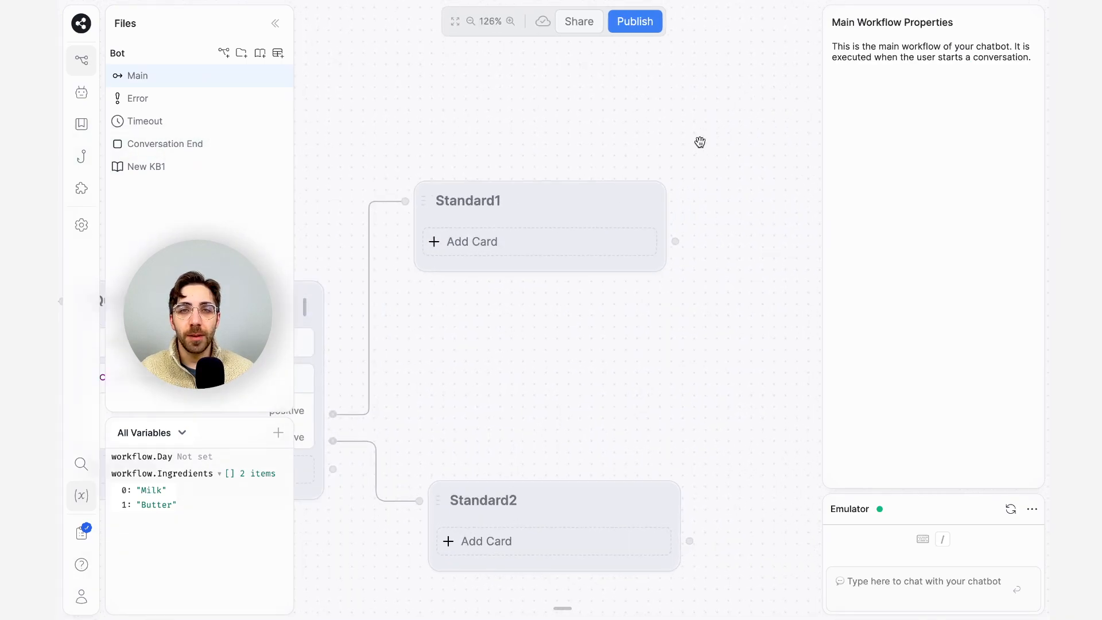
click(580, 251)
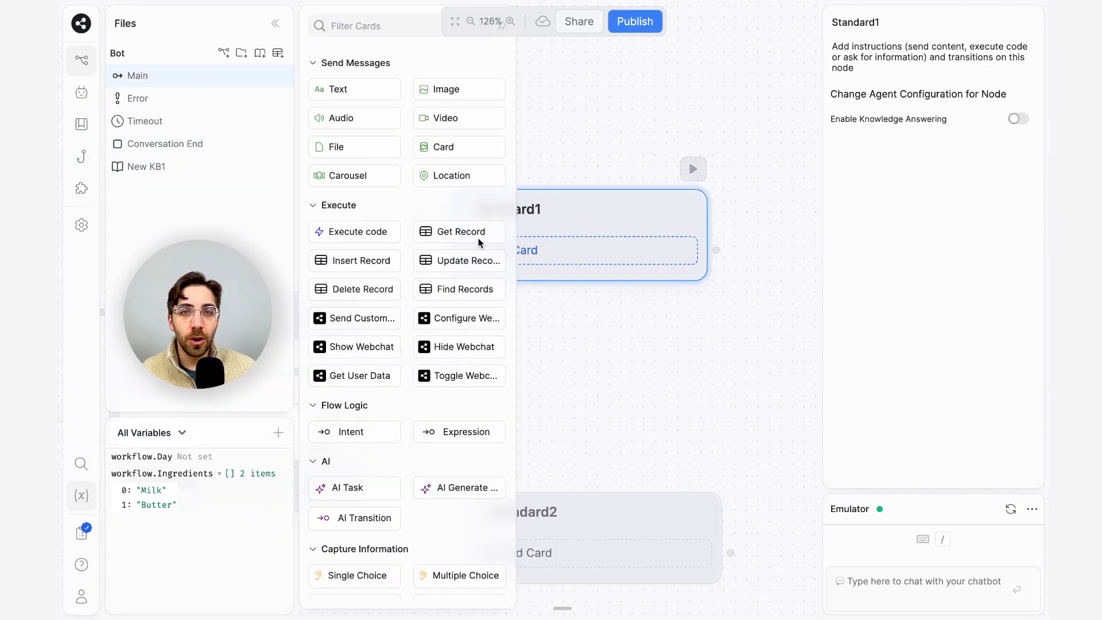
scroll(356, 234, down, 1)
scroll(374, 236, up, 1)
scroll(375, 236, down, 5)
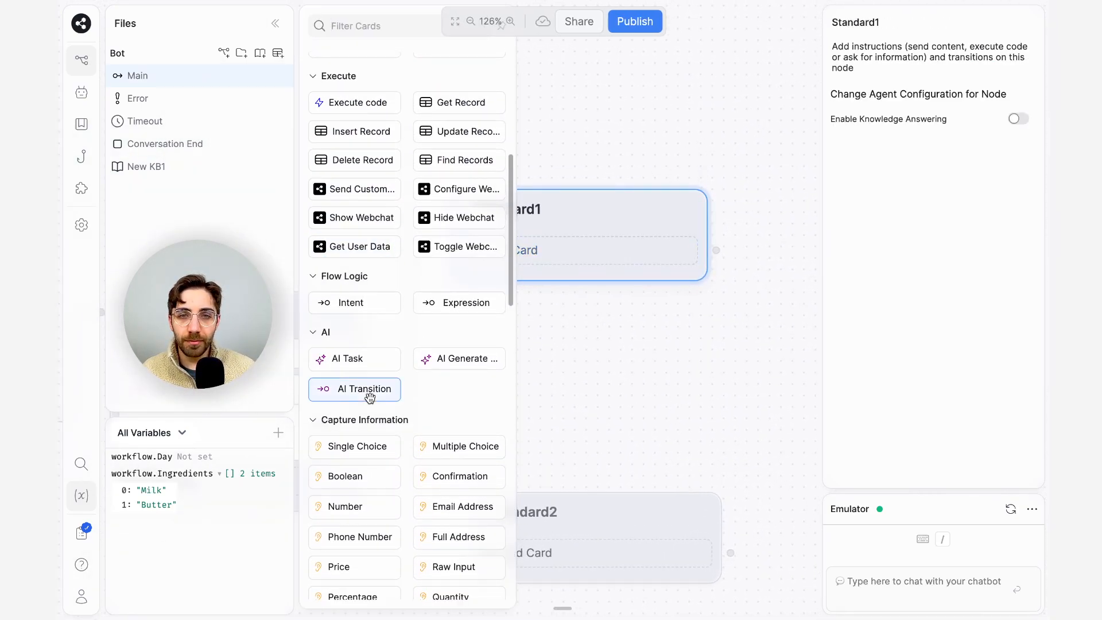
drag(454, 396, 637, 232)
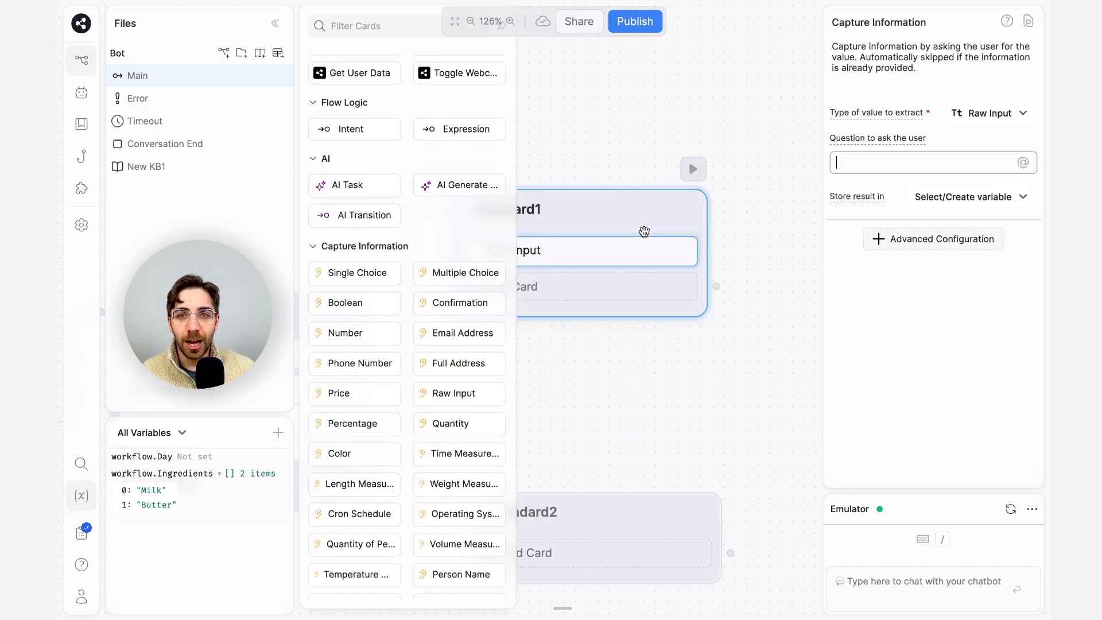
Step: Set the Raw Input card's question to "What is your question?" and deselect the node
click(918, 161)
text(Wha)
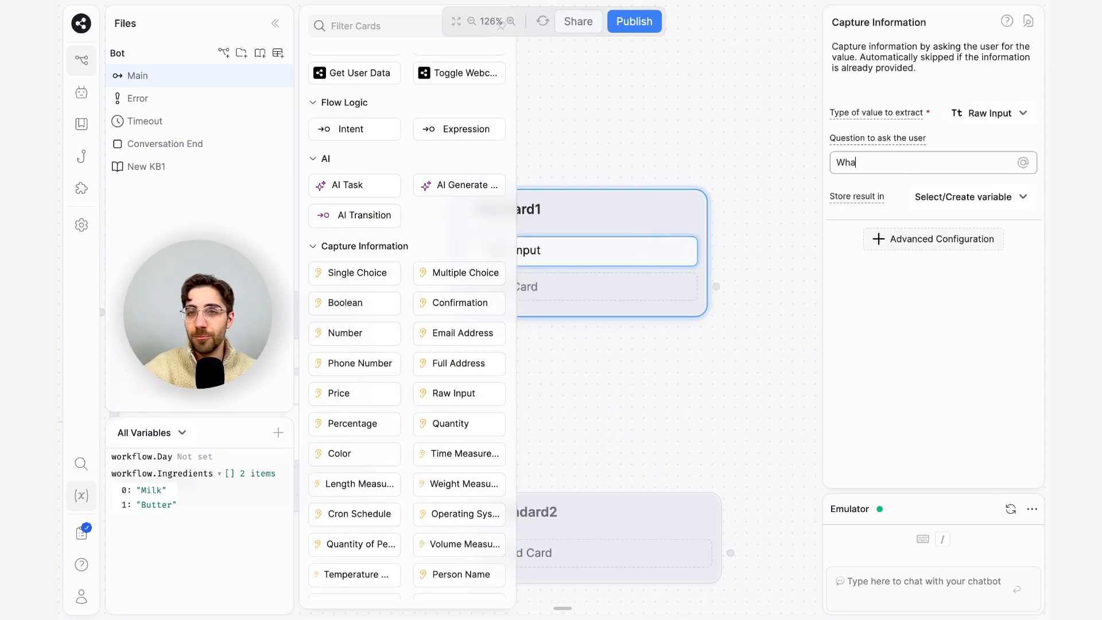
text(t is your question?)
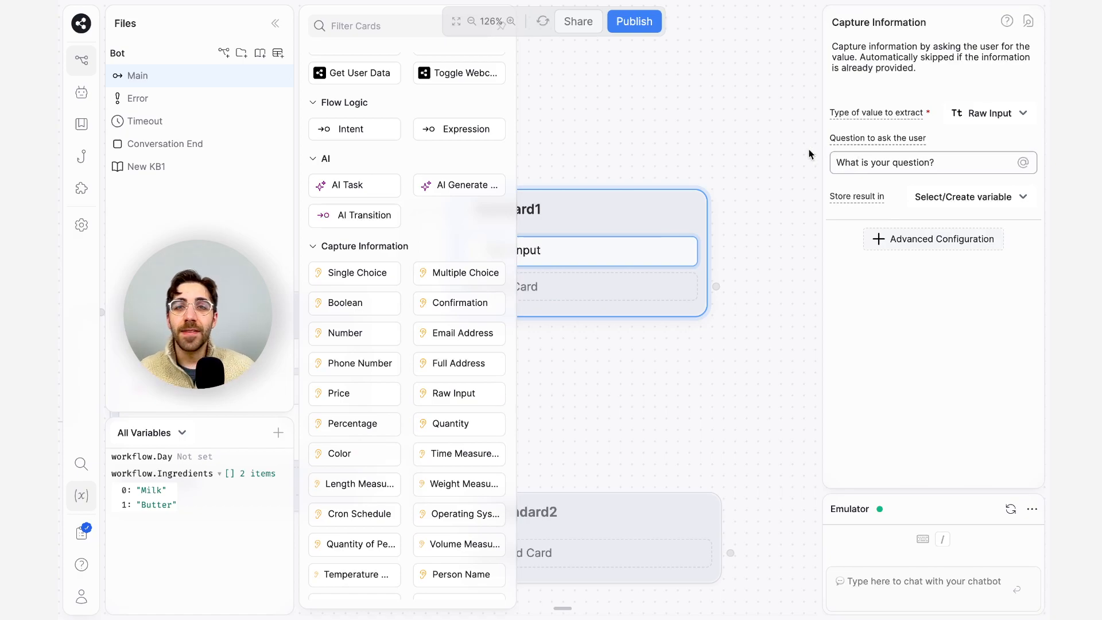
click(699, 125)
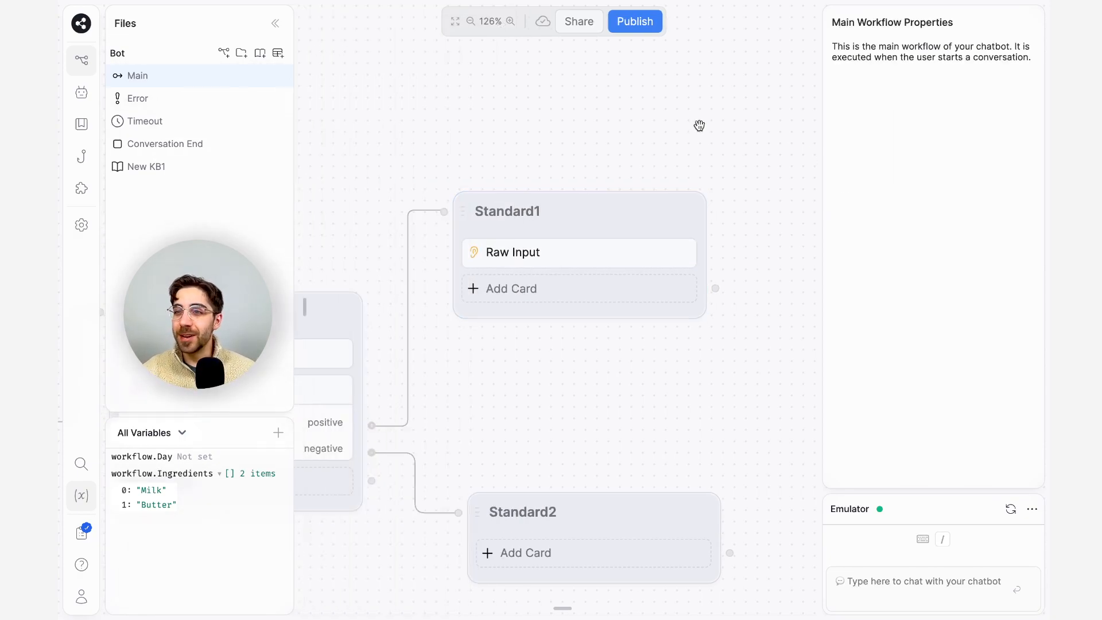
Step: Enable Knowledge Answering on the Standard1 node and read the description of the node's knowledge base icon
click(630, 210)
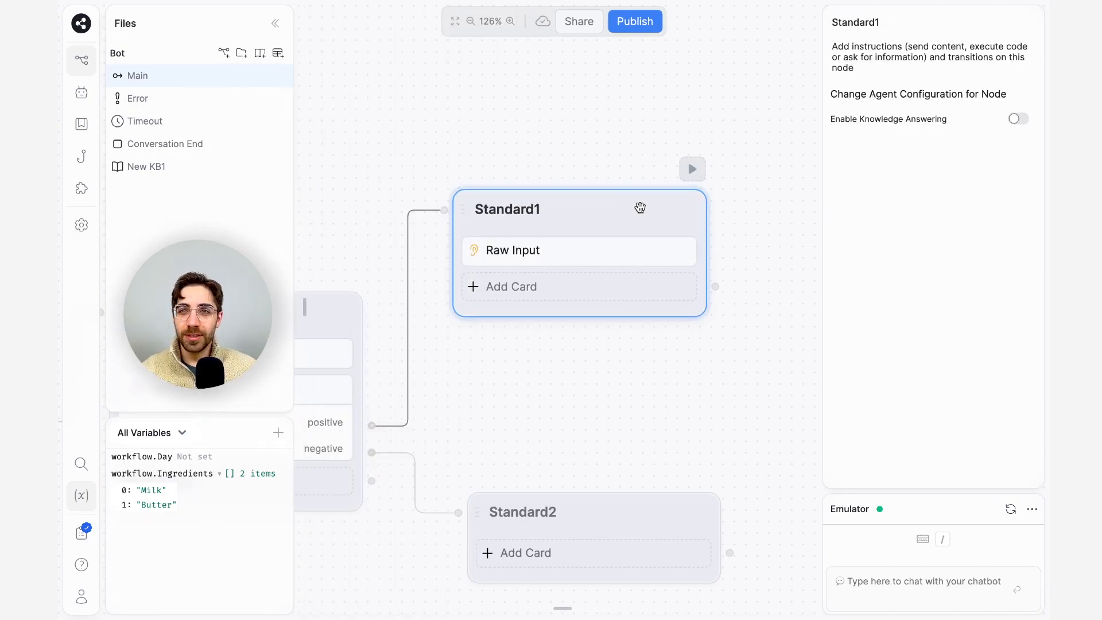
click(1018, 118)
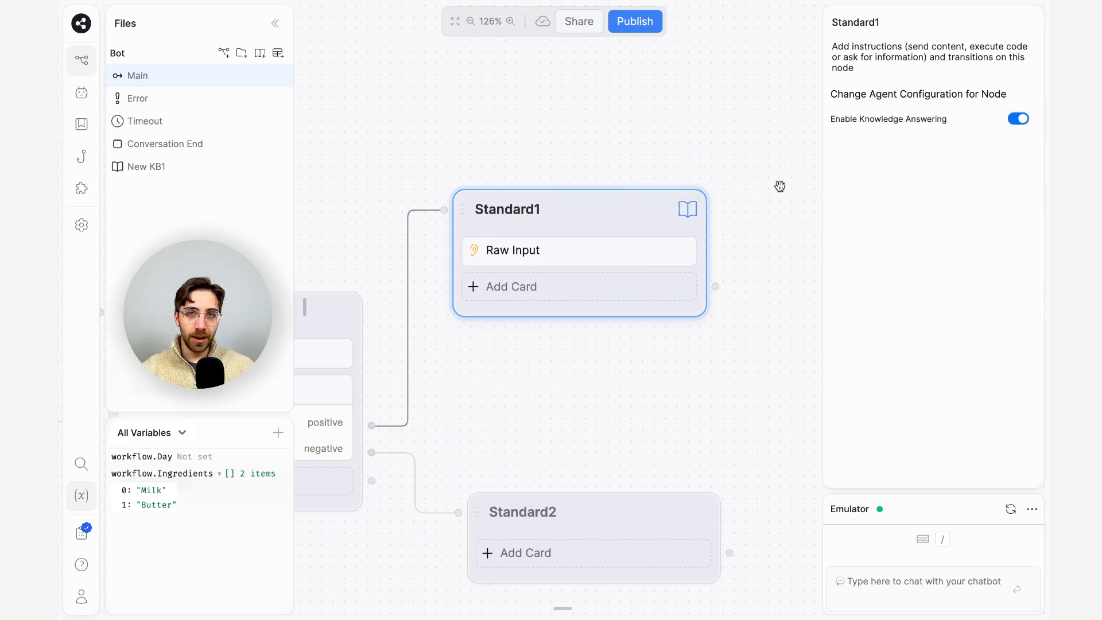
mouse_move(686, 212)
scroll(686, 212, down, 5)
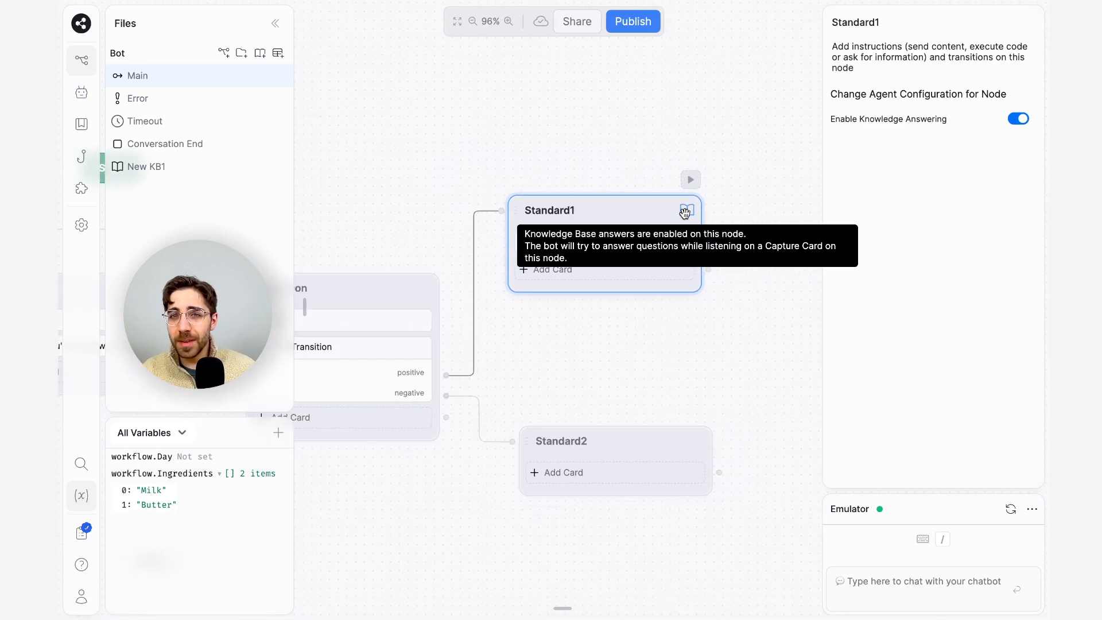
mouse_move(802, 212)
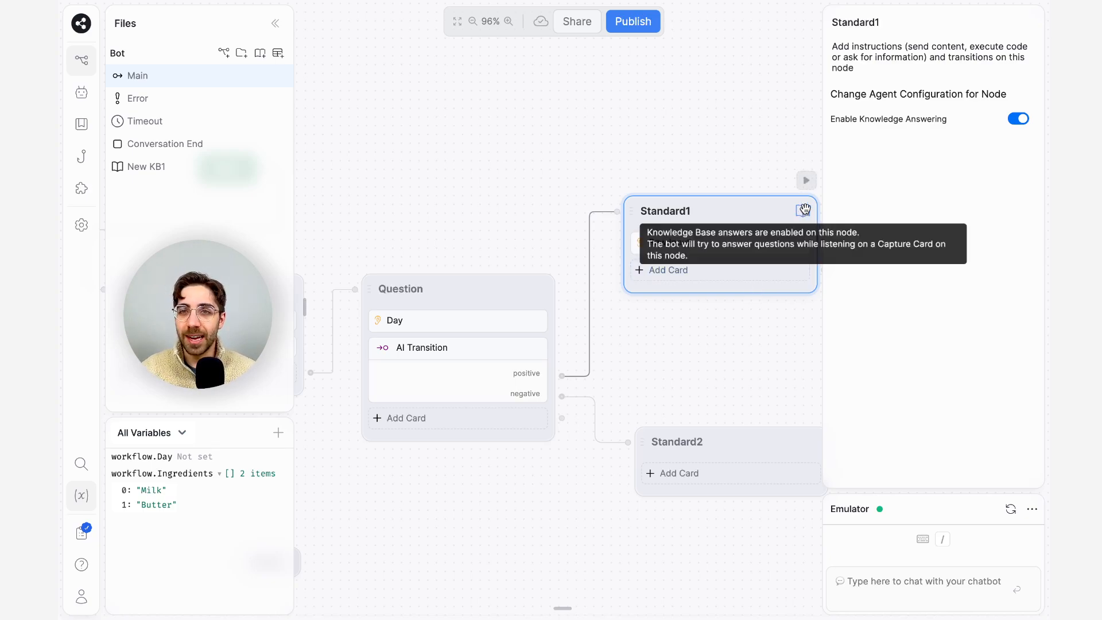
scroll(805, 210, right, 1)
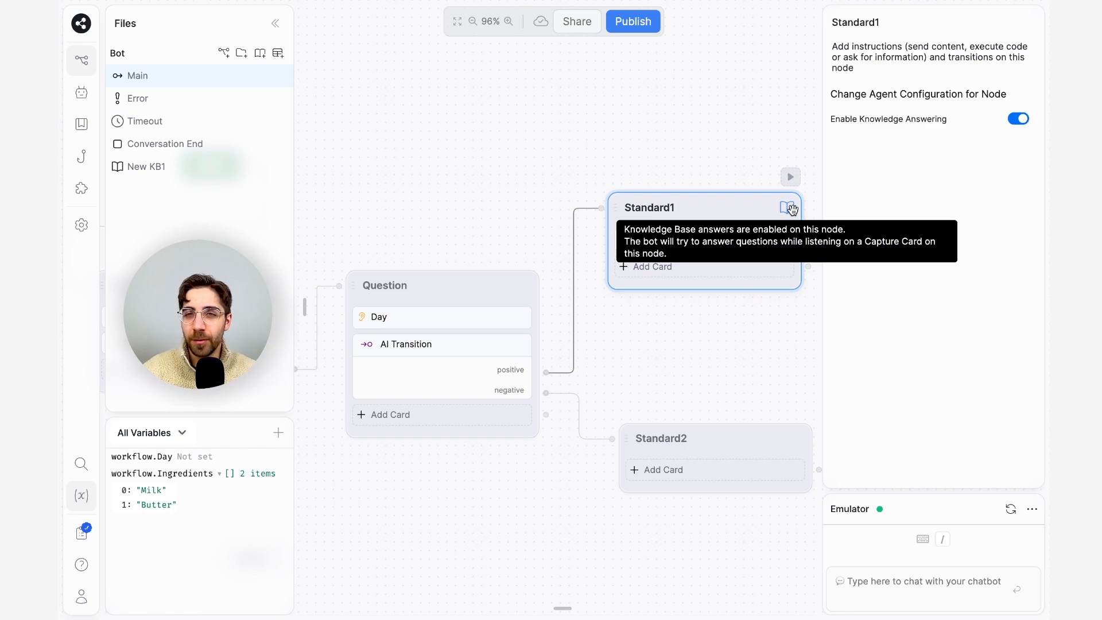
scroll(792, 209, right, 4)
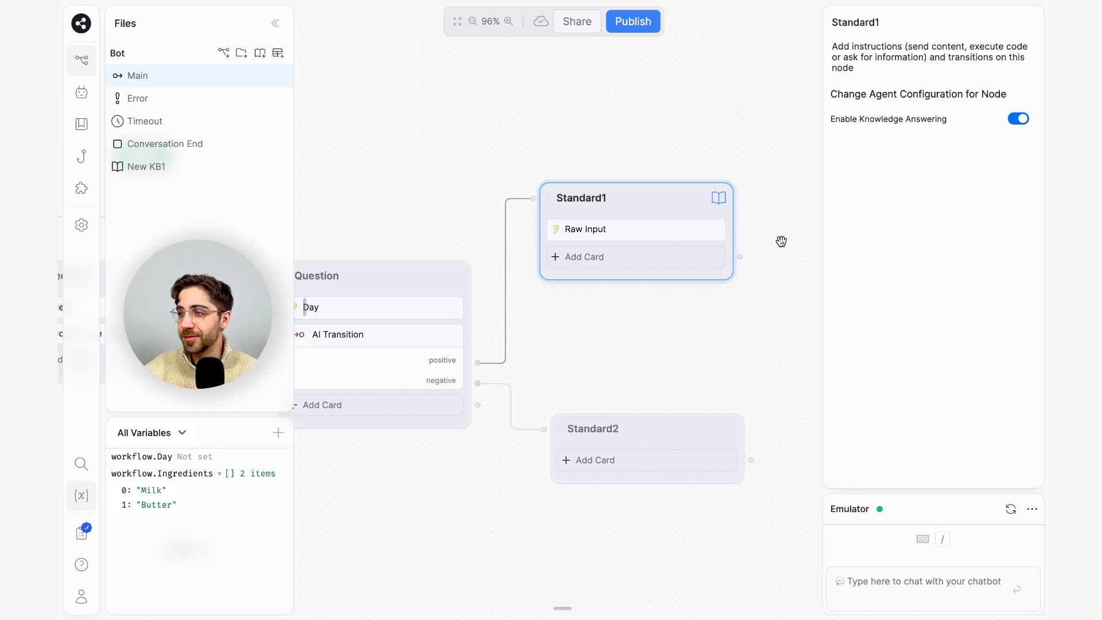
scroll(781, 241, up, 5)
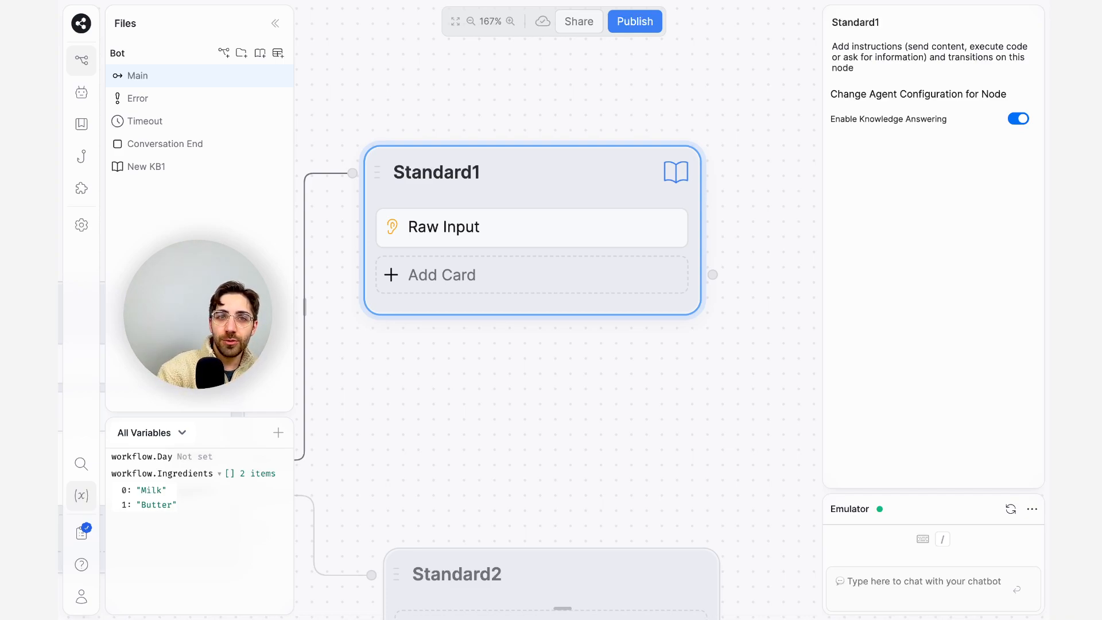
scroll(695, 311, left, 1)
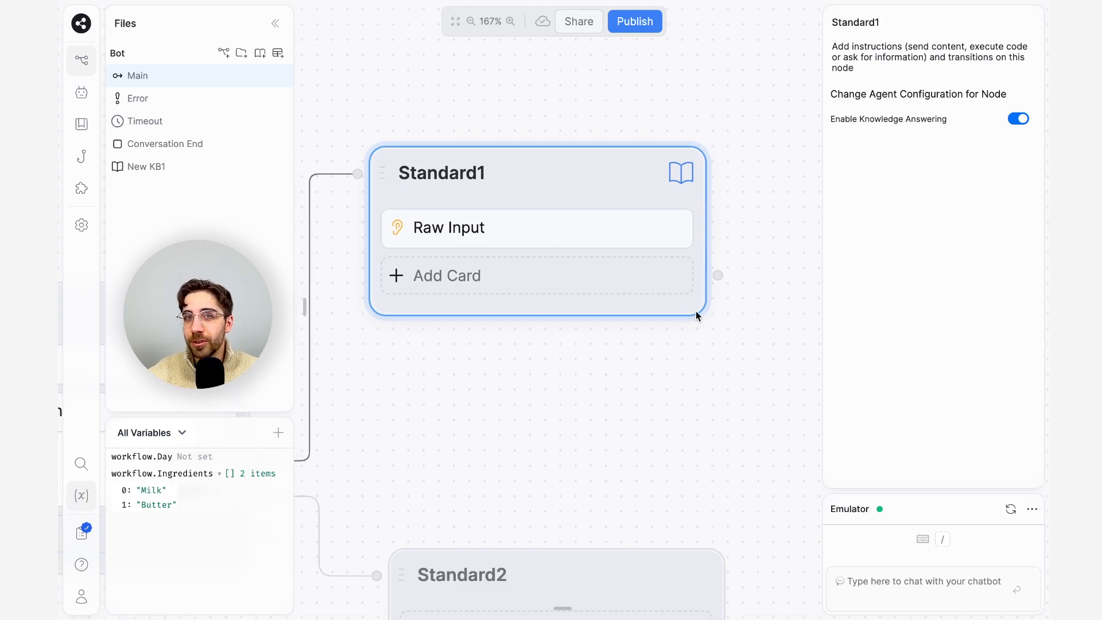